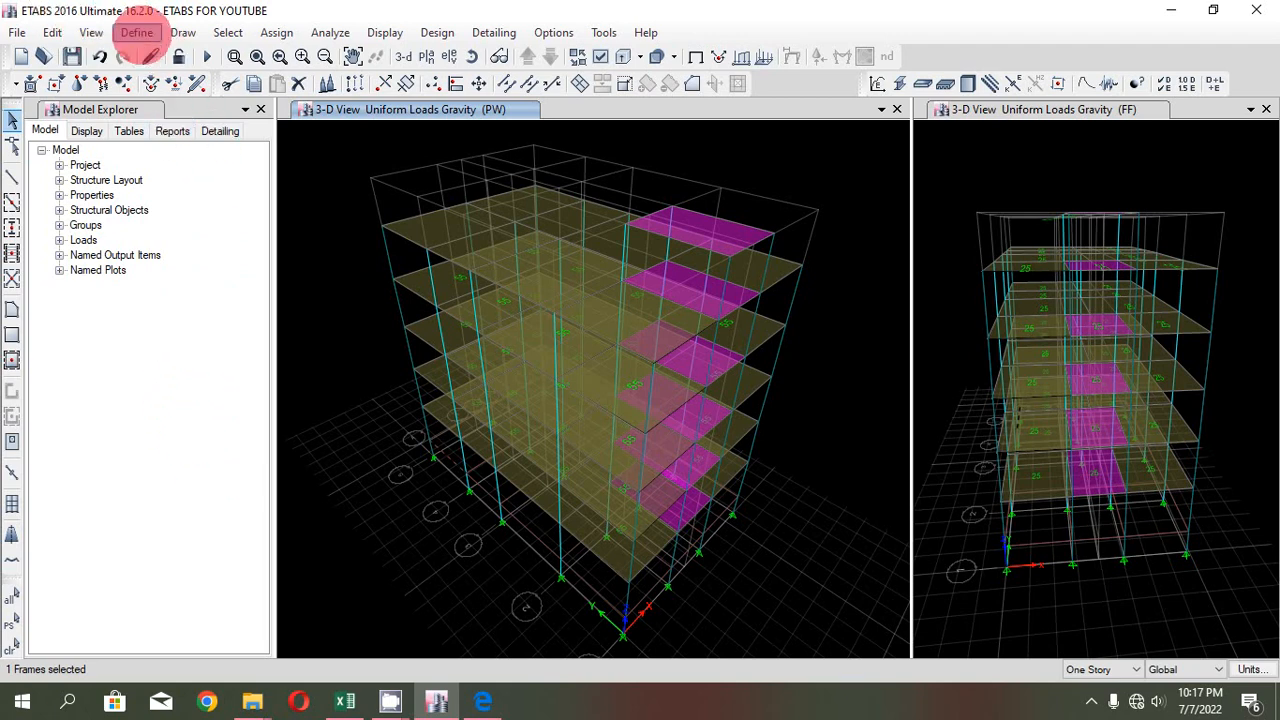
- Save the model and open the ASCE 7-05 seismic loading settings of the EQX load pattern
left_click(137, 28)
left_click(72, 56)
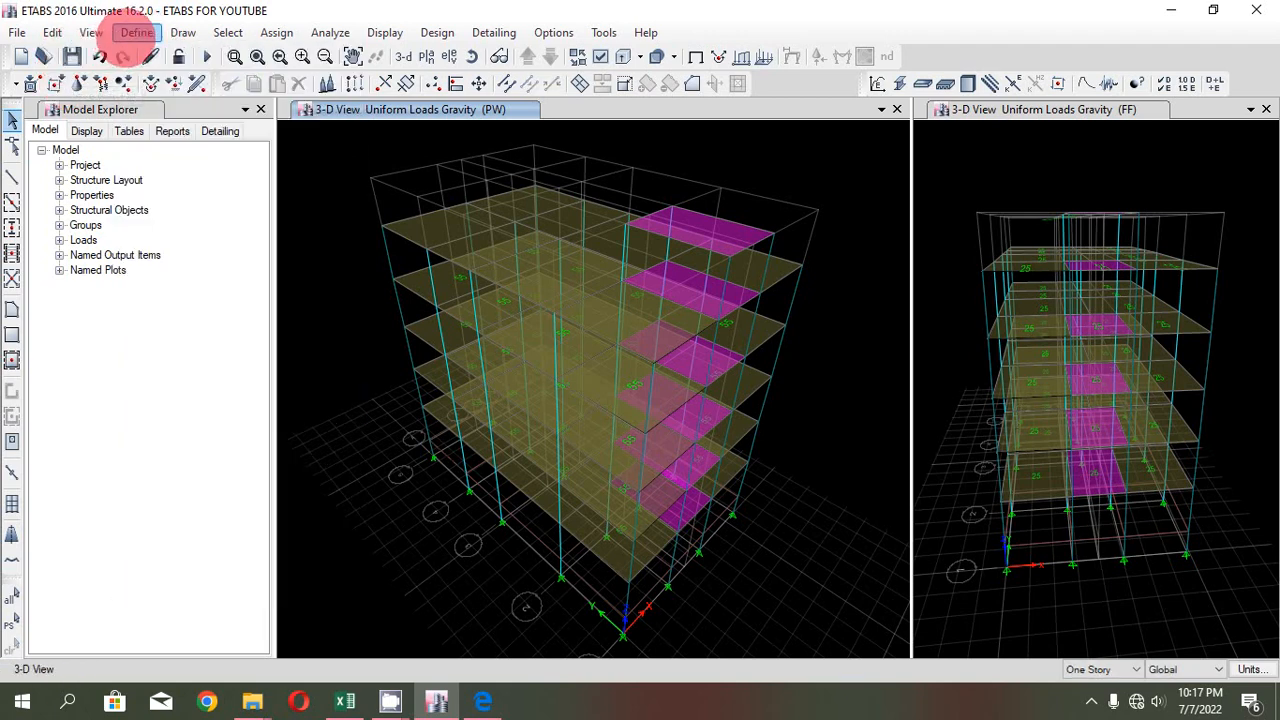
left_click(136, 32)
left_click(215, 417)
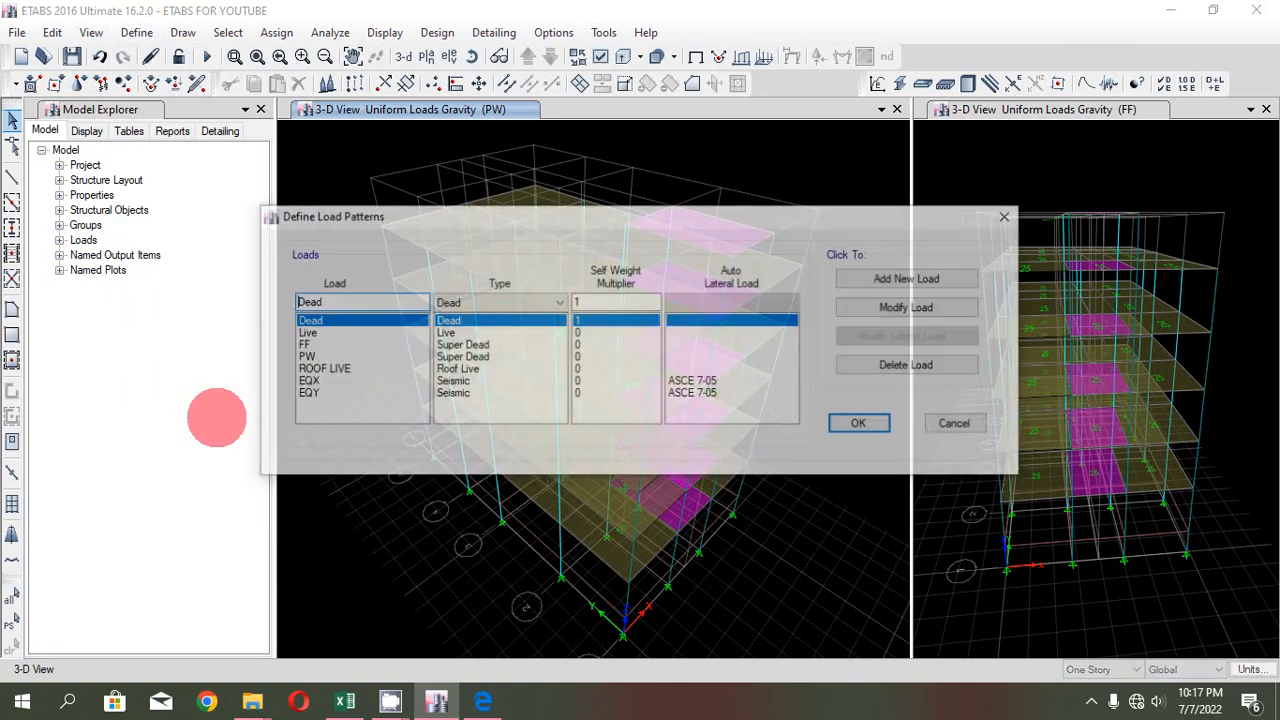
left_click(329, 381)
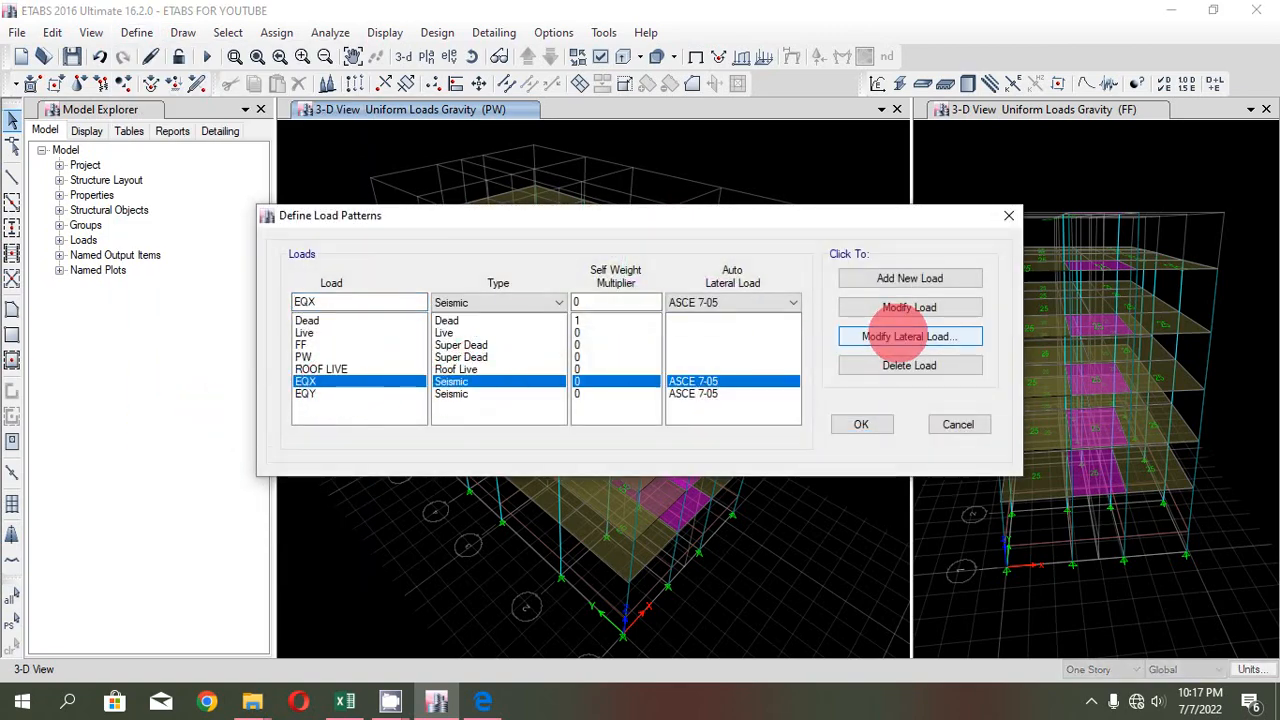
left_click(907, 336)
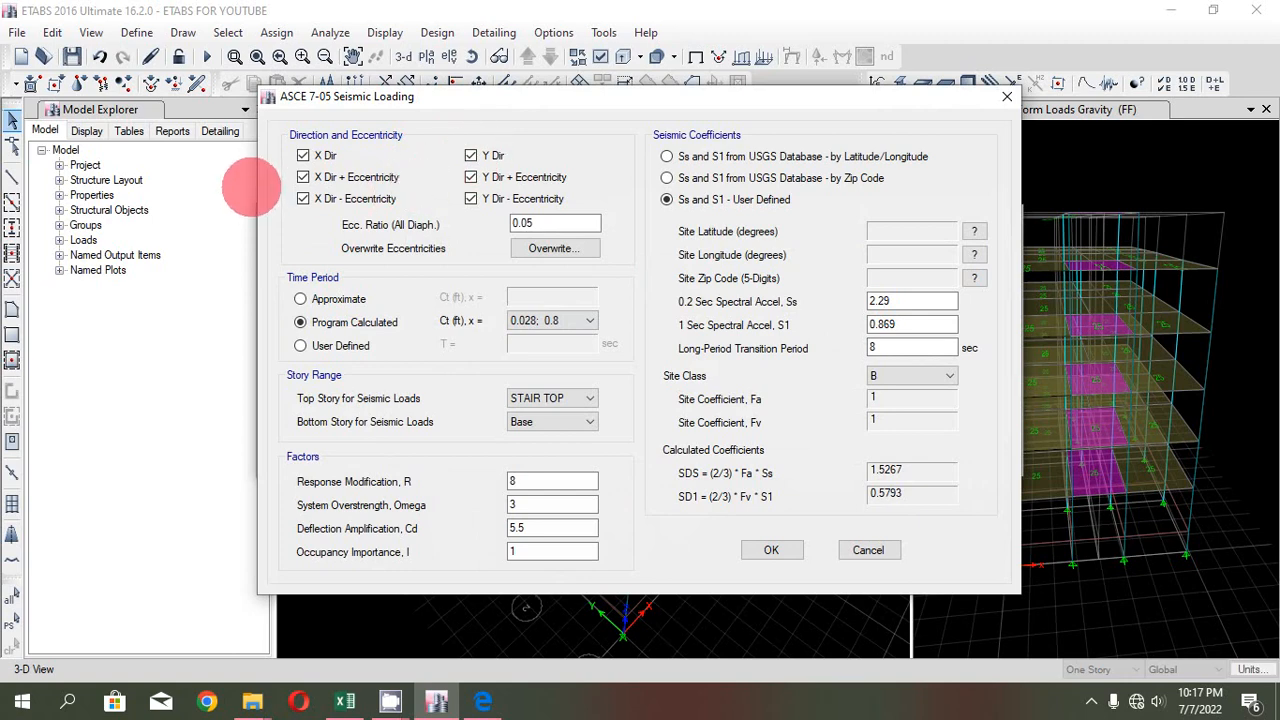
- Exclude Y Dir and both Y eccentricity cases from the EQX seismic loading, and set the time period to Approximate
left_click_drag(305, 97, 596, 151)
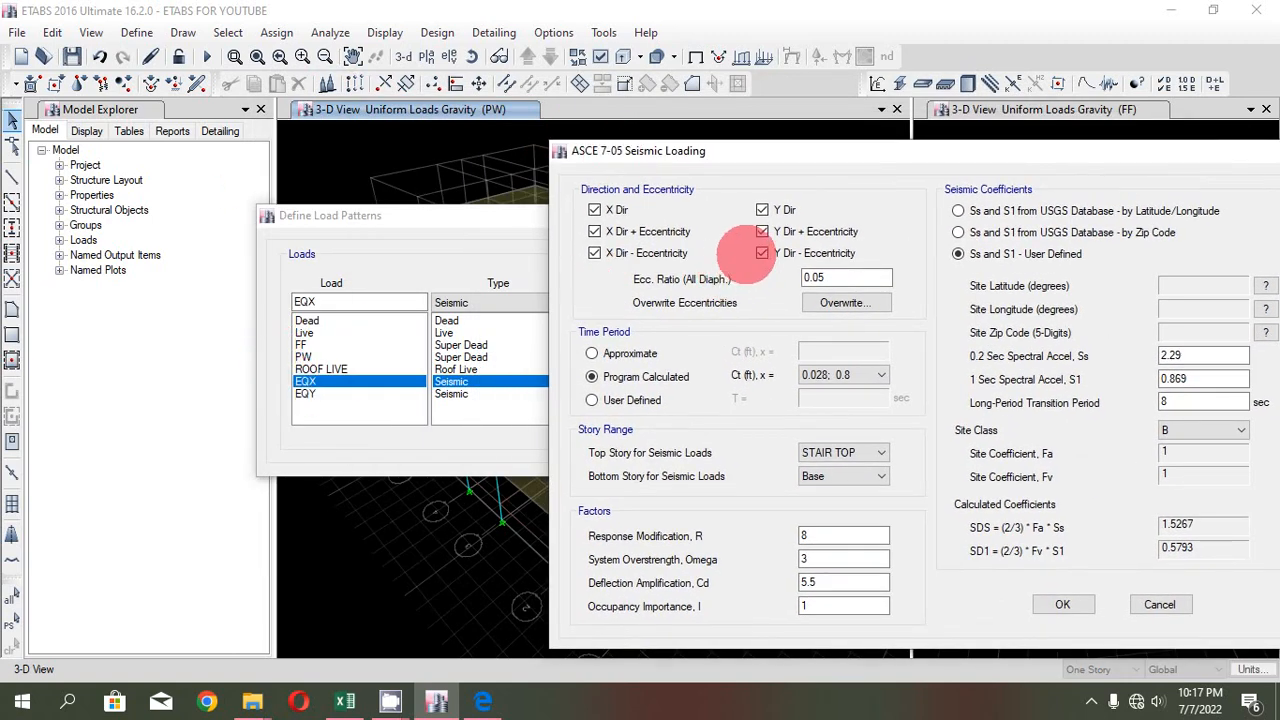
left_click(763, 210)
left_click(763, 231)
left_click(763, 253)
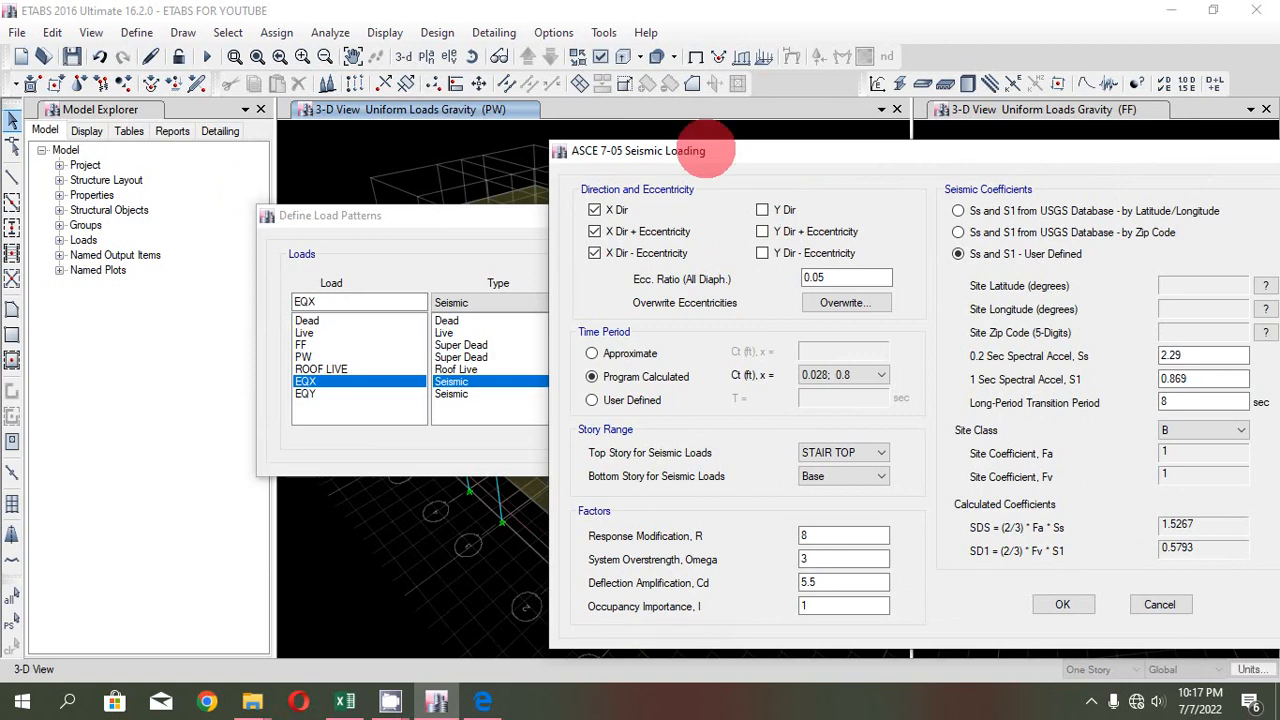
left_click_drag(715, 152, 628, 105)
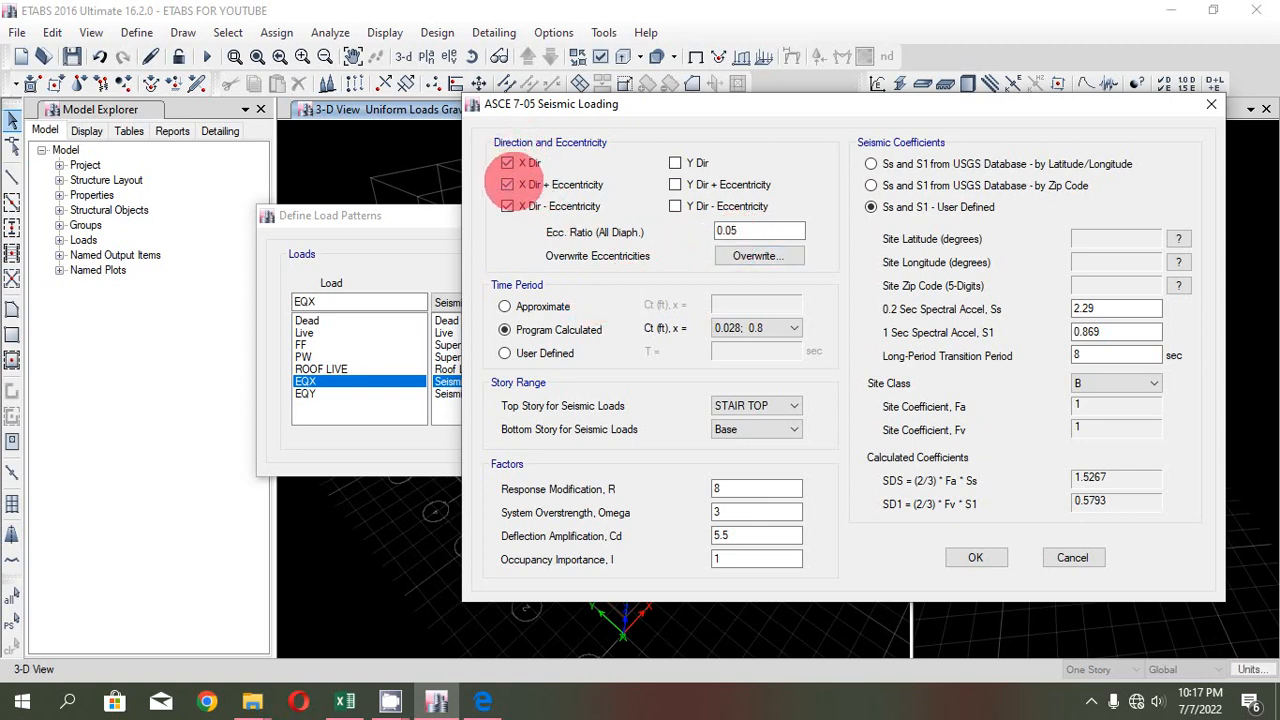
left_click(505, 306)
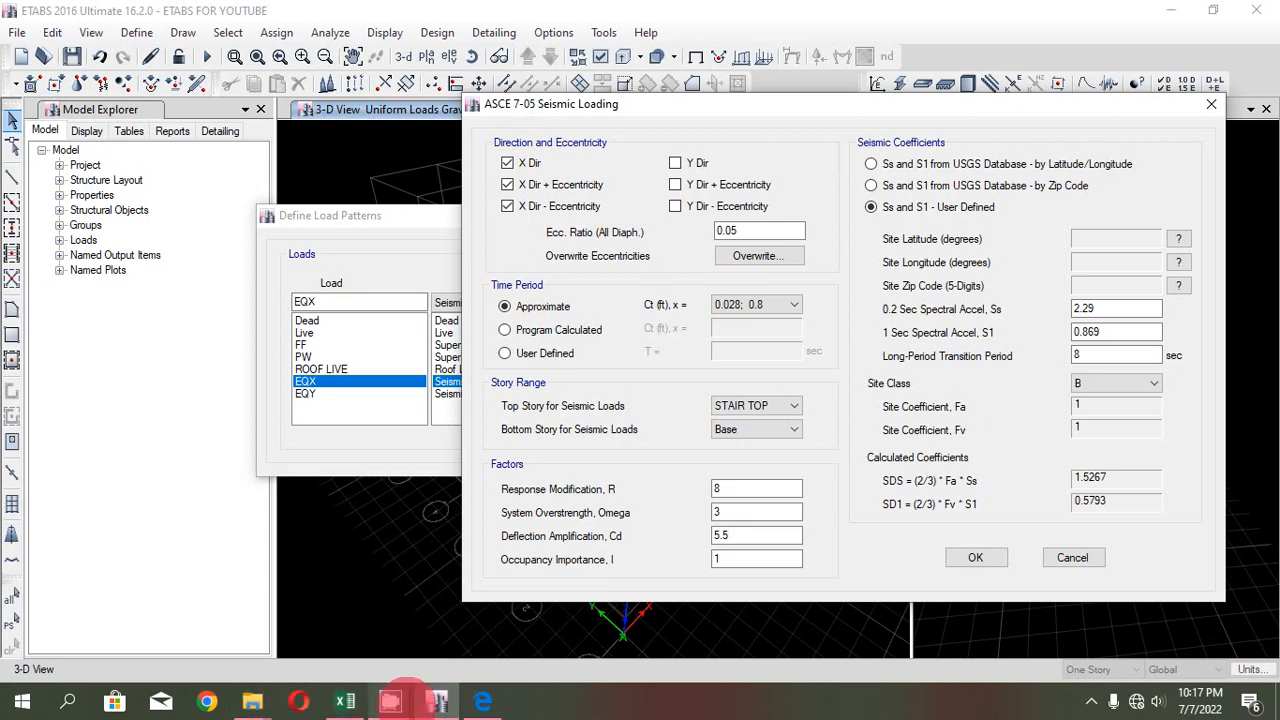
- Switch to File Explorer, open Etabs & BNBC Manual.pdf from the MANUAL DESIGN folder, and go to page 50
mouse_move(252, 700)
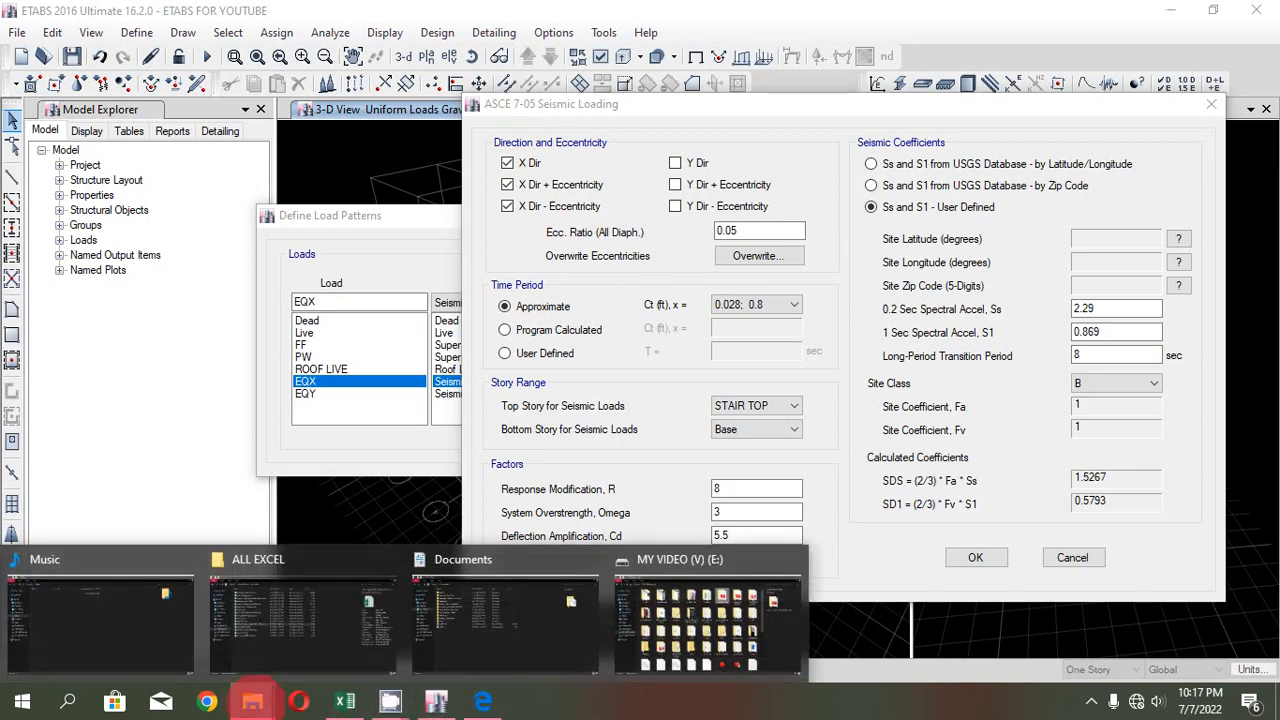
left_click(258, 590)
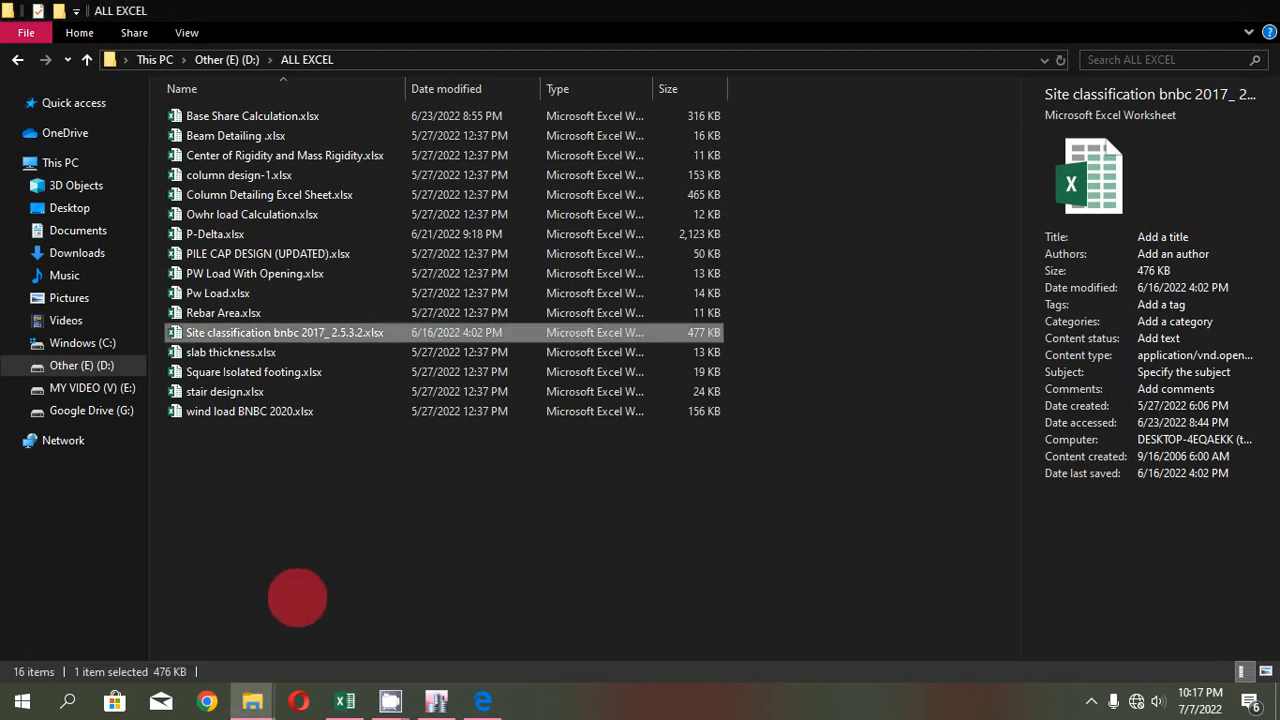
left_click(87, 60)
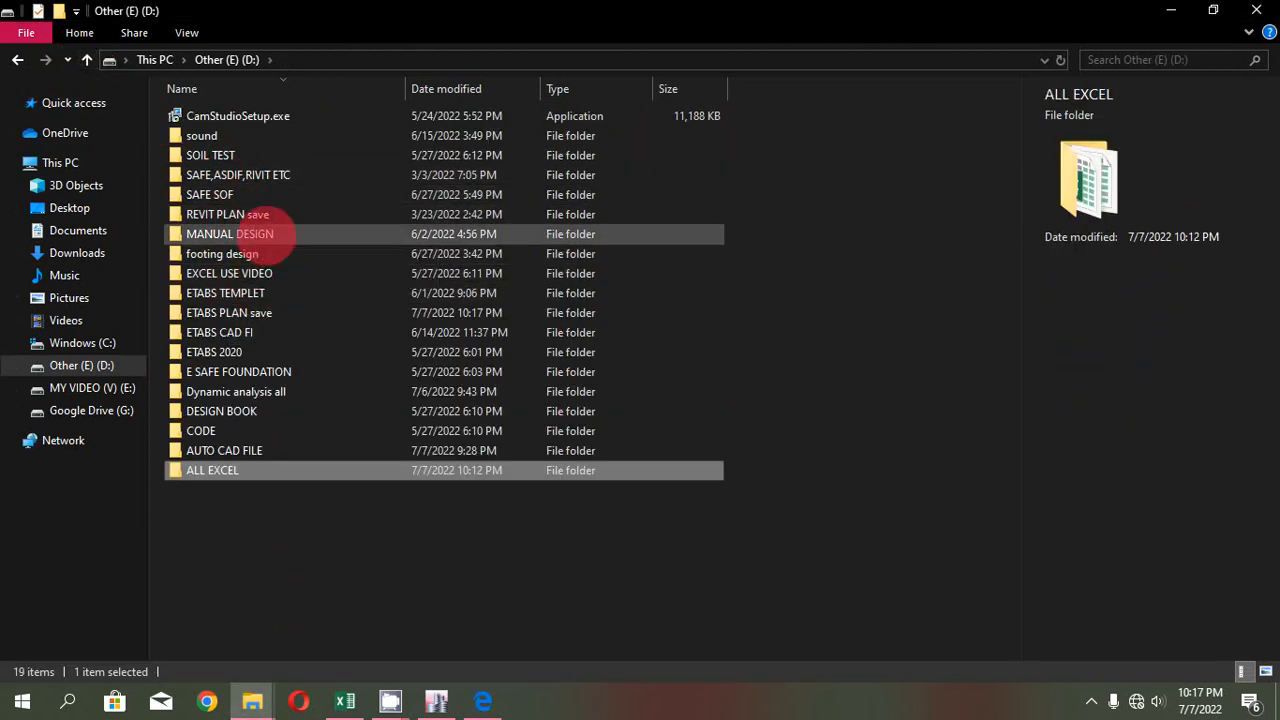
double_click(268, 233)
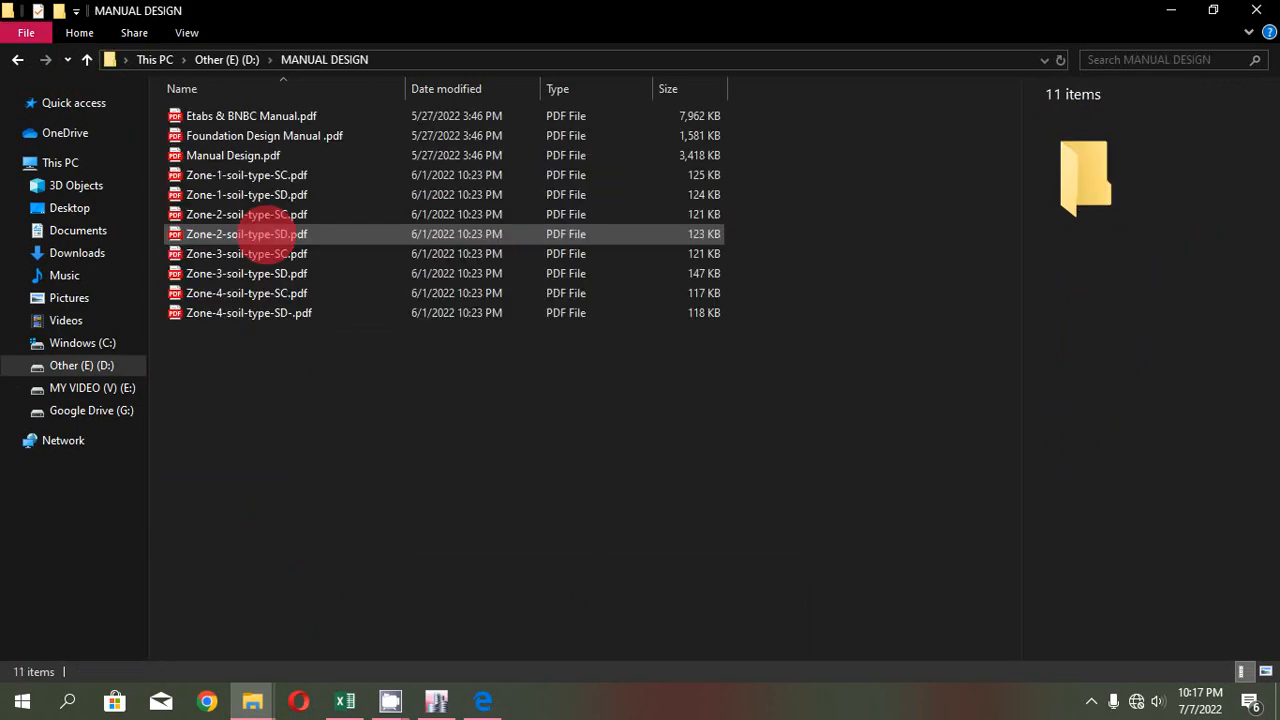
double_click(245, 116)
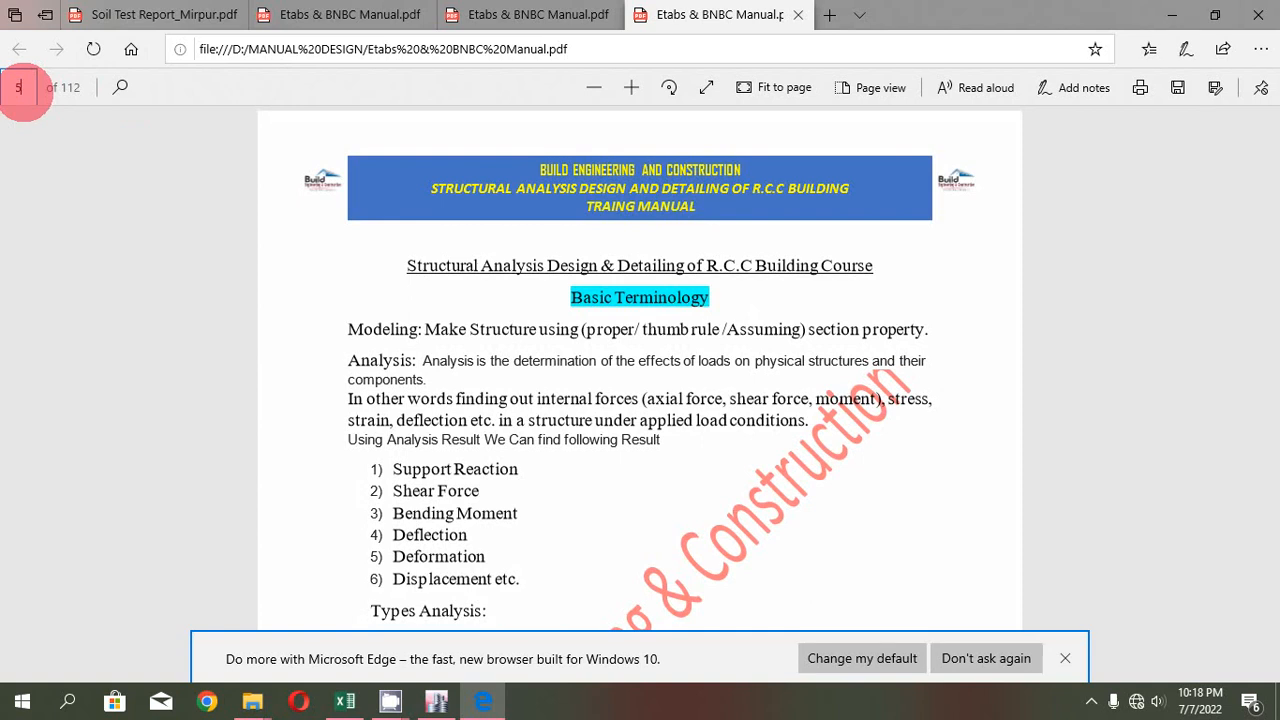
key("Return")
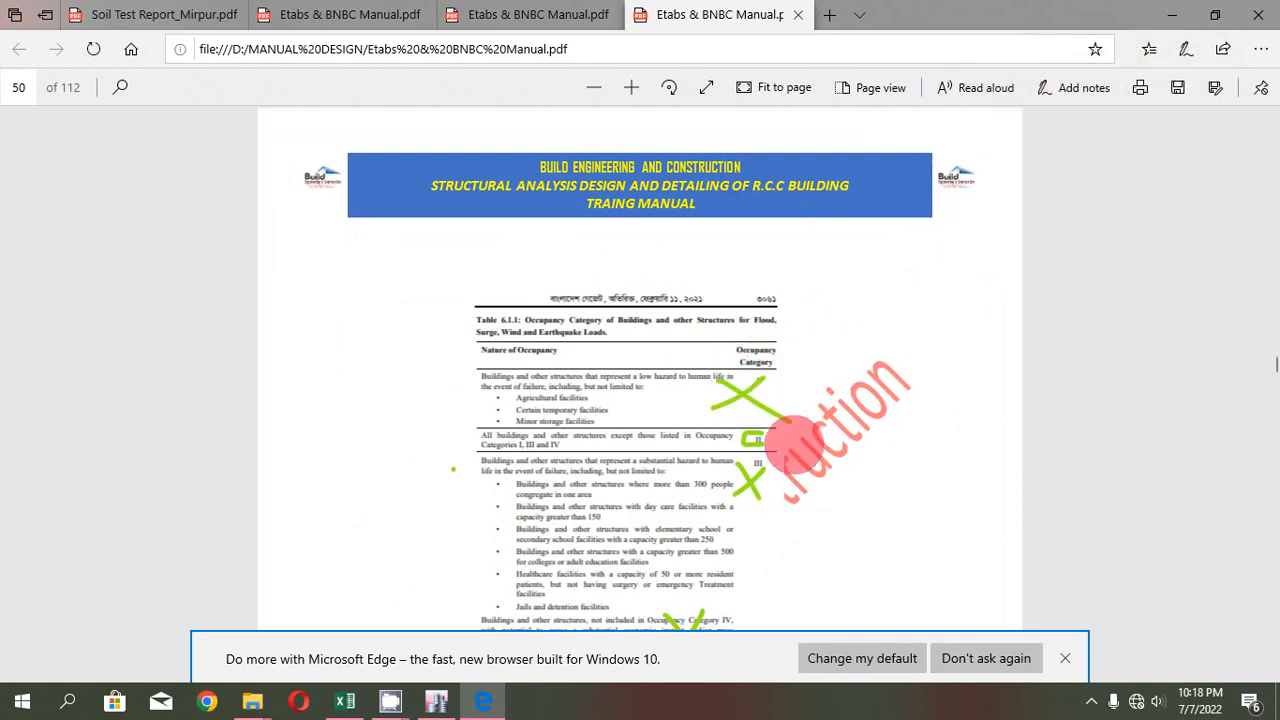
- Erase the green ink marks from the occupancy category table (Table 6.1.1) on page 50
scroll(796, 447, "up", 2, "ctrl")
left_click(1080, 86)
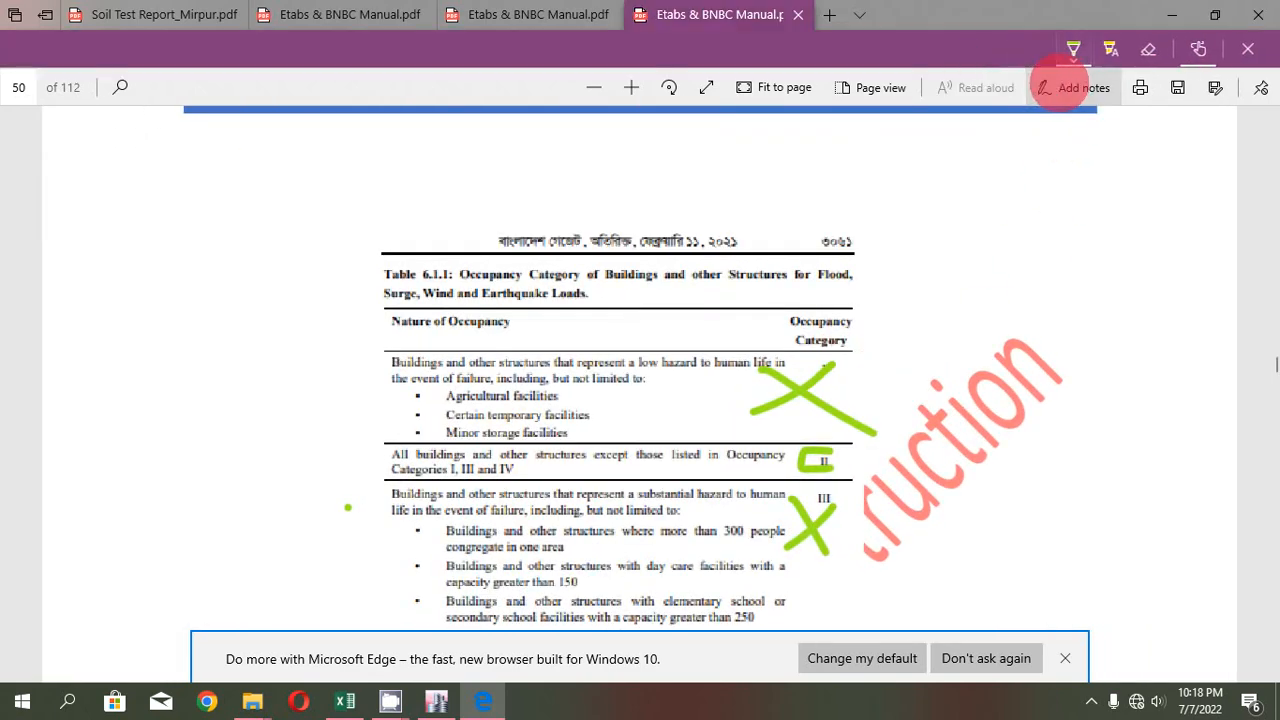
left_click(1162, 49)
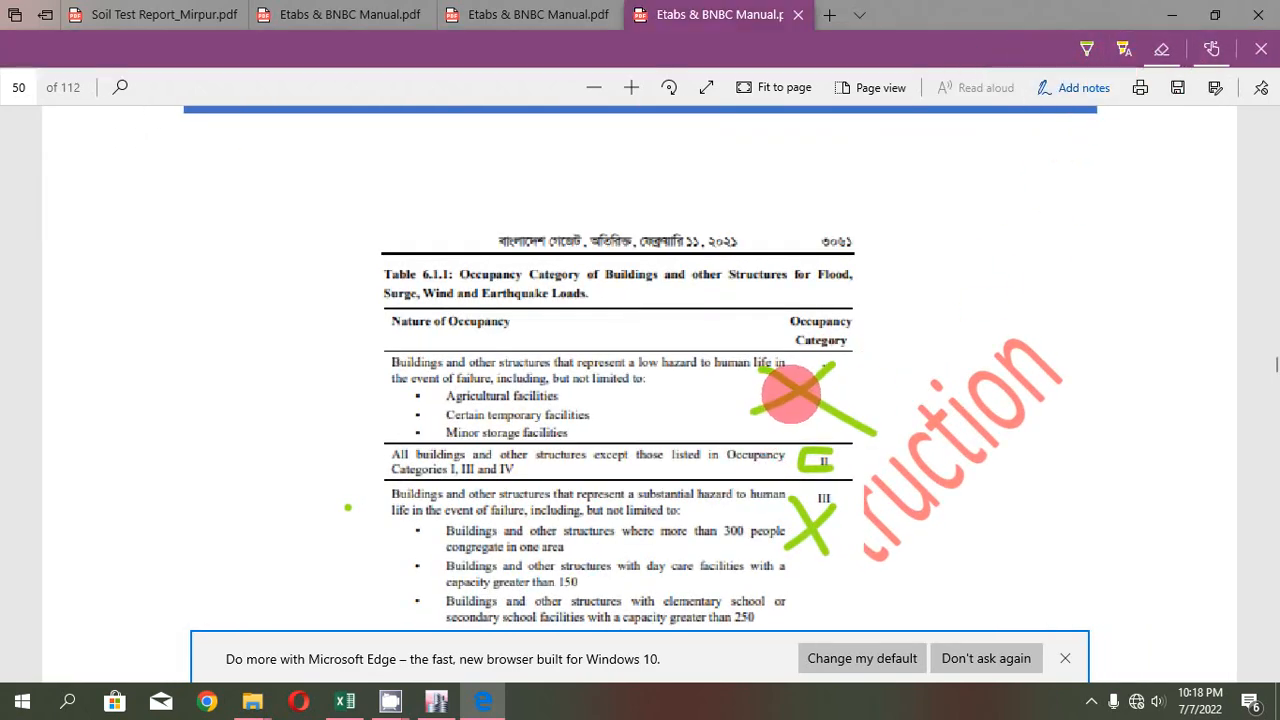
left_click(815, 395)
scroll(717, 362, "down", 1)
scroll(717, 355, "down", 1)
mouse_move(784, 484)
left_mouse_down()
mouse_move(817, 332)
mouse_move(577, 328)
left_mouse_up()
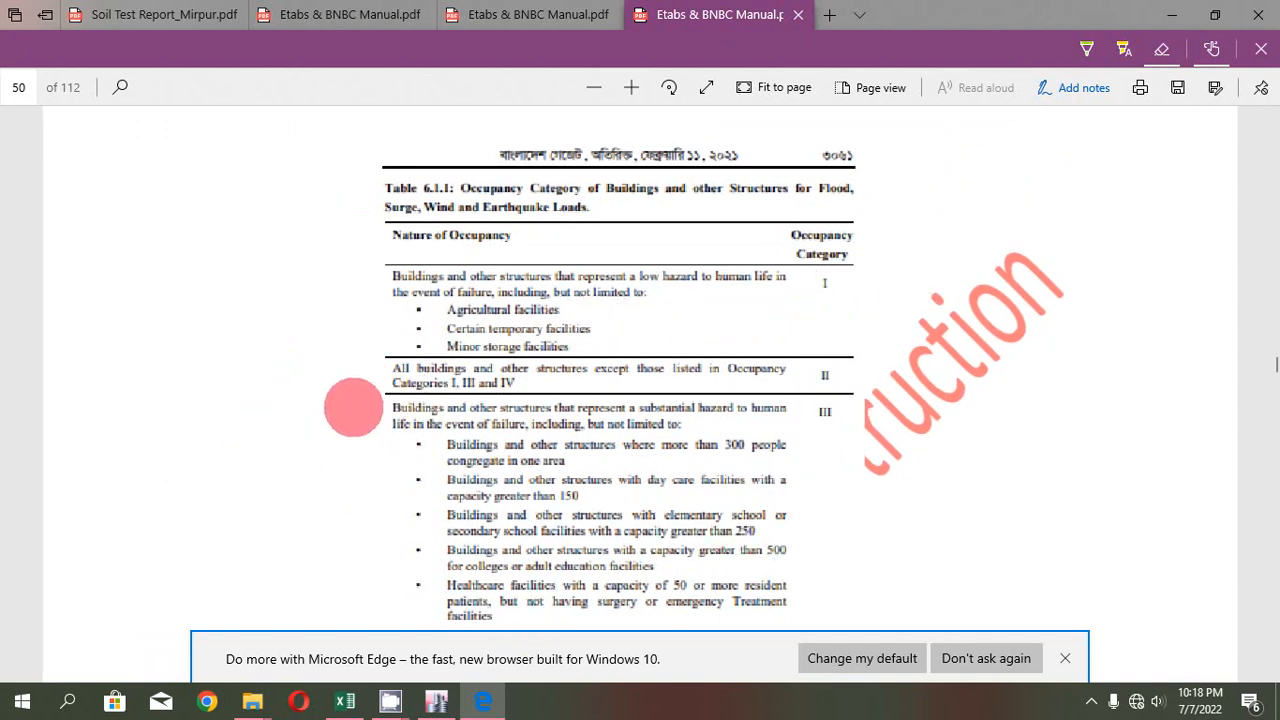
- Examine the occupancy categories in Table 6.1.1 and the neighbouring pages of the manual
scroll(533, 374, "down", 6)
scroll(700, 340, "up", 3)
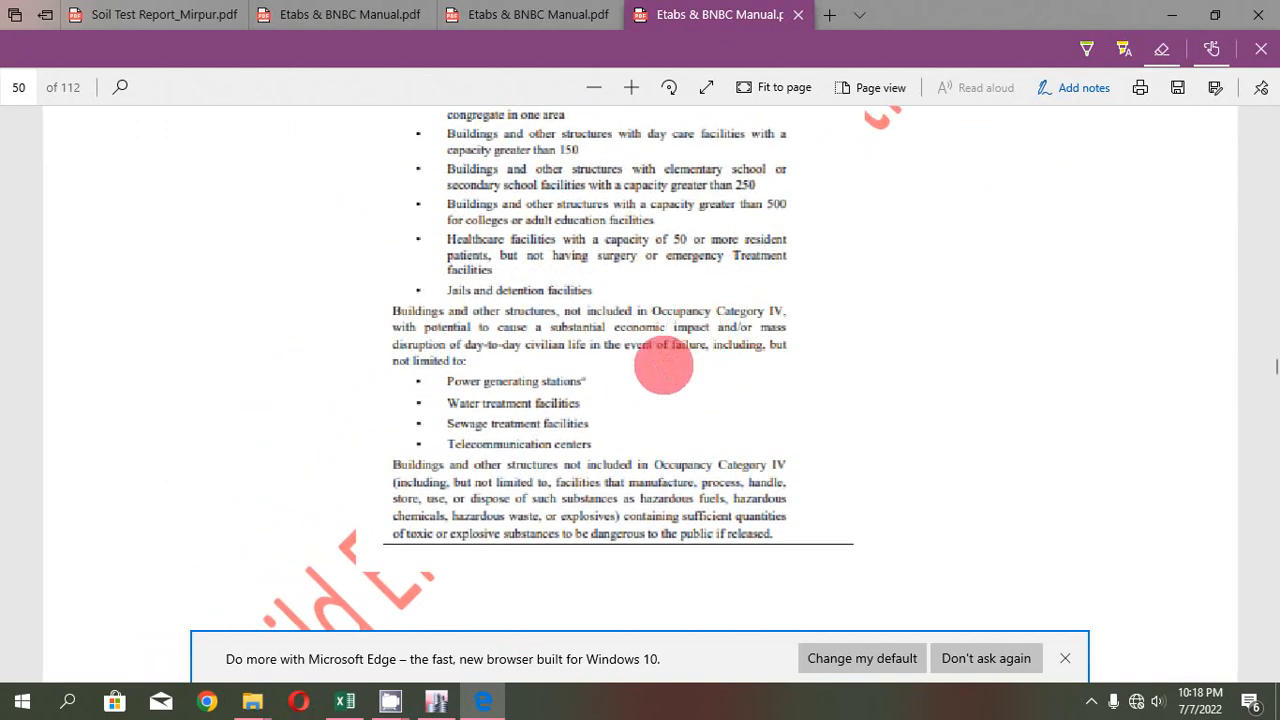
scroll(480, 495, "up", 10)
scroll(527, 498, "down", 6, "ctrl")
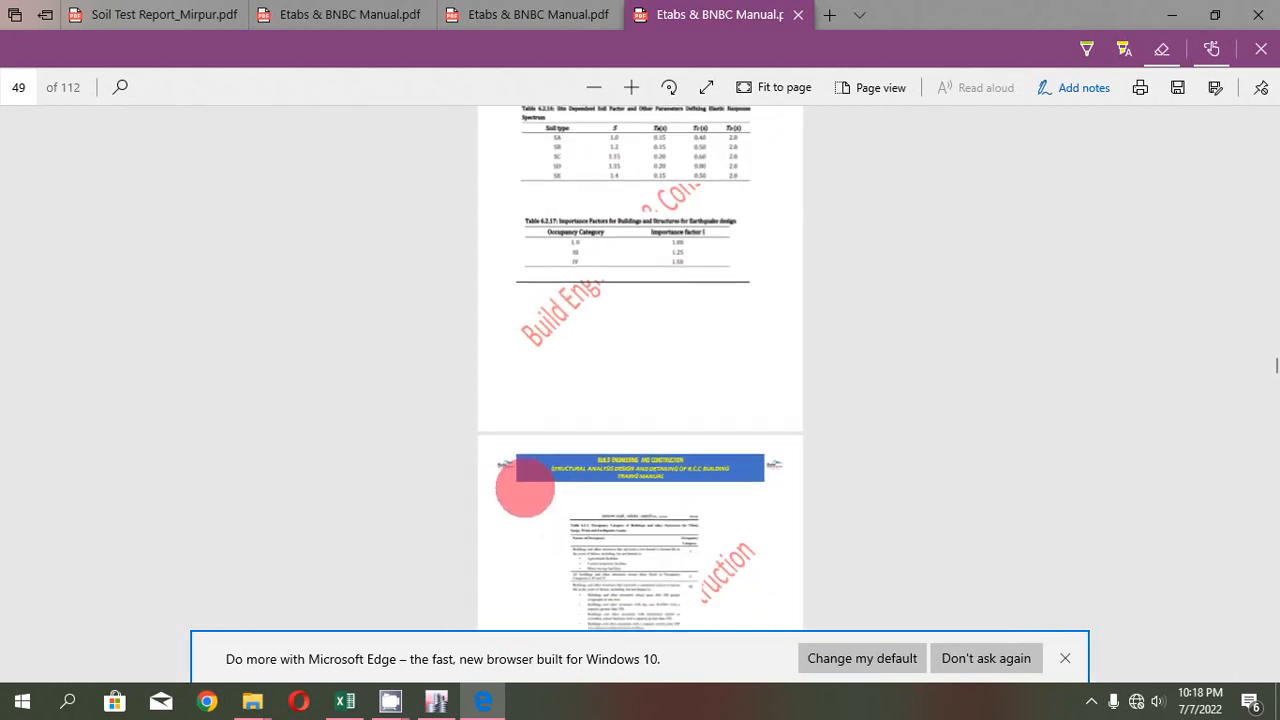
scroll(583, 467, "down", 3, "ctrl")
scroll(651, 349, "down", 2)
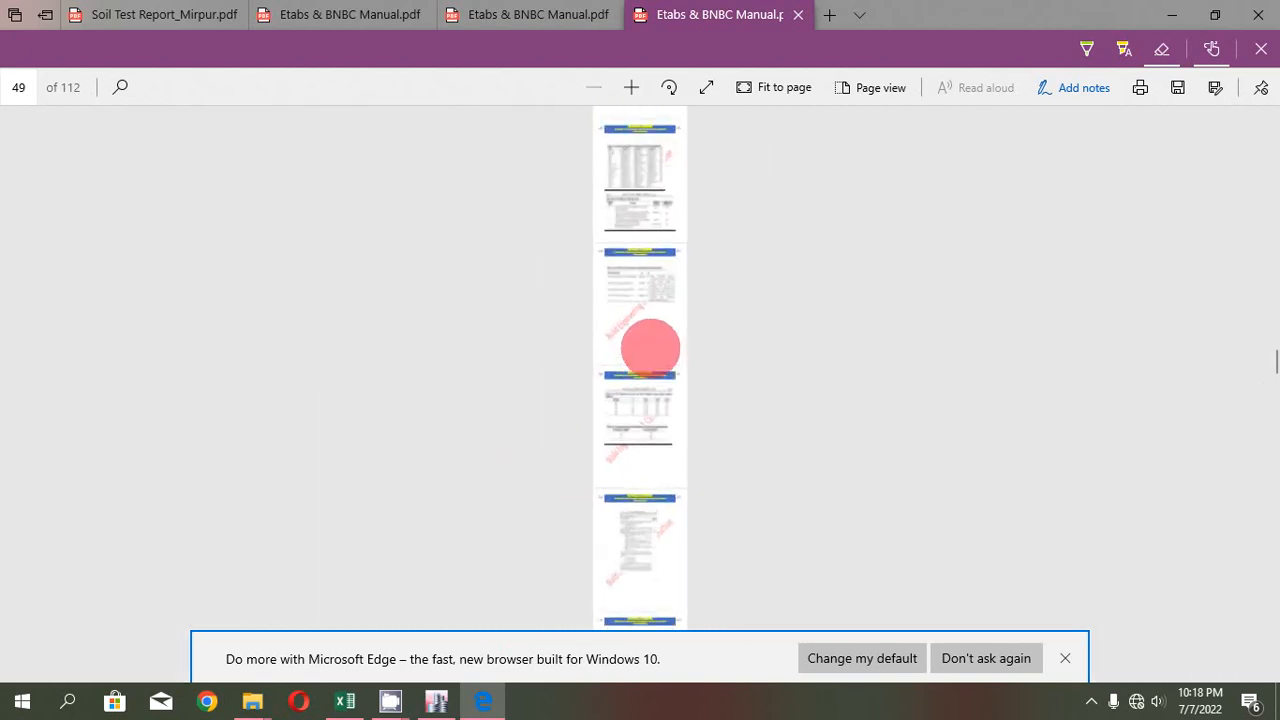
scroll(563, 591, "up", 8, "ctrl")
scroll(560, 465, "down", 5)
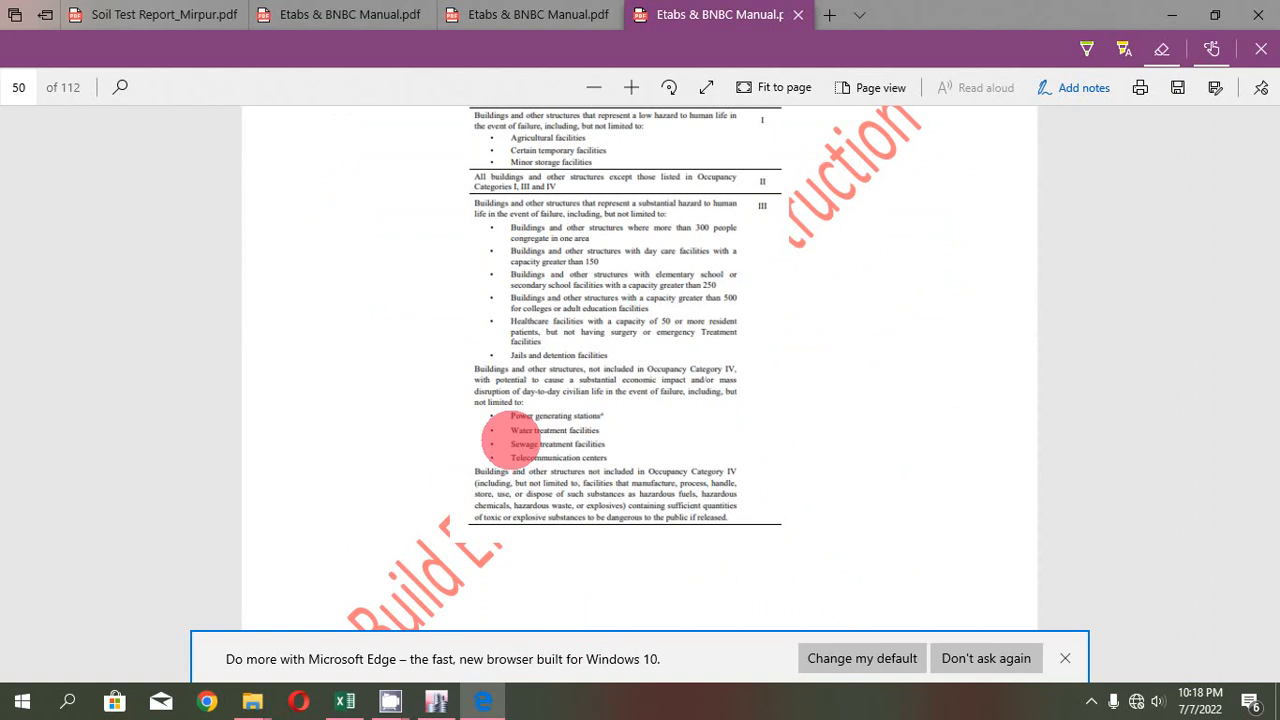
scroll(505, 438, "up", 2)
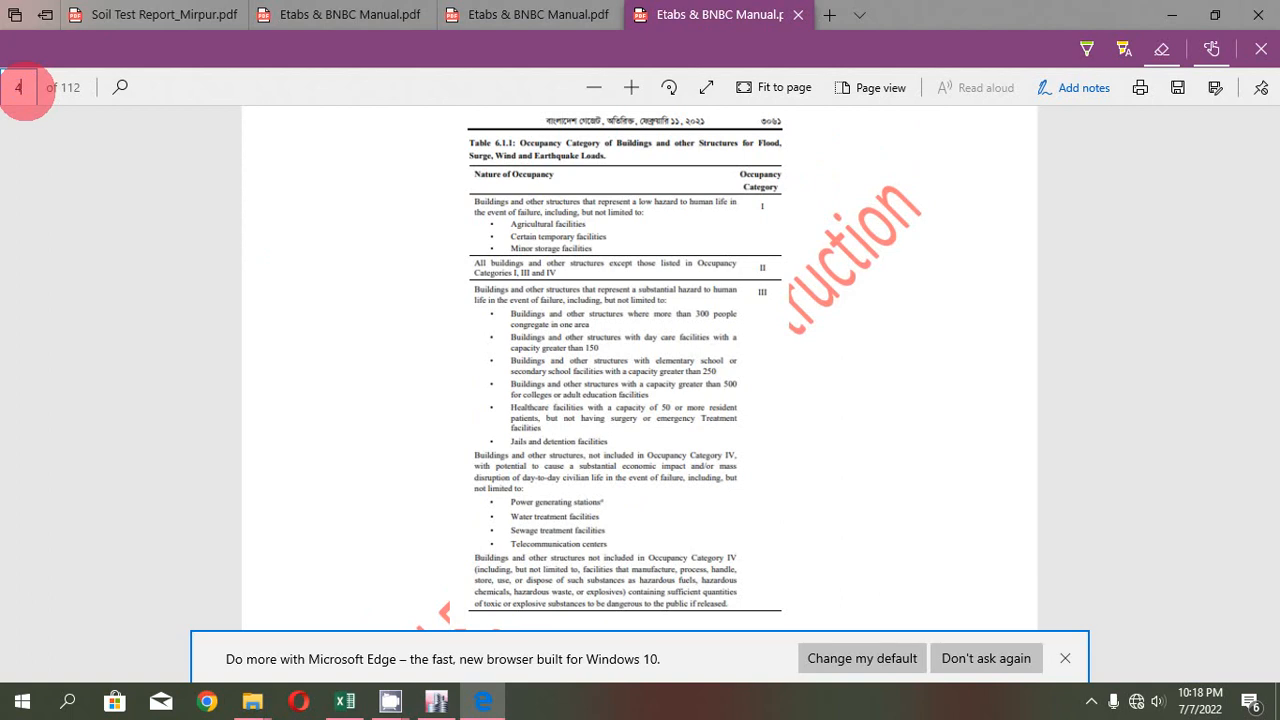
- Go to page 48 of the manual and read Table 6.2.20 with the approximate period coefficients
left_click(22, 92)
type("48")
key("Return")
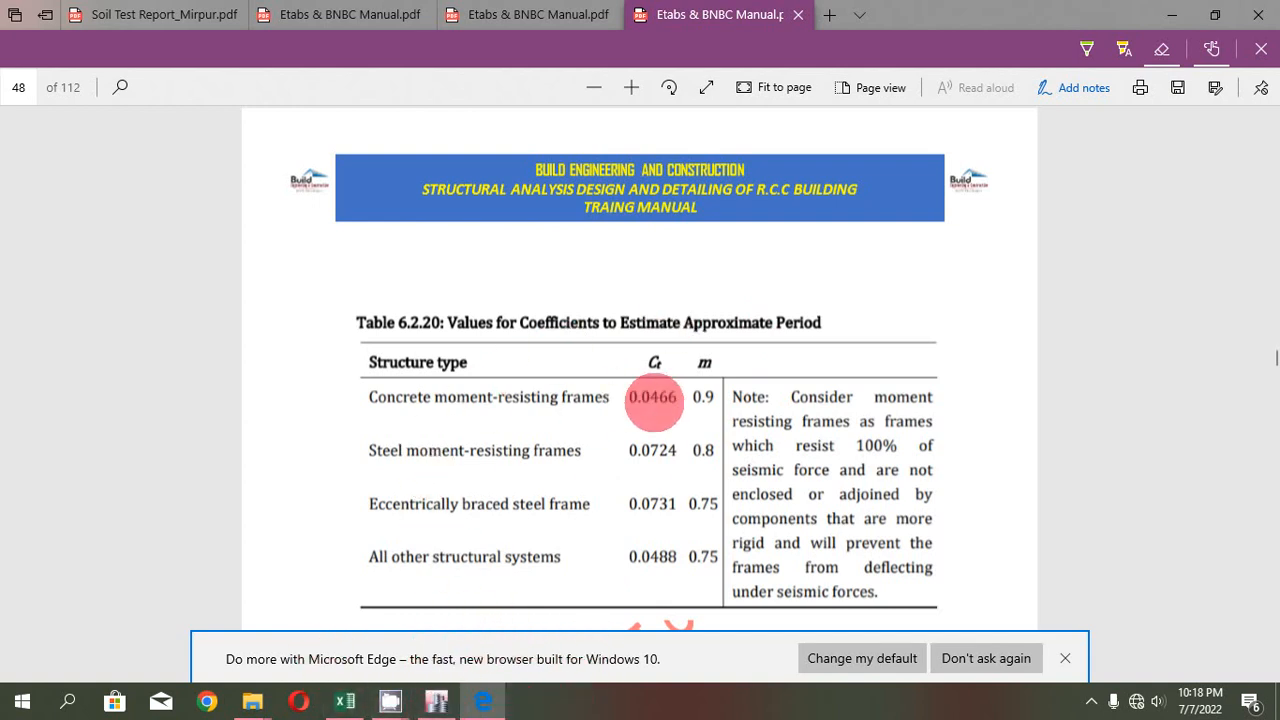
scroll(652, 397, "down", 1)
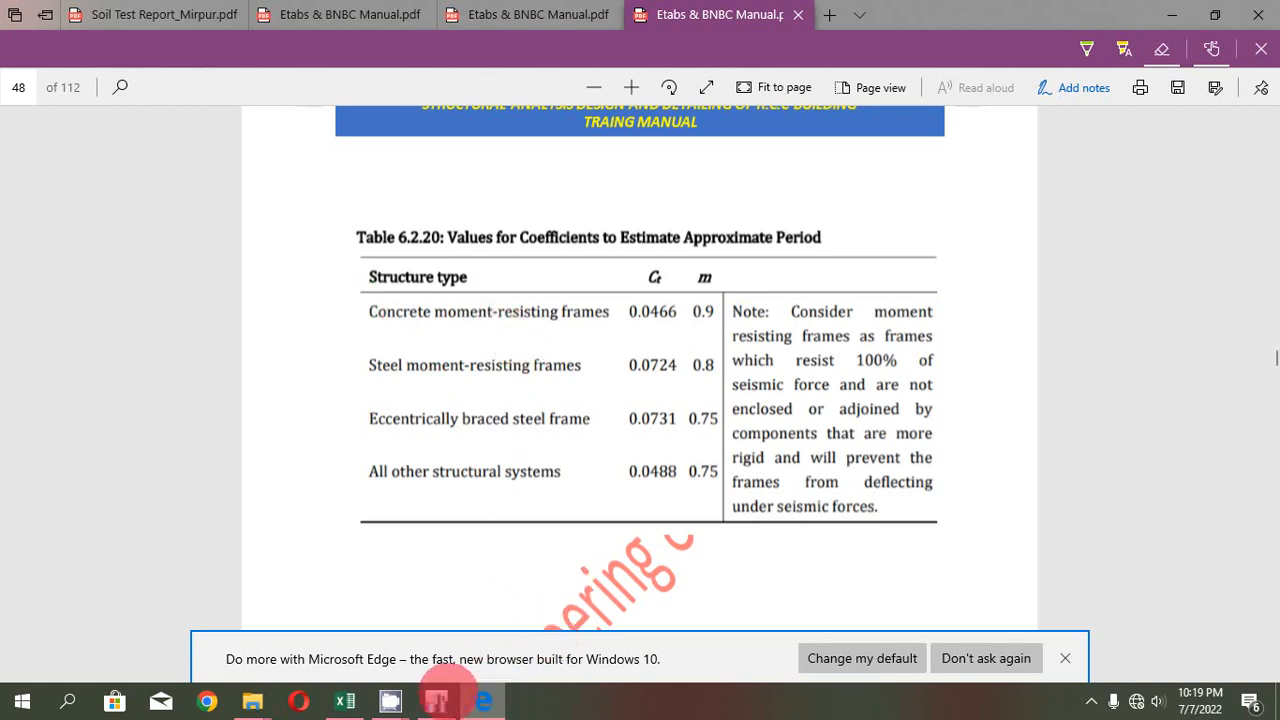
- Switch back to ETABS and set Ct (ft), x to 0.016; 0.9 for the approximate time period
left_click(434, 700)
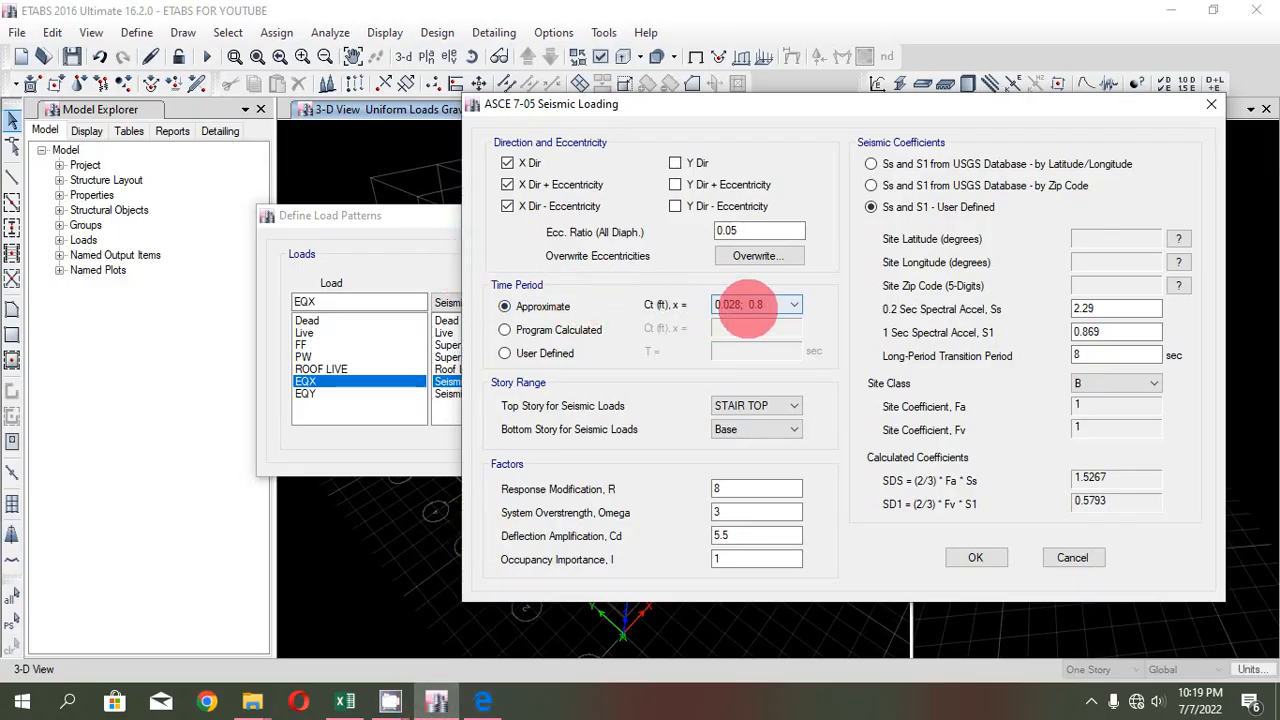
left_click(745, 305)
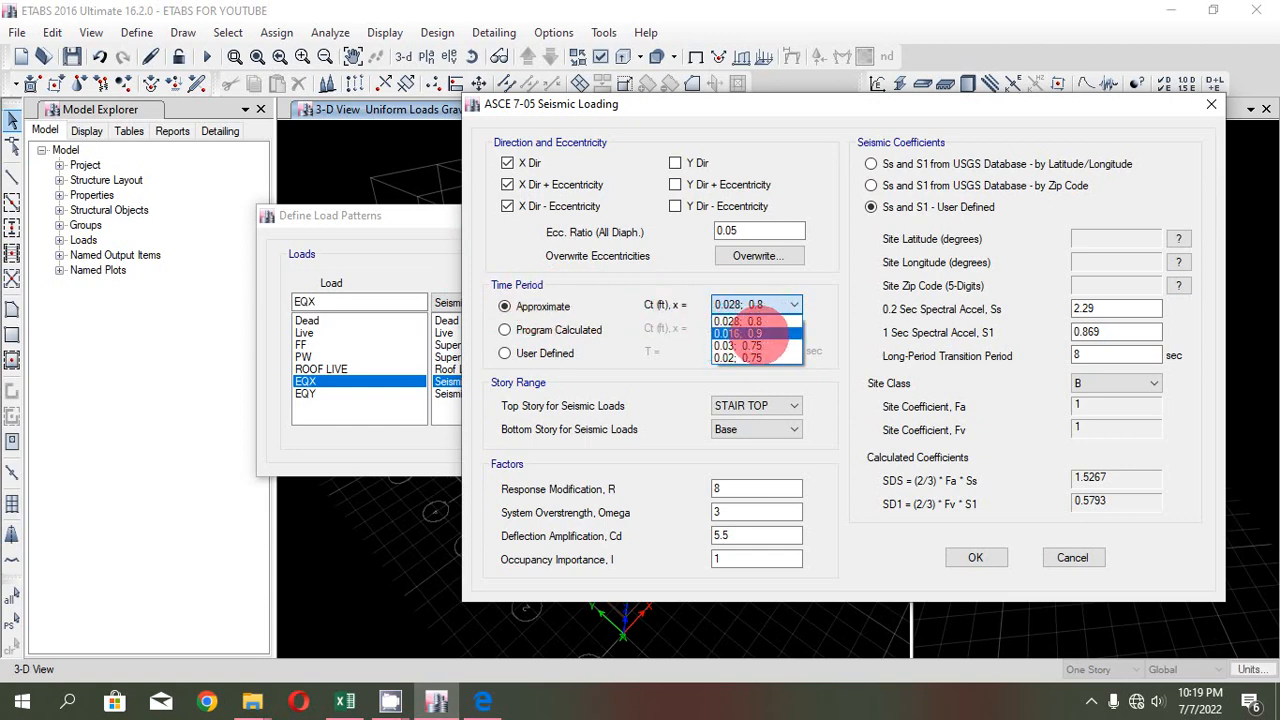
left_click(740, 333)
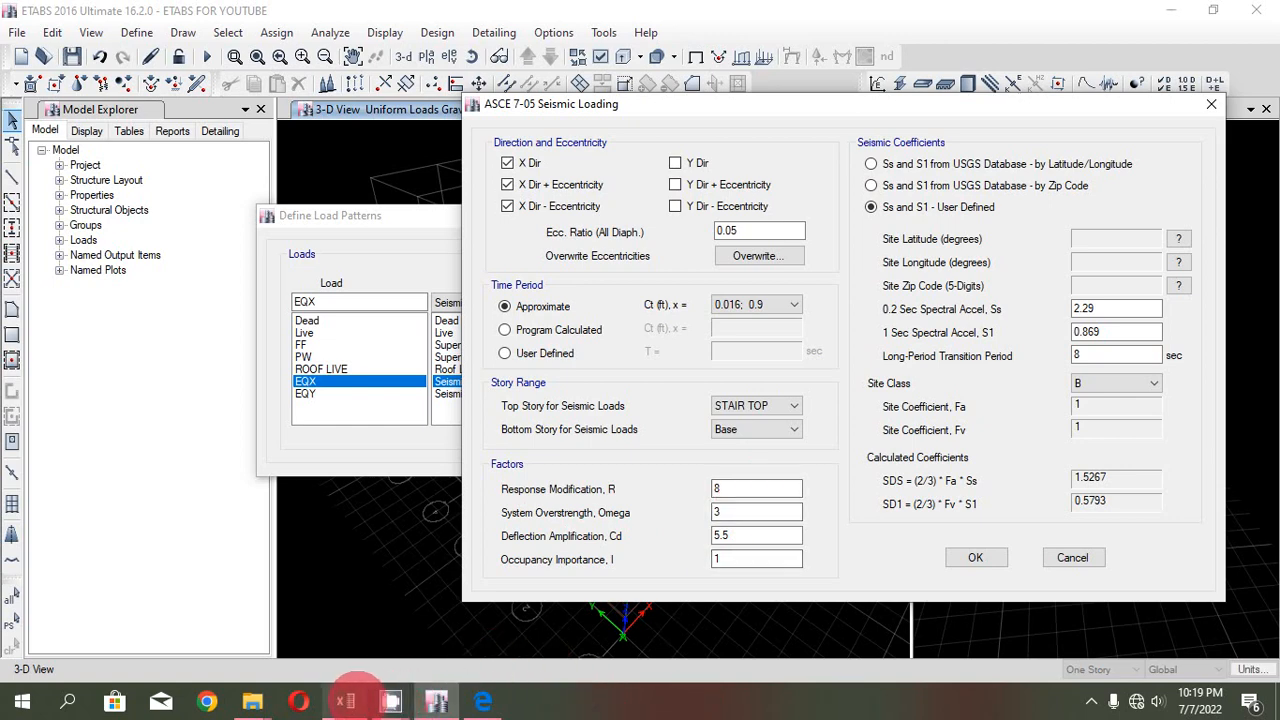
- Switch to the manual in Edge and go to page 53 to view the seismic force-resisting system table
left_click(482, 701)
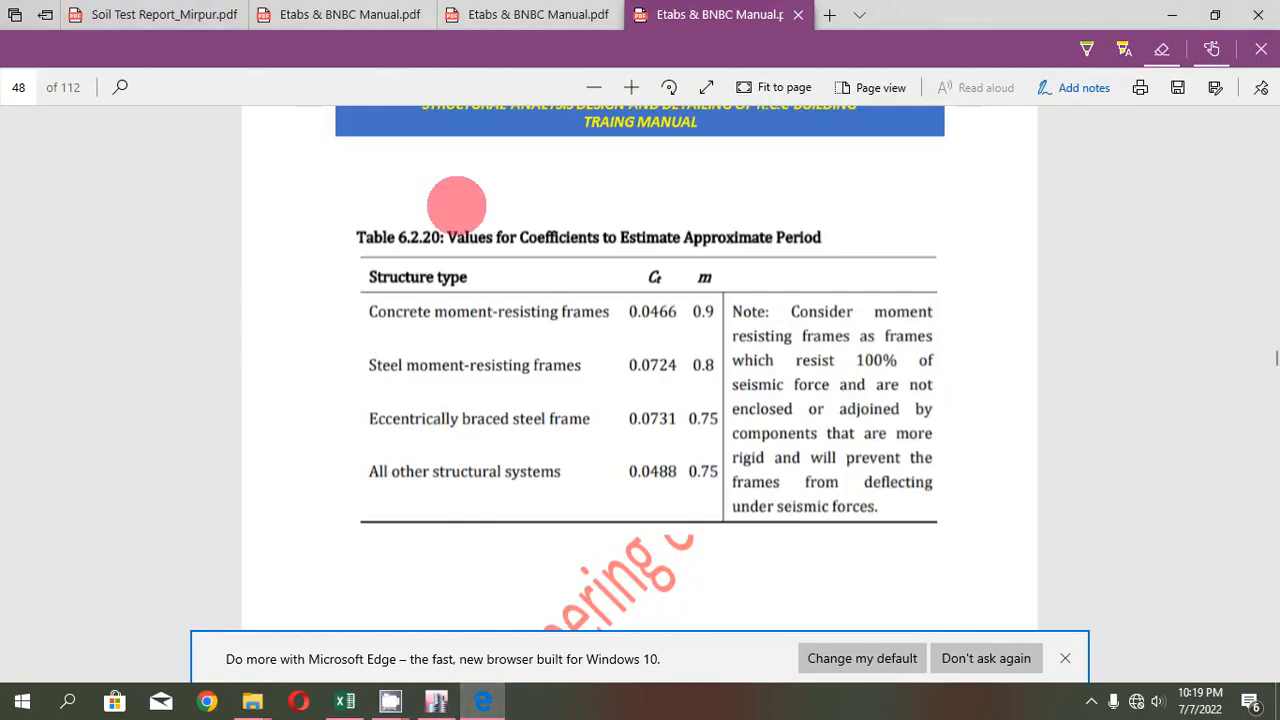
left_click(19, 88)
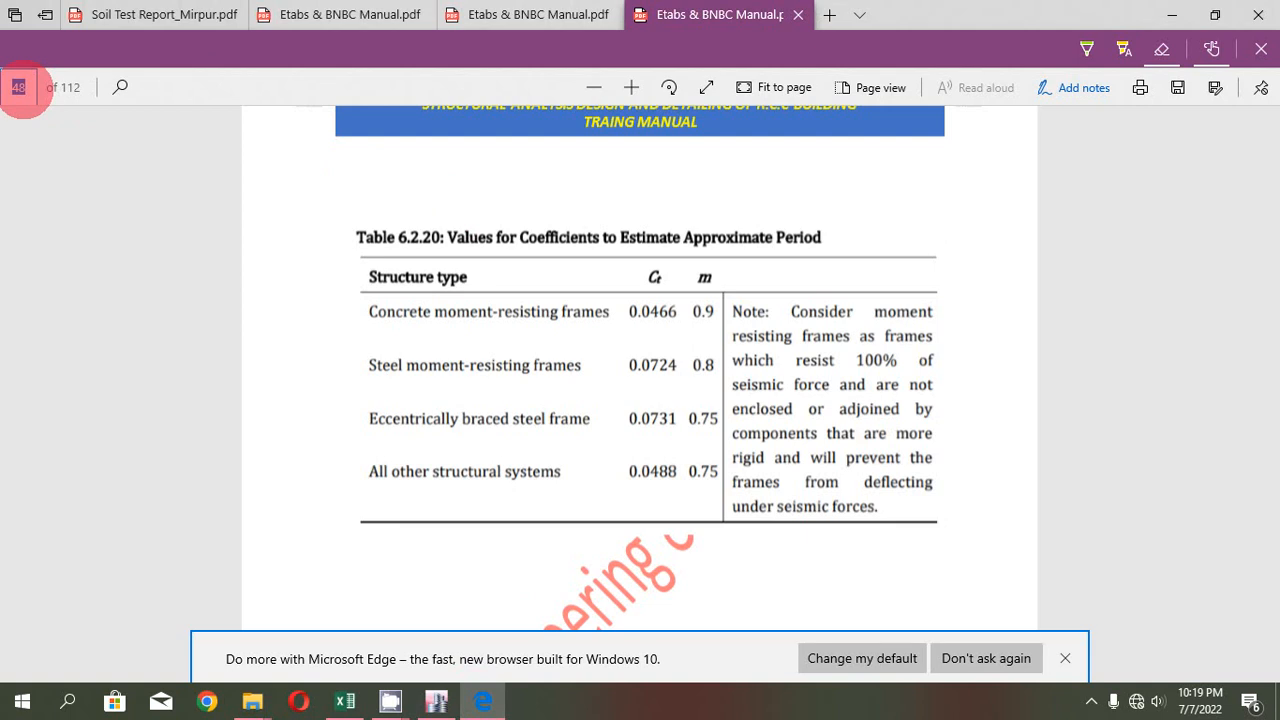
type("53")
key("Return")
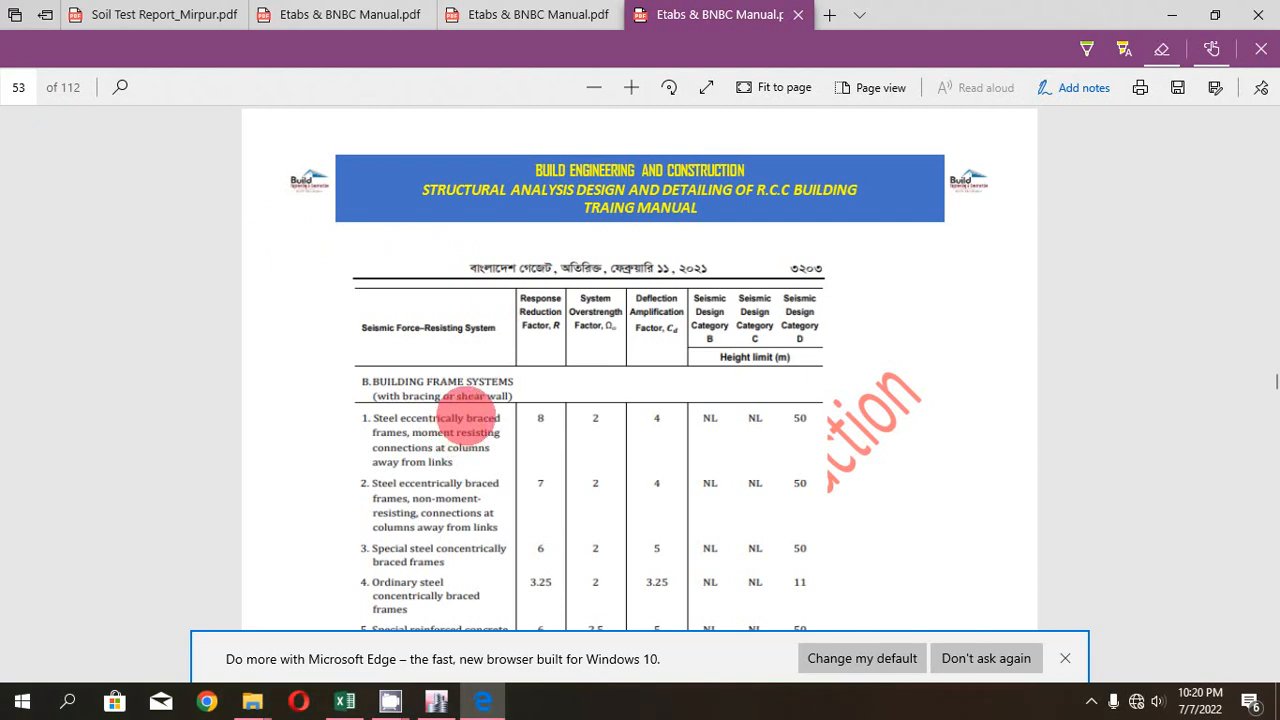
scroll(460, 408, "down", 1)
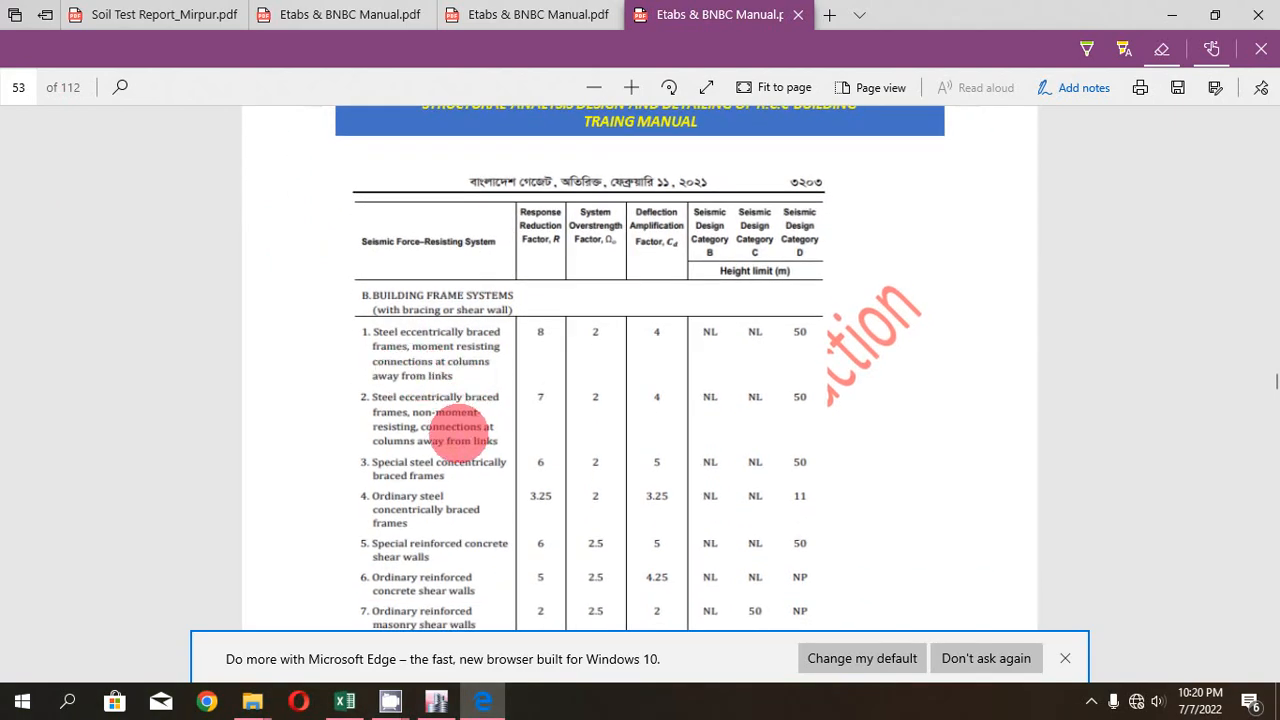
scroll(450, 422, "up", 3, "ctrl")
scroll(390, 340, "down", 2, "ctrl")
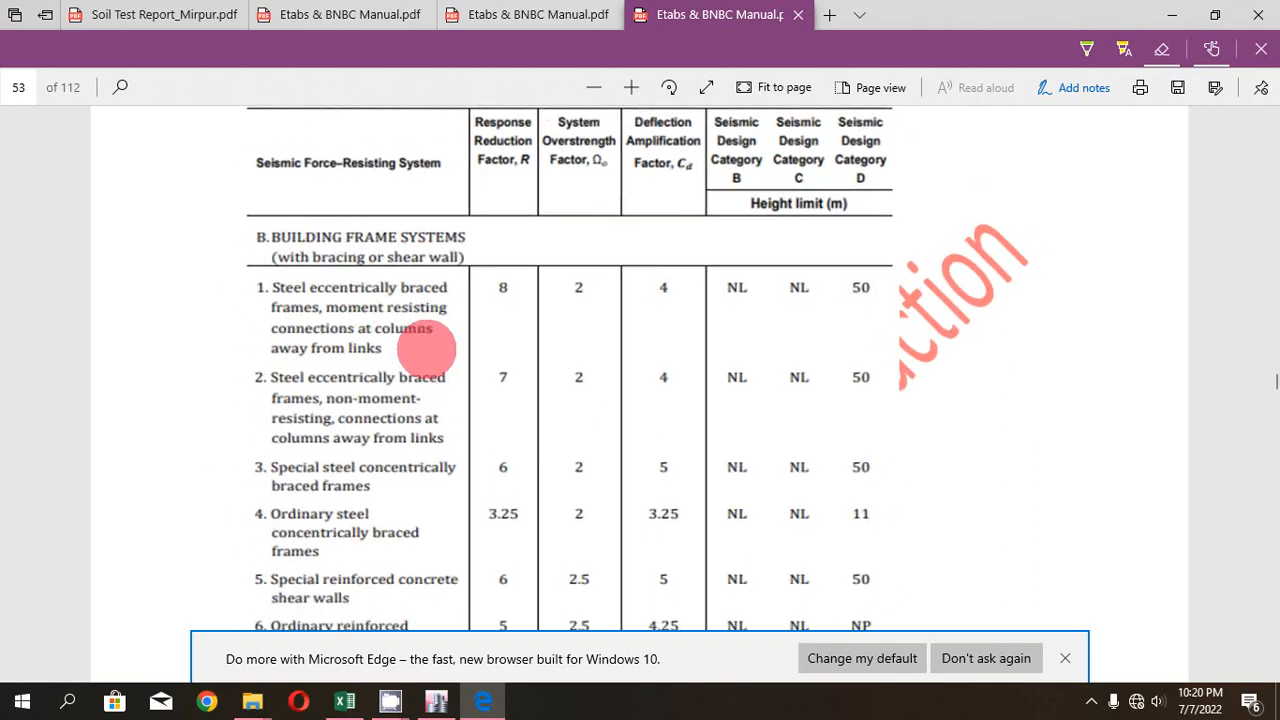
- Examine the R, overstrength and deflection amplification factors for reinforced concrete moment frames on the pages from 53 to 54
scroll(390, 365, "down", 3)
scroll(405, 465, "up", 3)
scroll(420, 478, "down", 3)
scroll(423, 482, "up", 2, "ctrl")
scroll(365, 350, "down", 2)
scroll(415, 370, "down", 1, "ctrl")
scroll(410, 375, "down", 3)
scroll(420, 371, "down", 5)
scroll(400, 400, "up", 1, "ctrl")
scroll(430, 400, "up", 2)
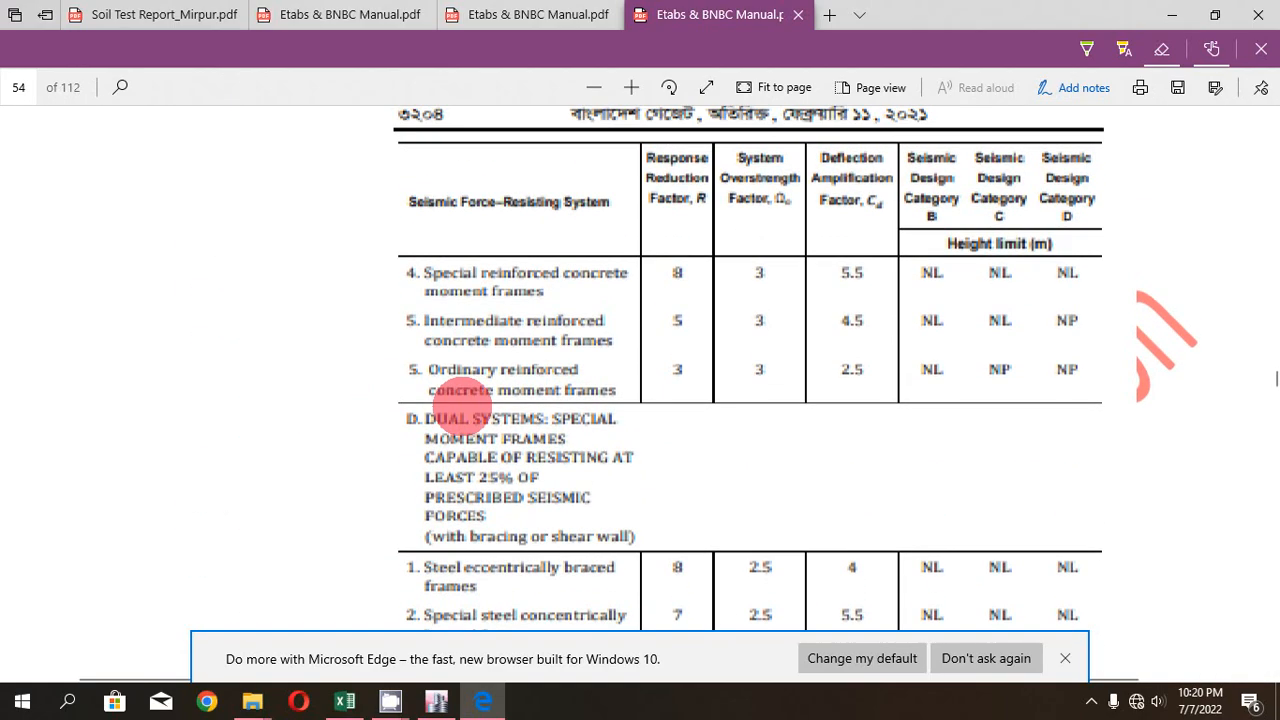
scroll(508, 298, "down", 2)
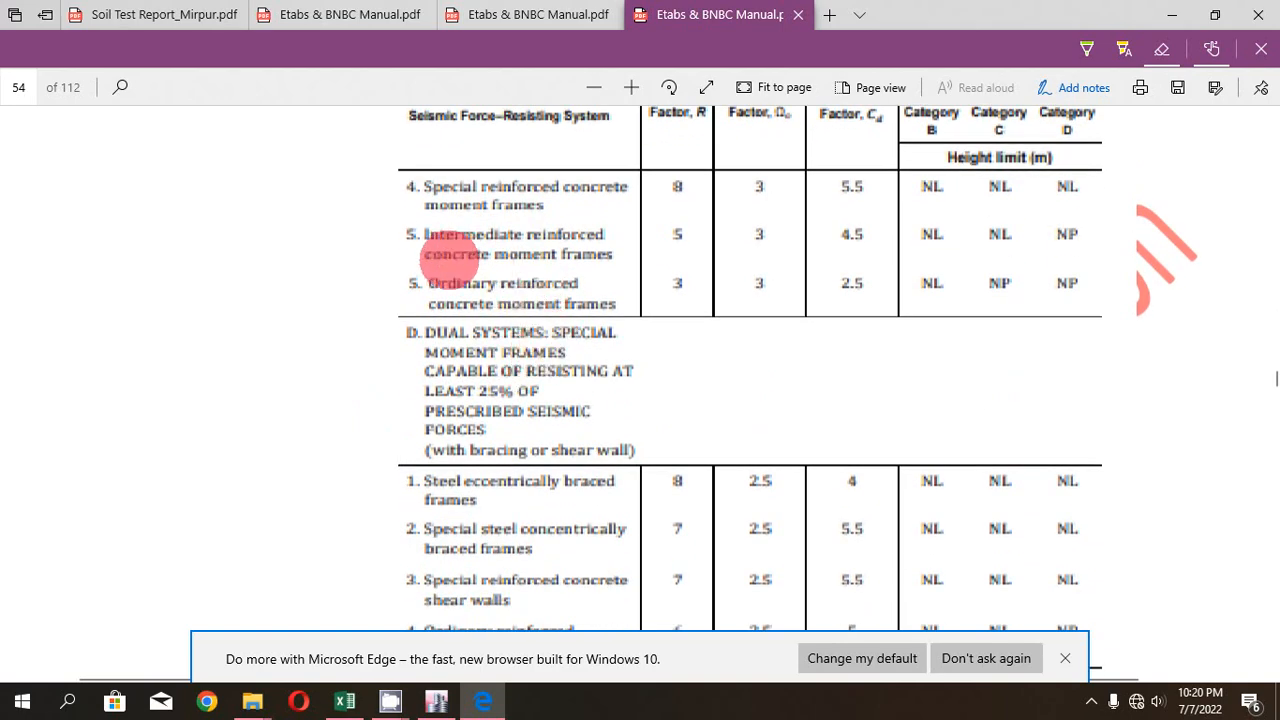
scroll(508, 255, "up", 2)
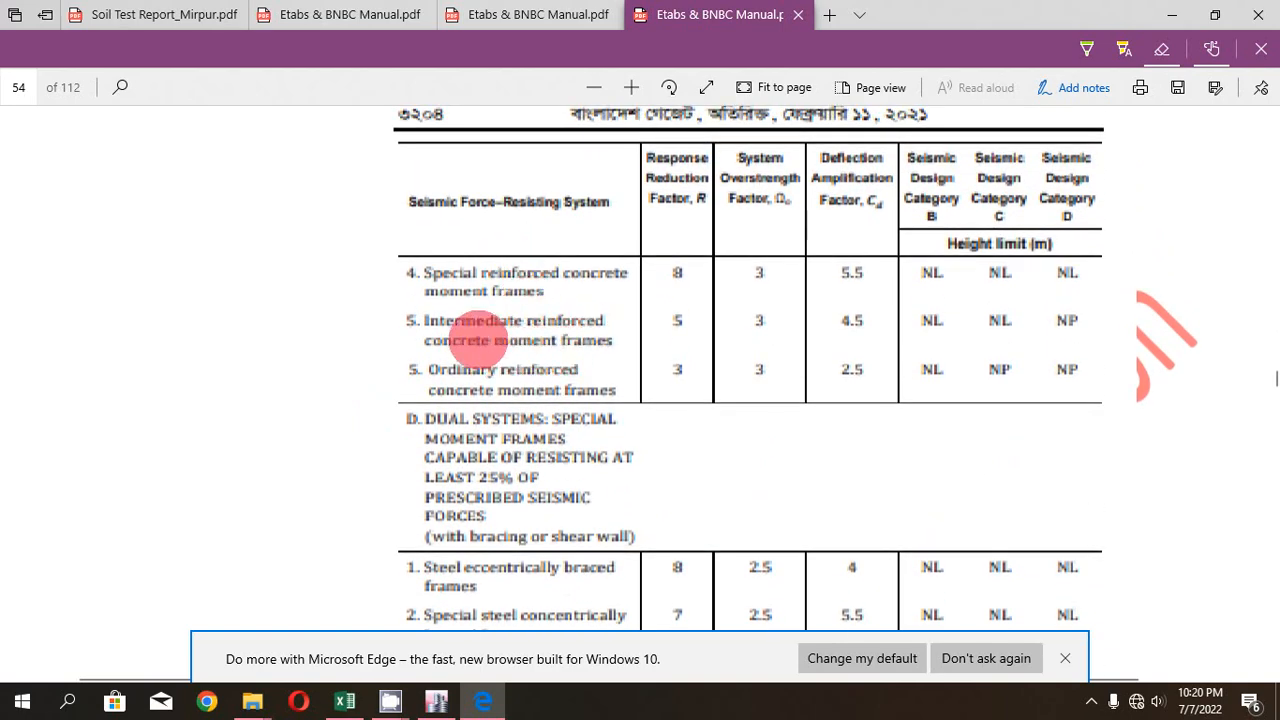
scroll(414, 360, "down", 6)
scroll(440, 395, "up", 4)
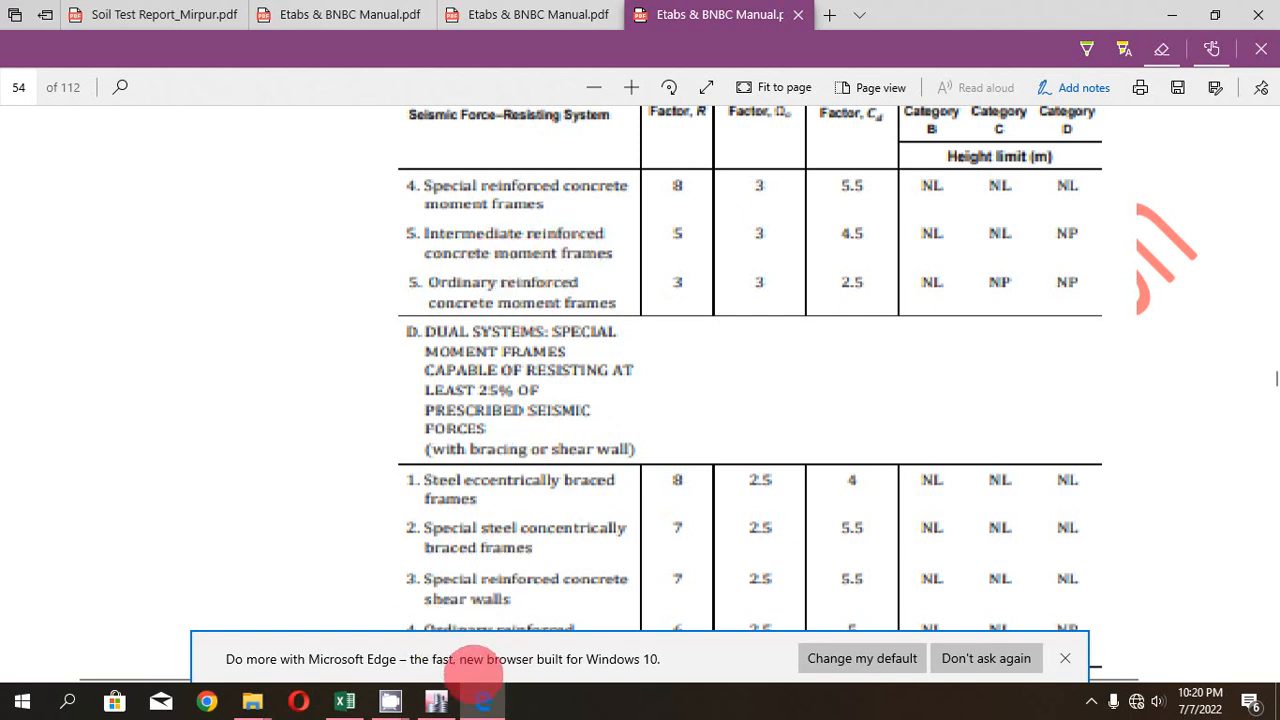
left_click(389, 704)
left_click(216, 562)
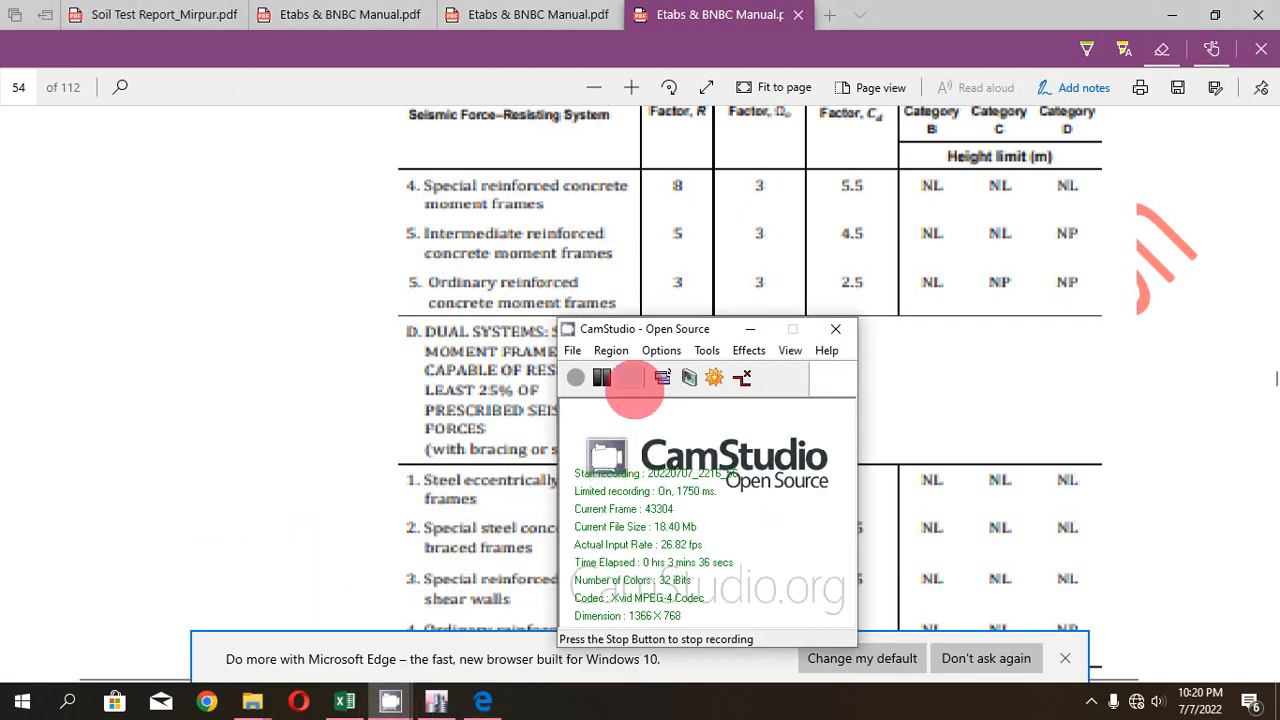
left_click(597, 377)
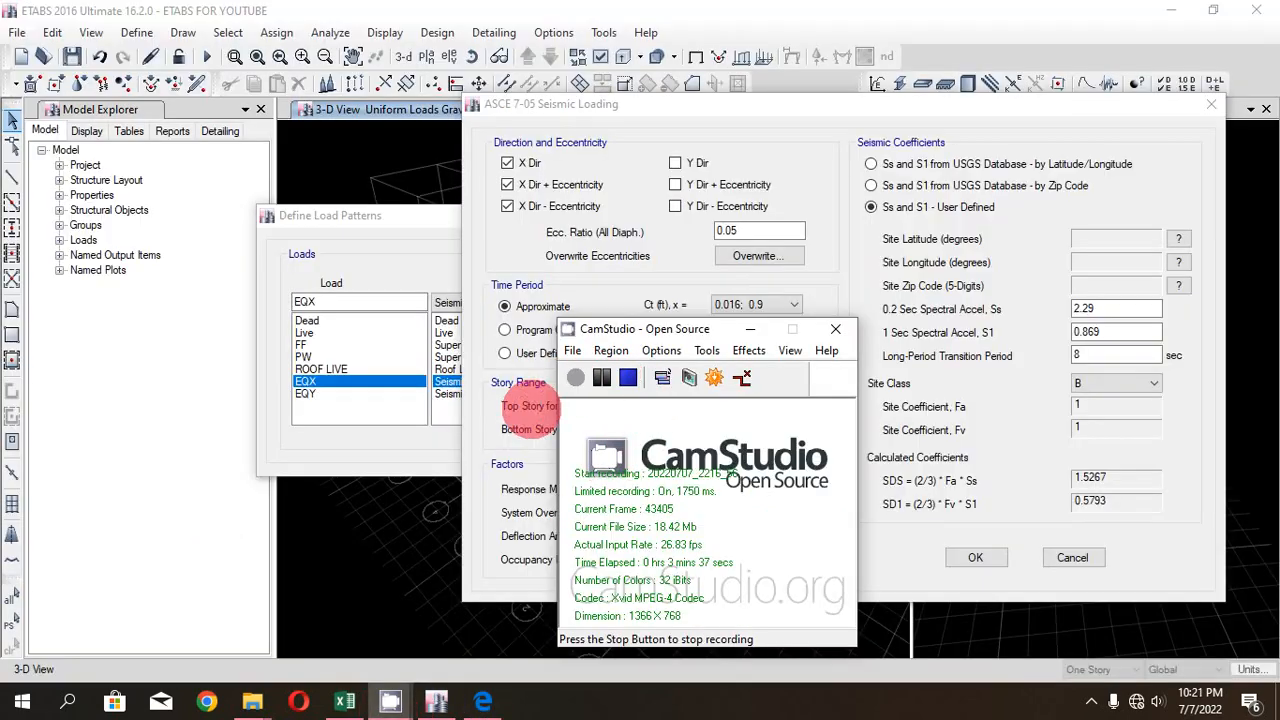
left_click(532, 420)
- Switch to the manual in Edge and compare the moment frame systems on page 53 with the concrete frame factors on page 54
left_click(482, 698)
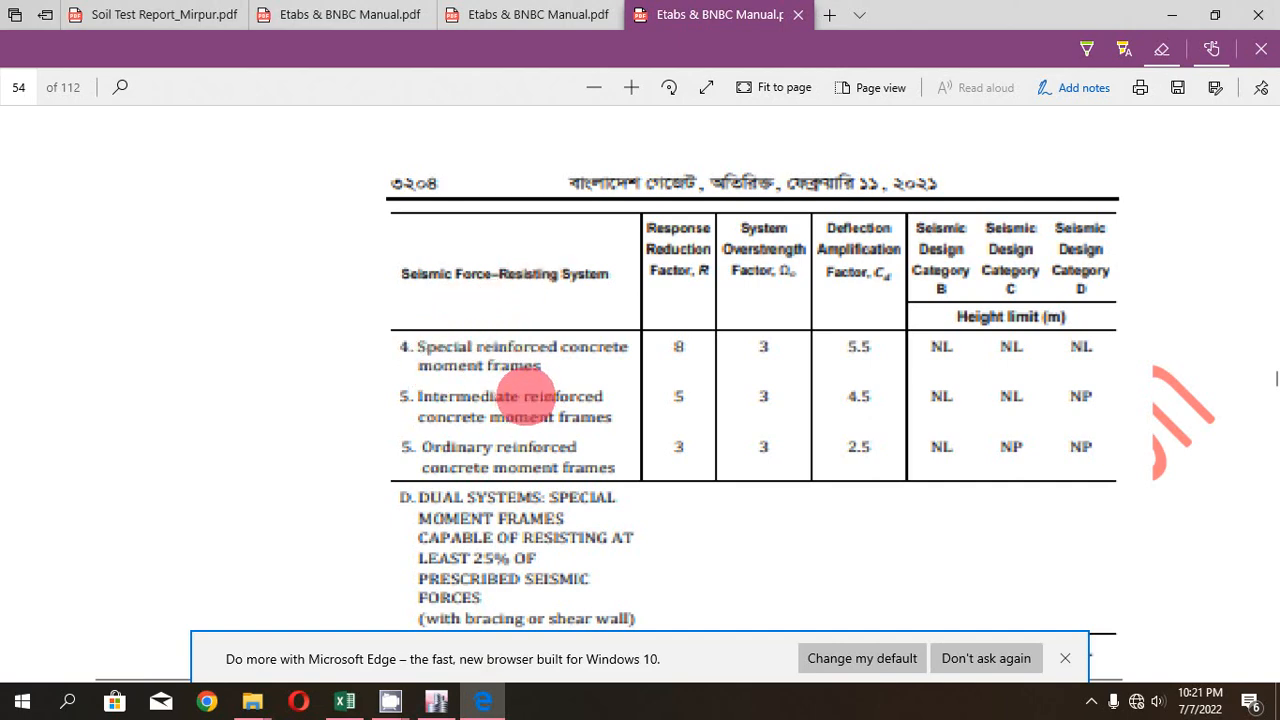
scroll(443, 403, "up", 5)
scroll(443, 403, "down", 3)
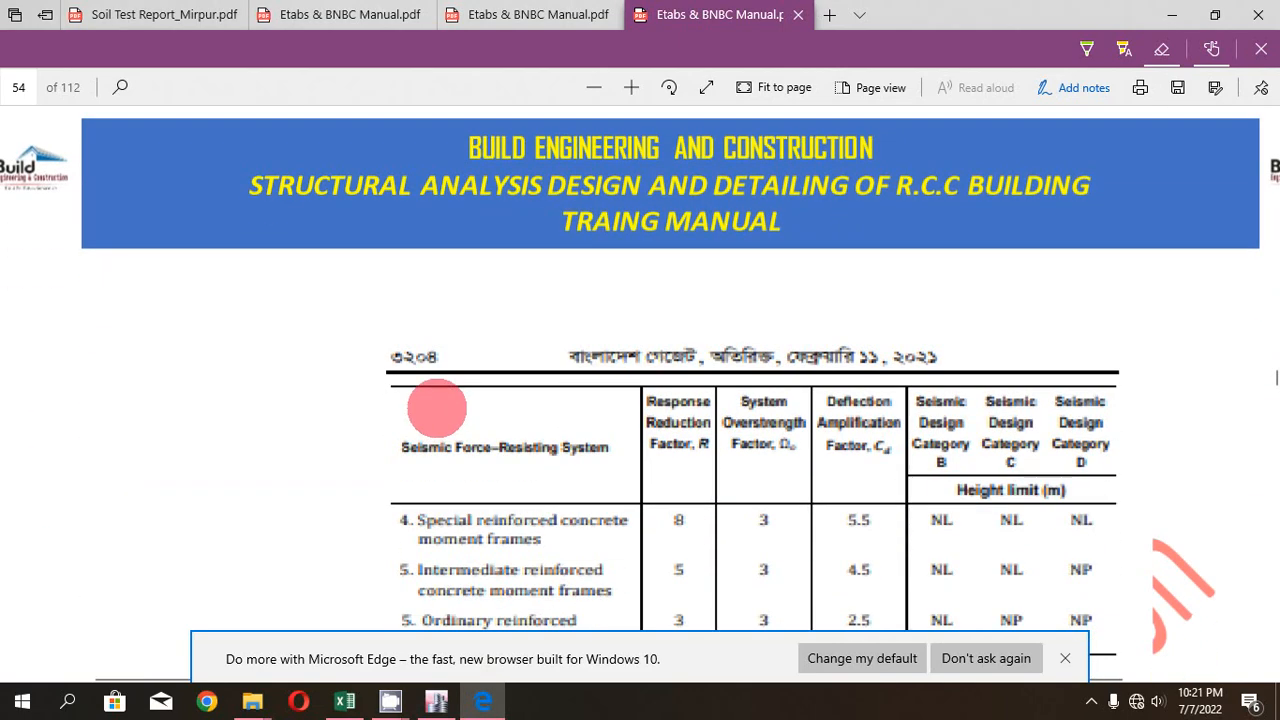
scroll(437, 408, "up", 5)
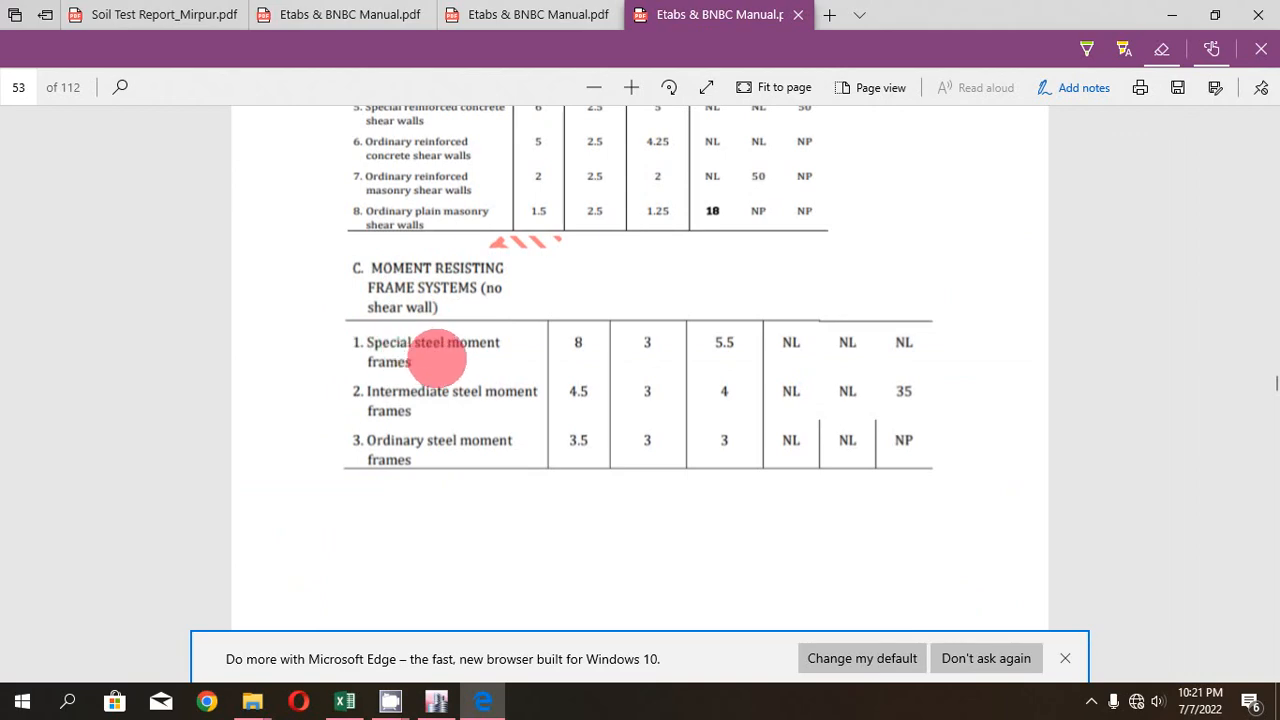
scroll(437, 357, "down", 5)
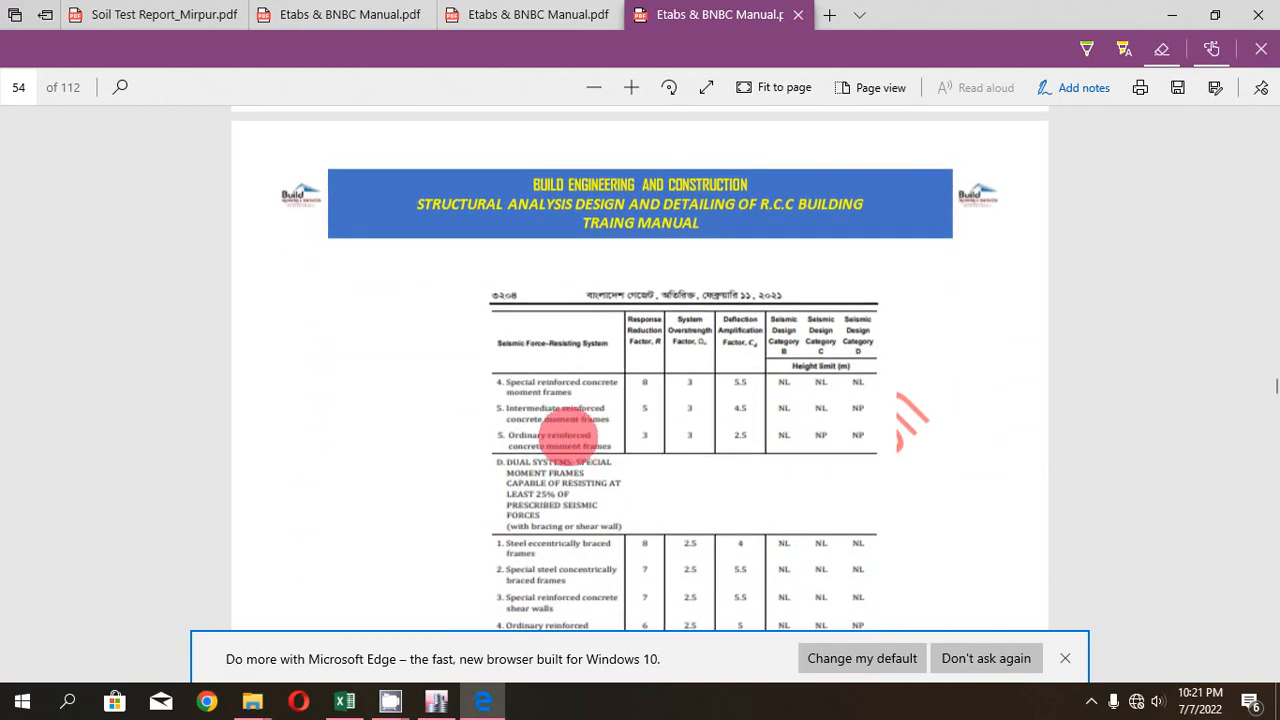
scroll(567, 436, "up", 3, "ctrl")
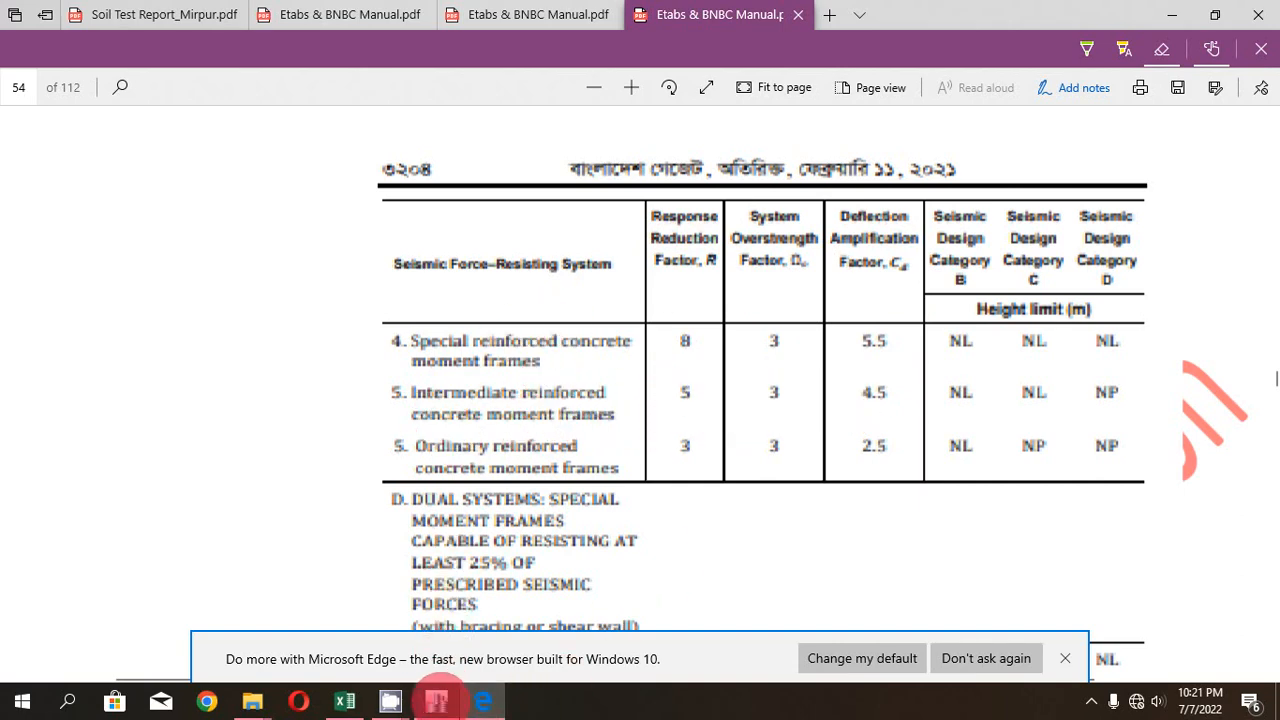
- Switch to ETABS and set response modification R to 5, overstrength Omega to 3 and deflection amplification Cd to 4.5, checking them against the manual's table
left_click(437, 700)
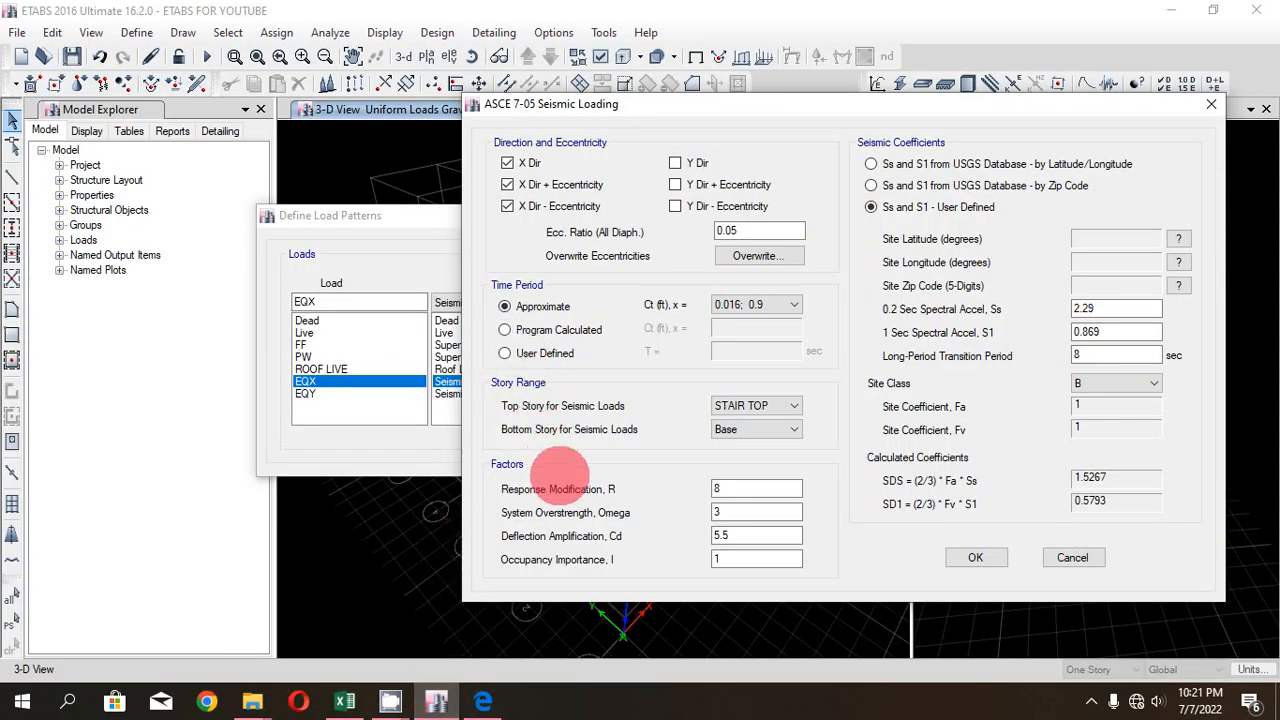
double_click(730, 488)
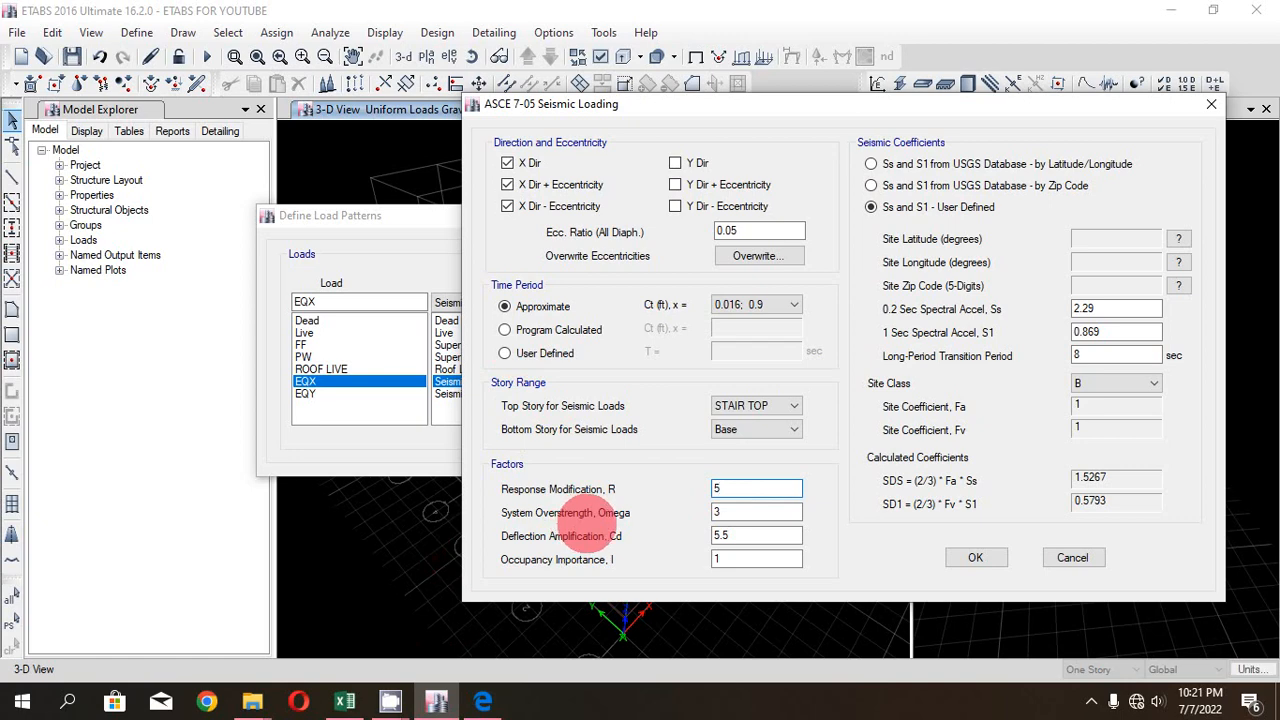
left_click(729, 511)
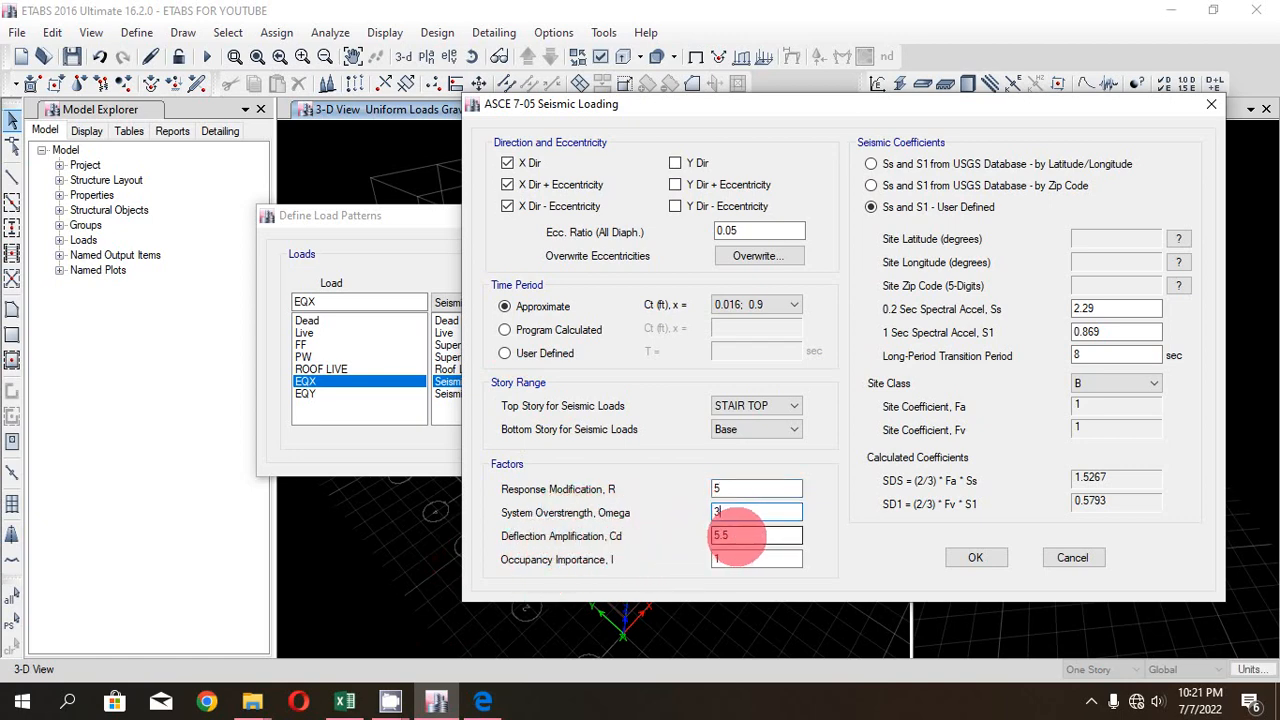
left_click(483, 700)
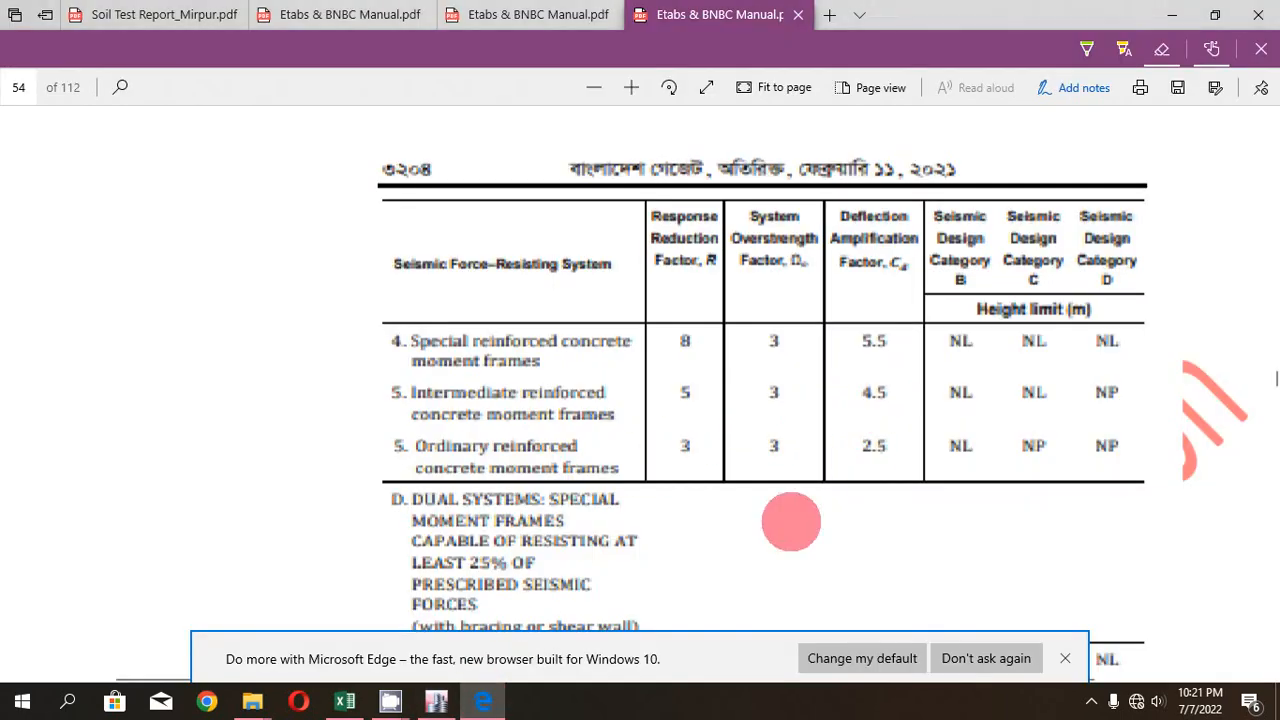
left_click(437, 700)
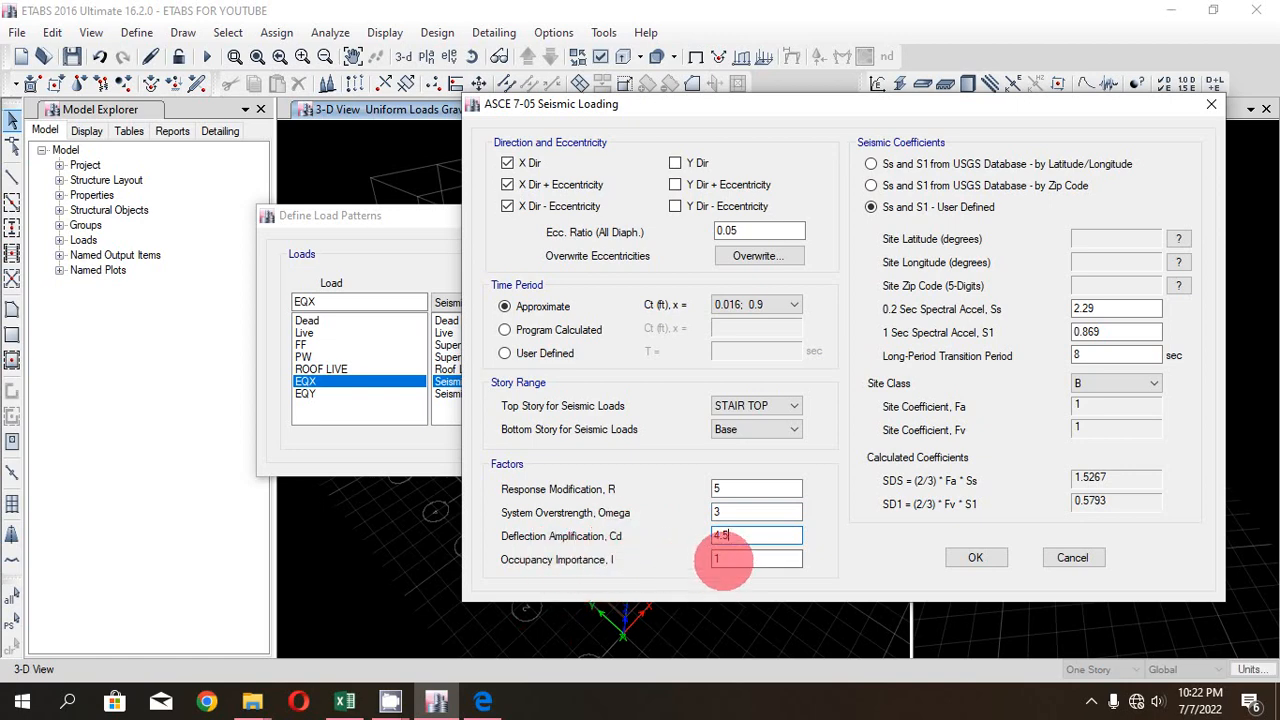
left_click(483, 700)
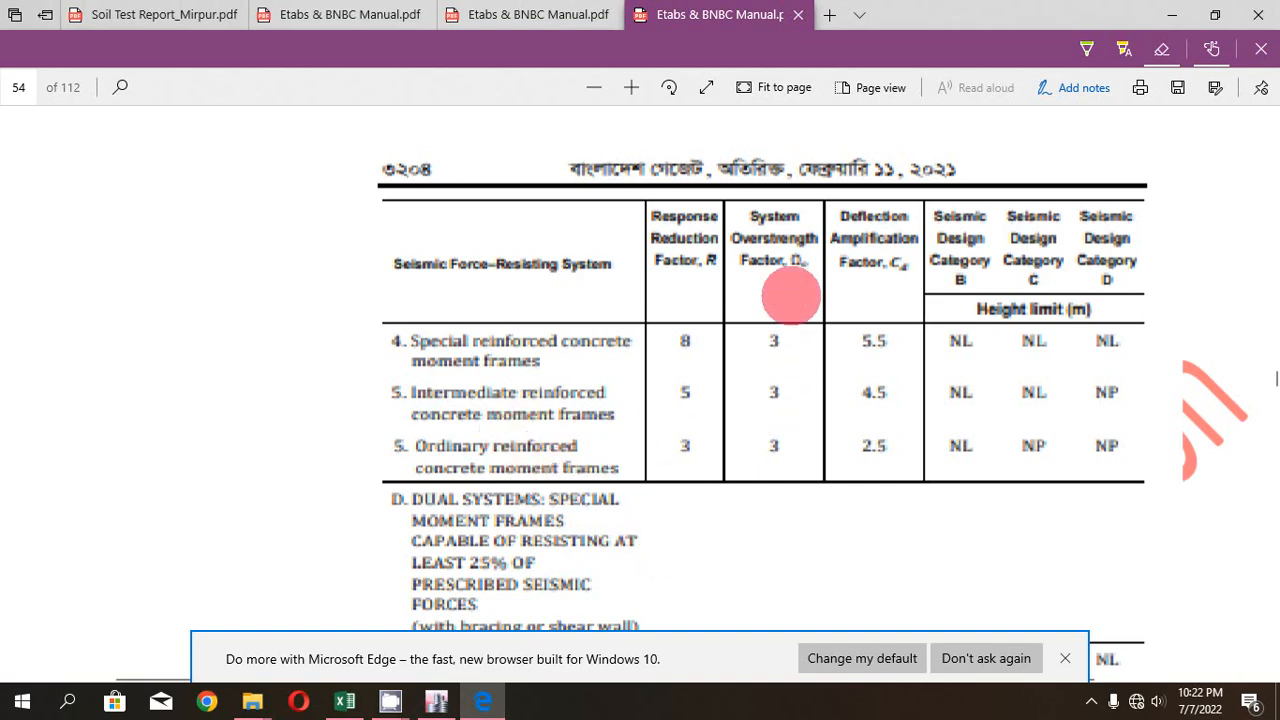
left_click(436, 700)
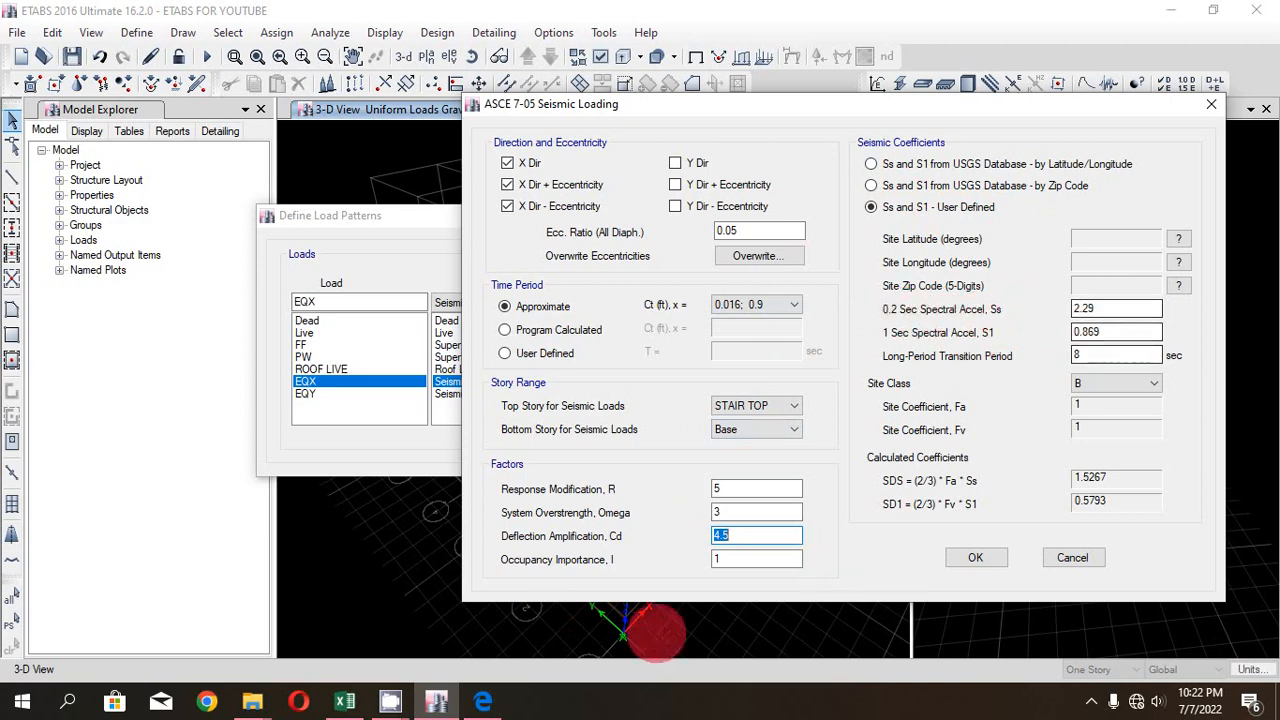
left_click(390, 700)
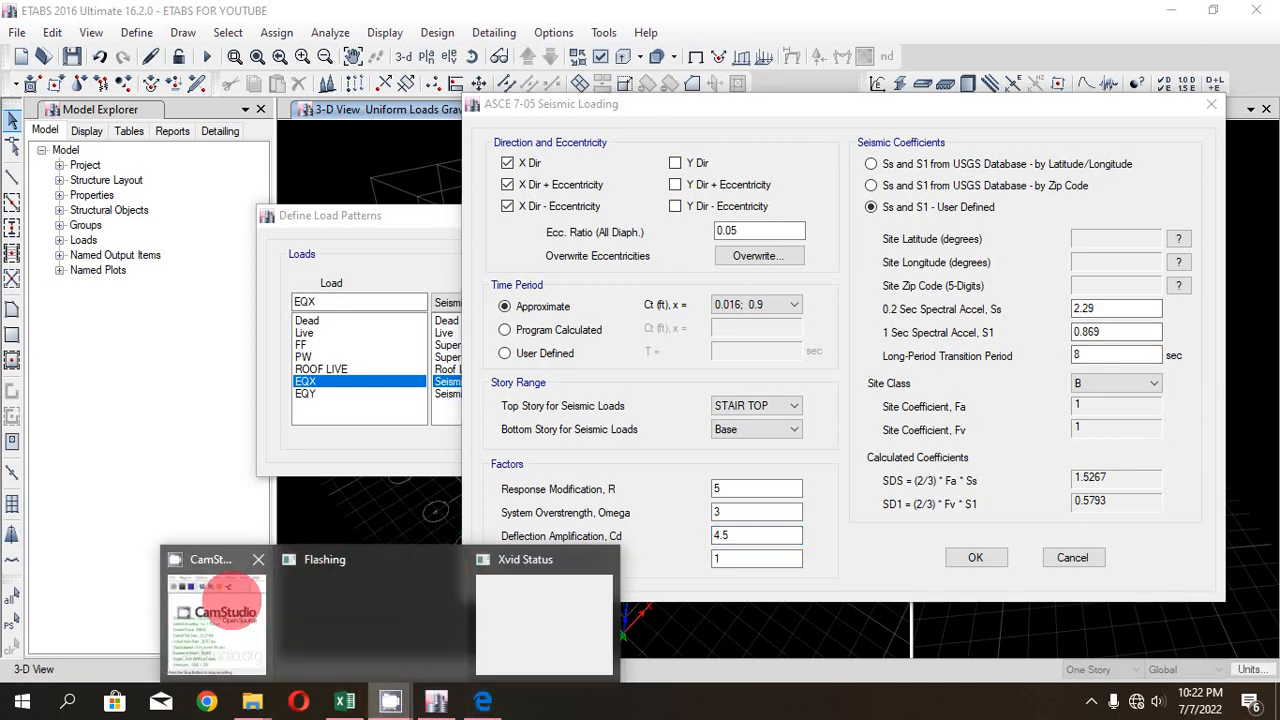
left_click(212, 565)
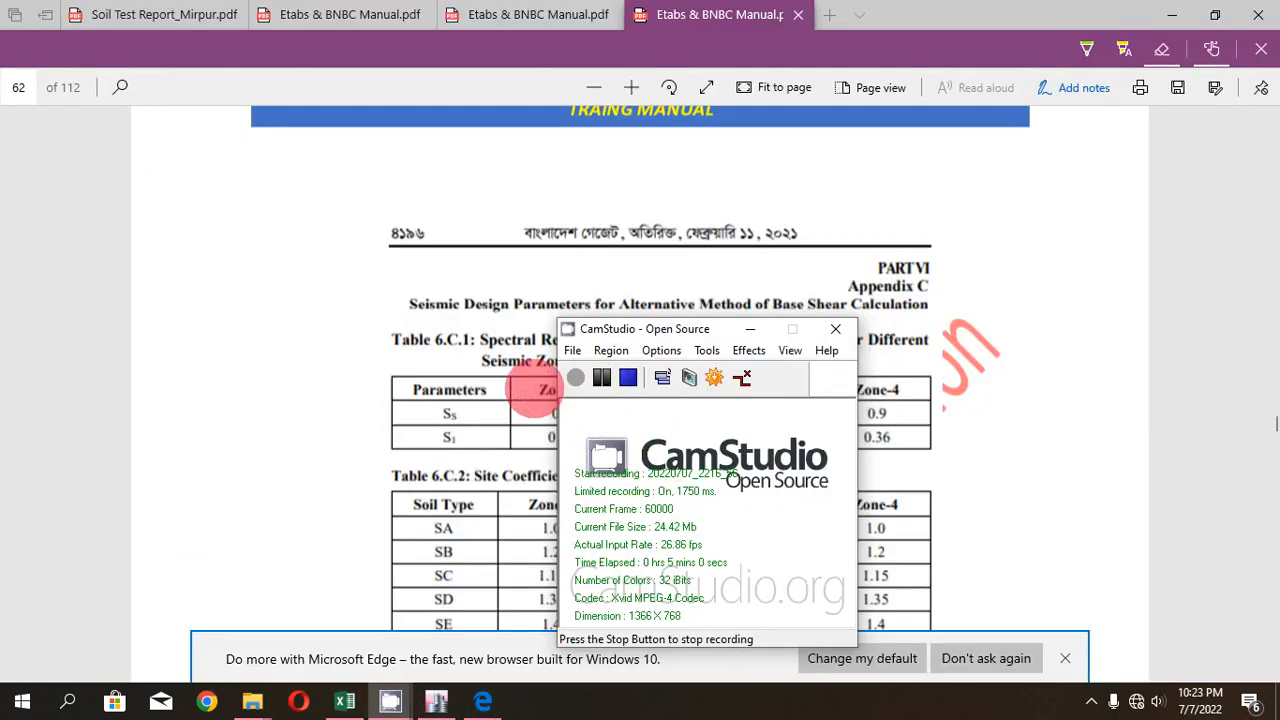
left_click(535, 390)
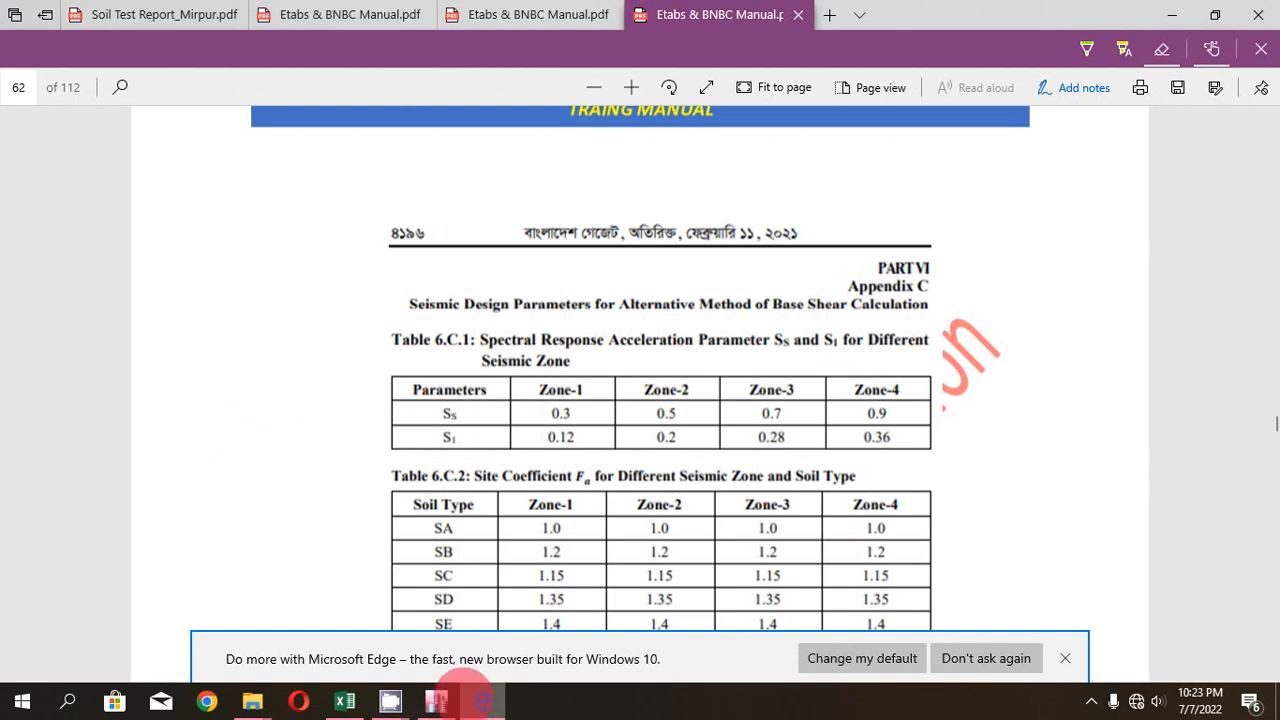
- Compare the ETABS seismic coefficient fields with the Ss and S1 values by seismic zone in Table 6.C.1 on page 62 of the manual
left_click(436, 700)
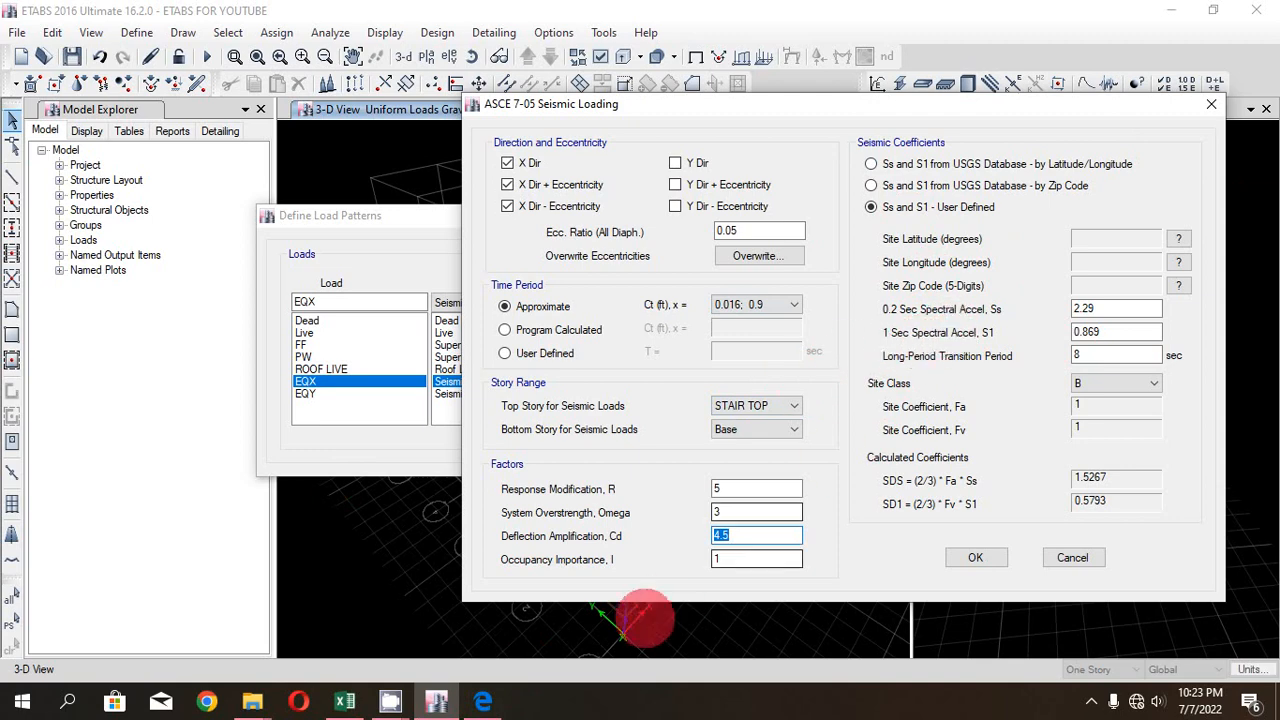
left_click(487, 699)
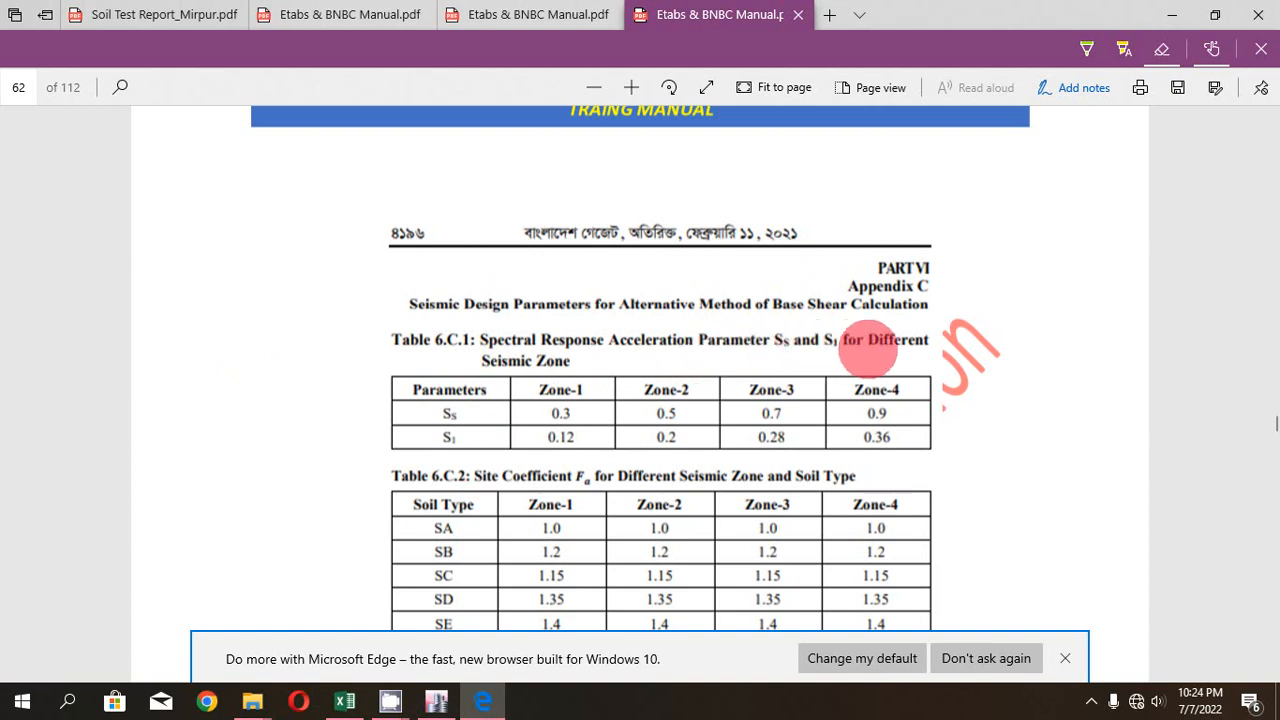
scroll(511, 397, "down", 2)
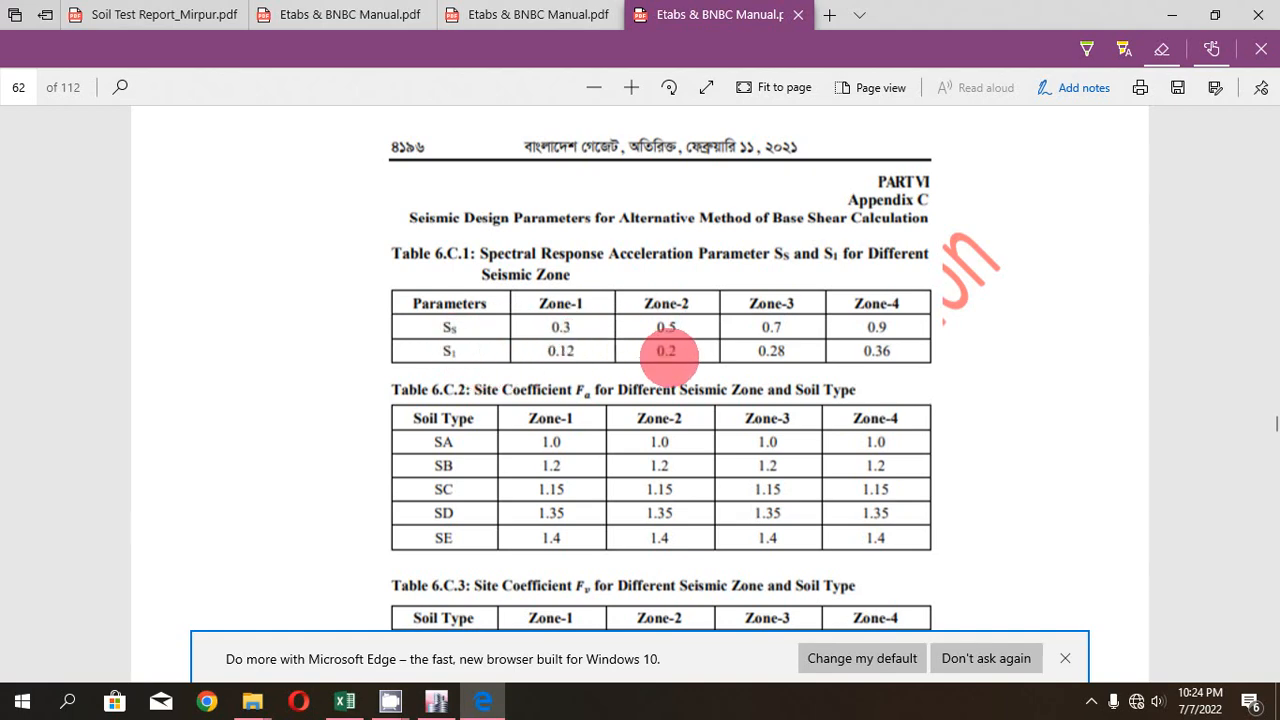
- Return to ETABS and set the spectral acceleration Ss to 0.5, S1 to 0.2 and the long-period transition period to 2 sec
left_click(437, 698)
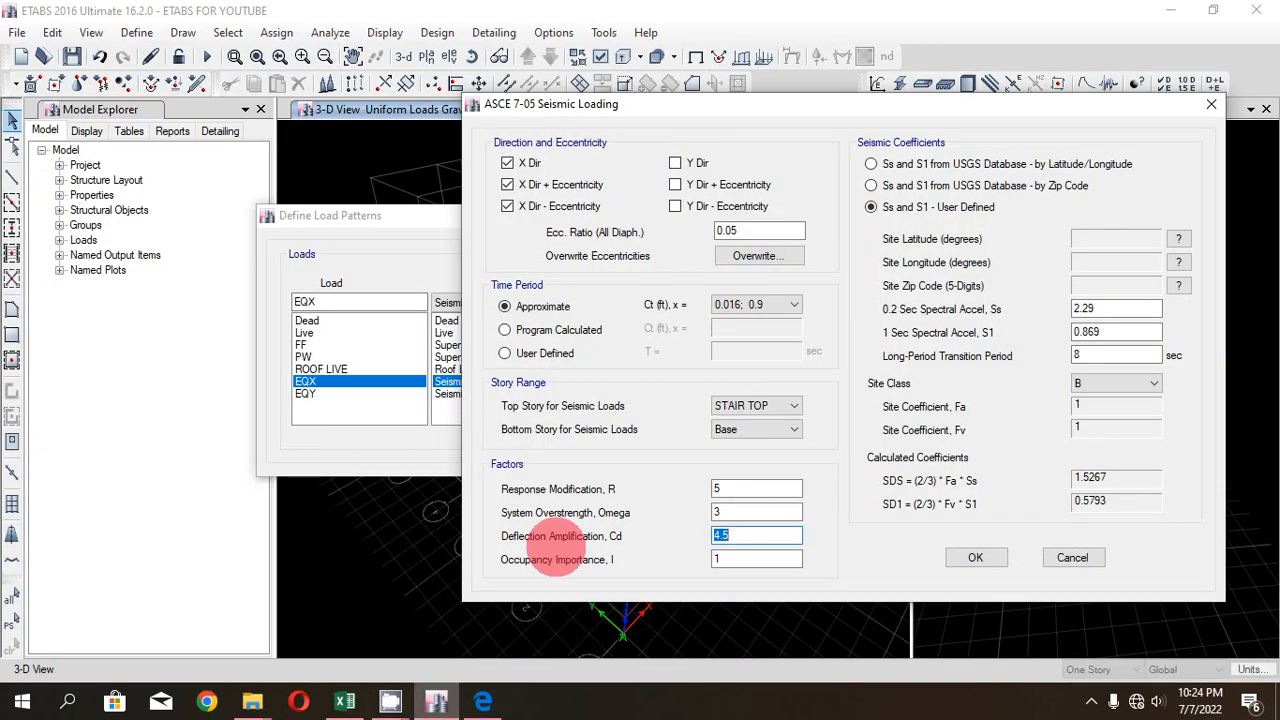
double_click(1085, 310)
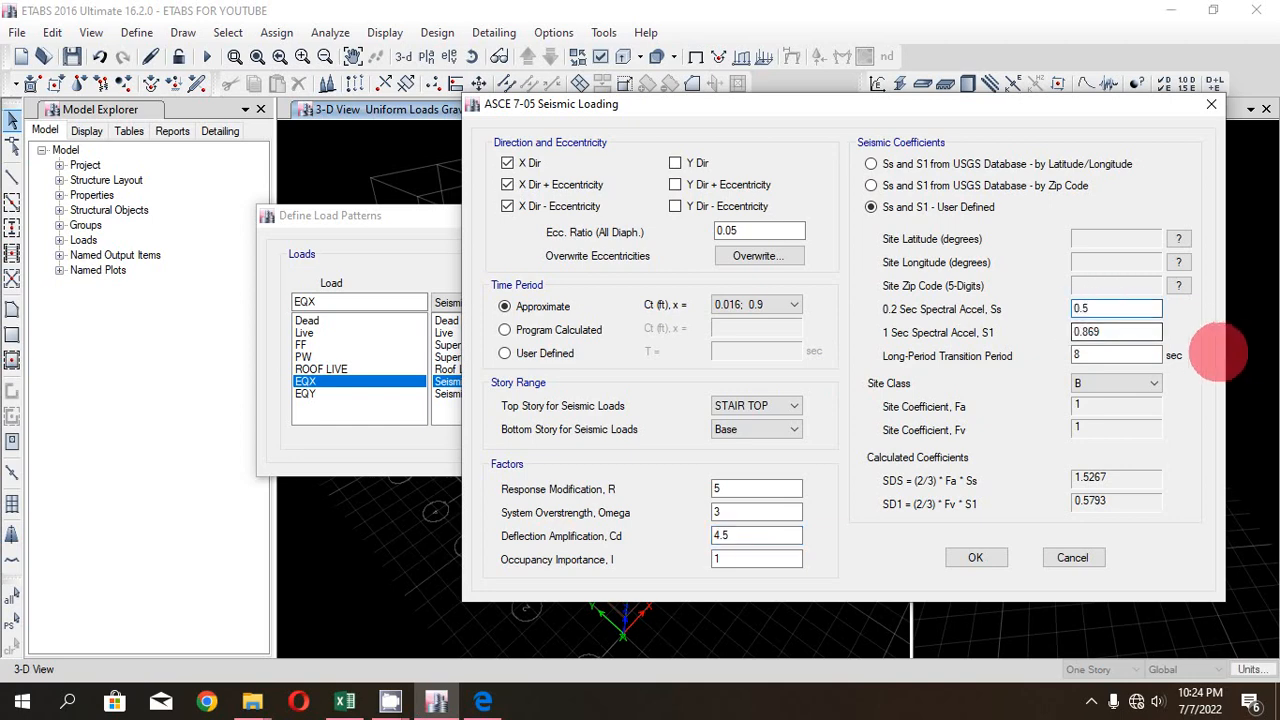
key("Tab")
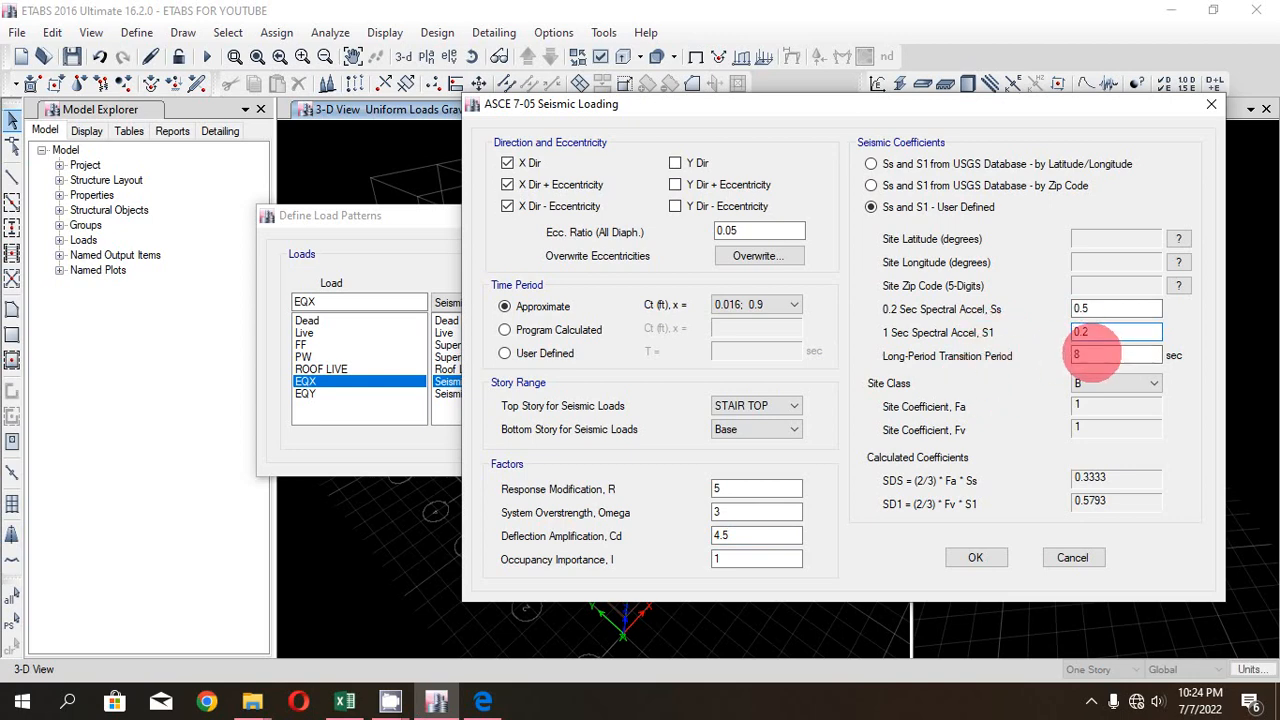
double_click(1095, 354)
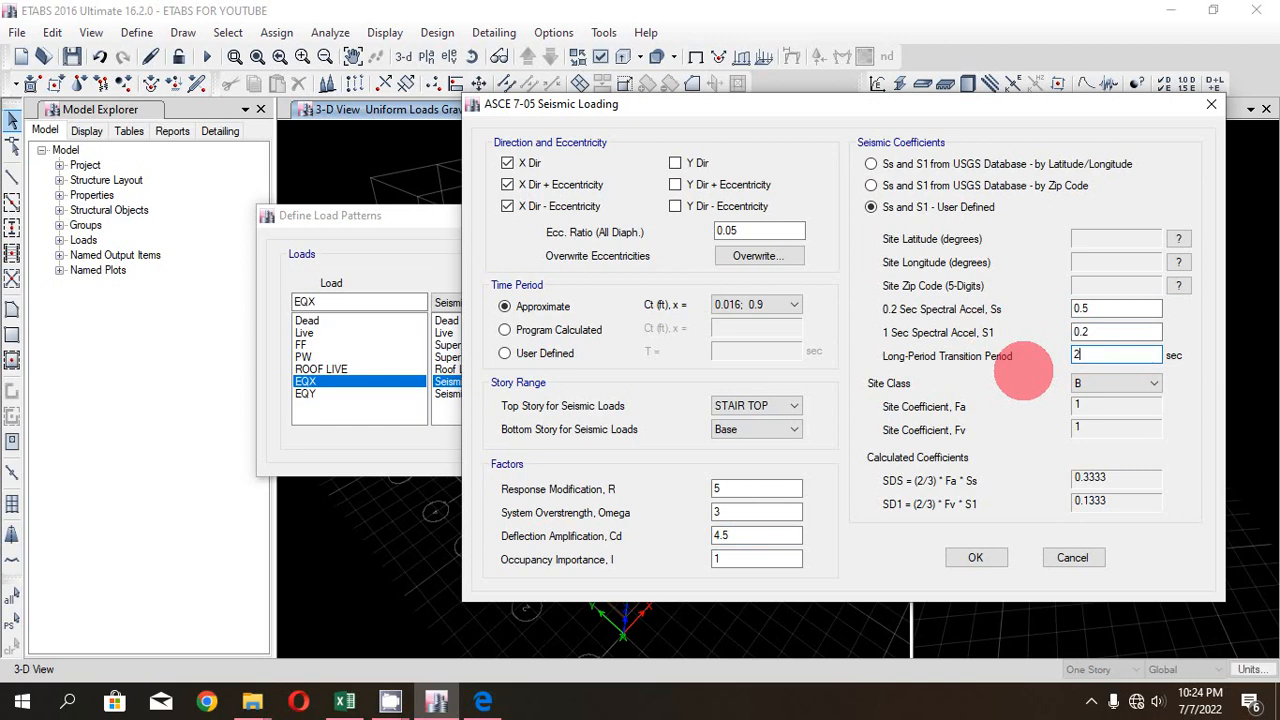
- Set the site class to F and the site coefficient Fa to 1.15, taken from Table 6.C.2 of the manual for soil type SC
left_click(1100, 385)
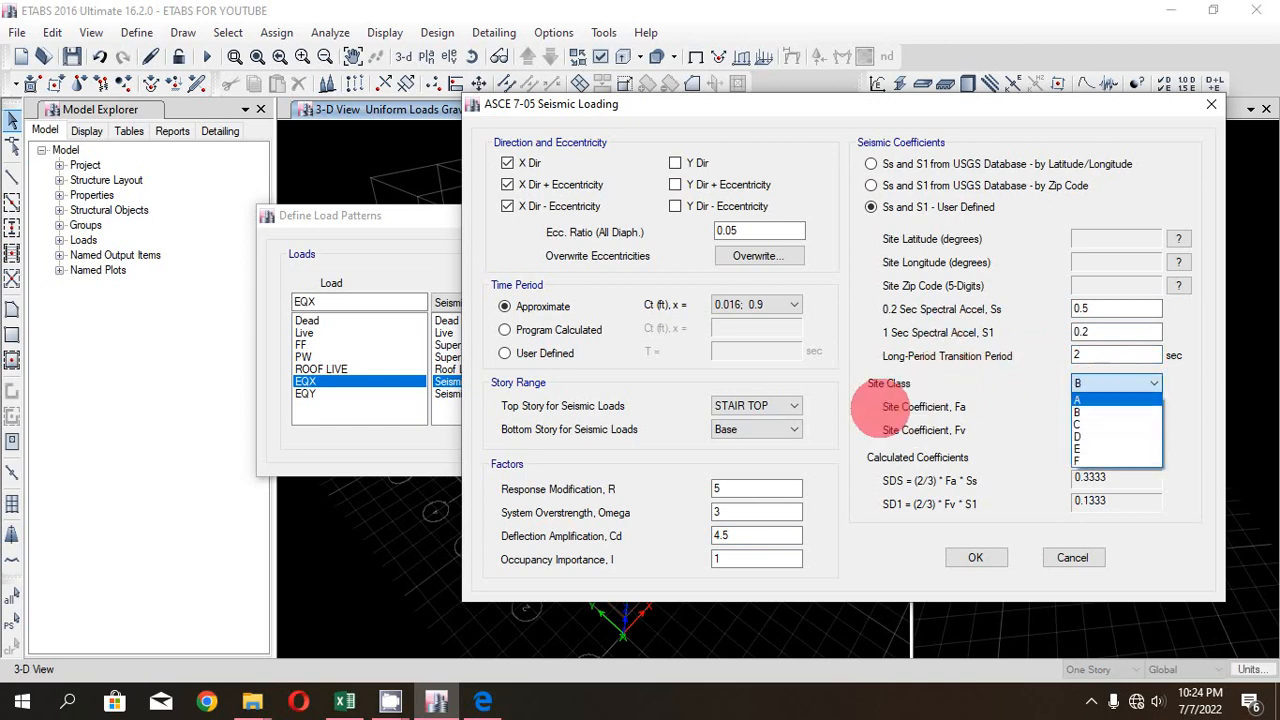
left_click(1078, 461)
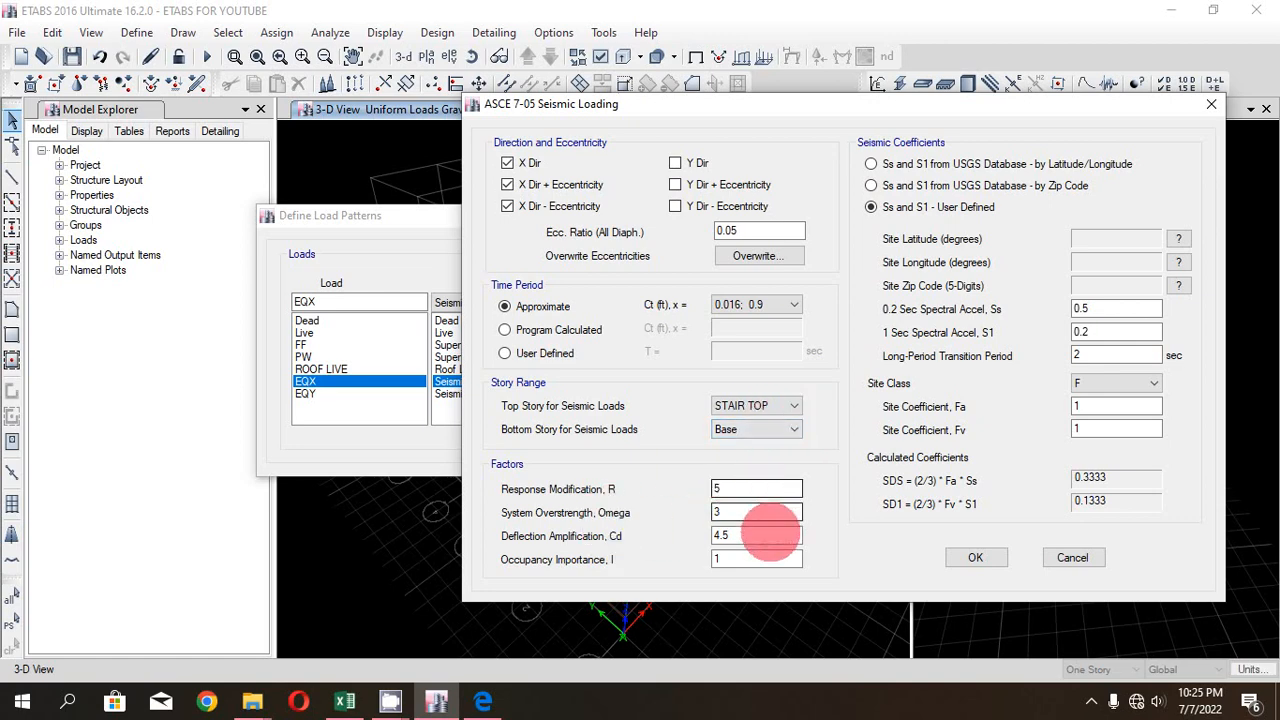
left_click(1103, 406)
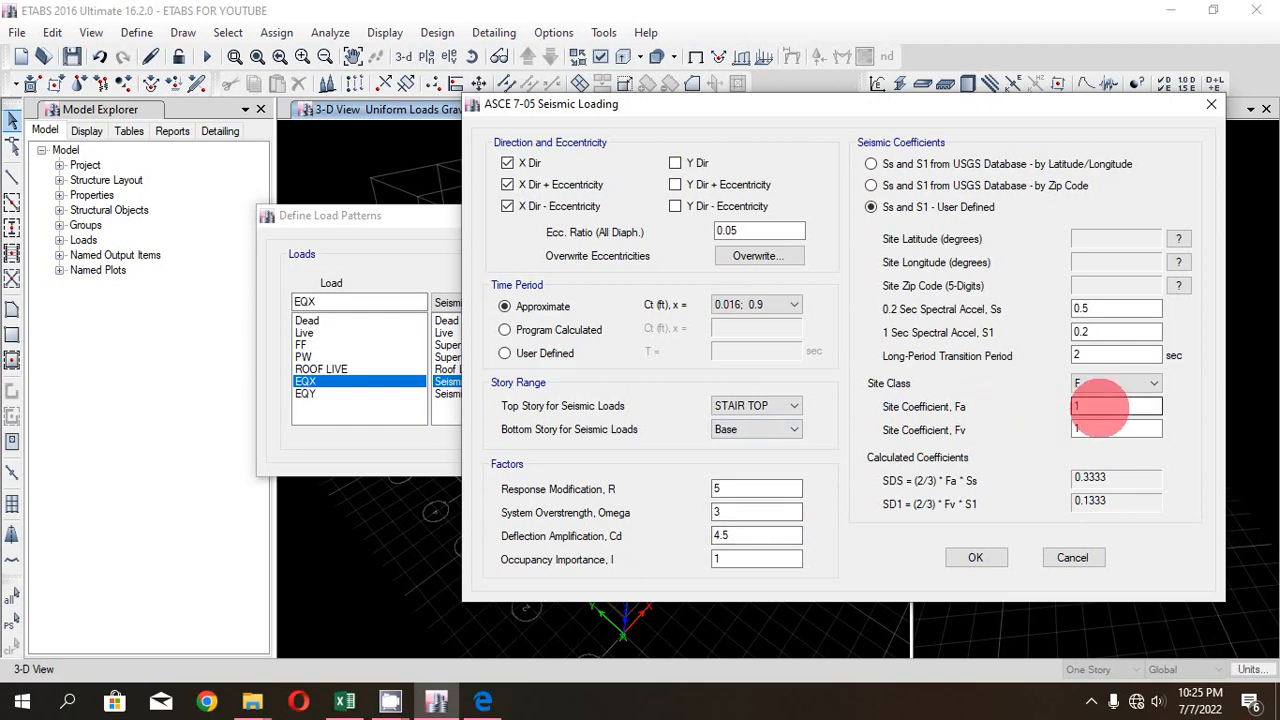
left_click(483, 702)
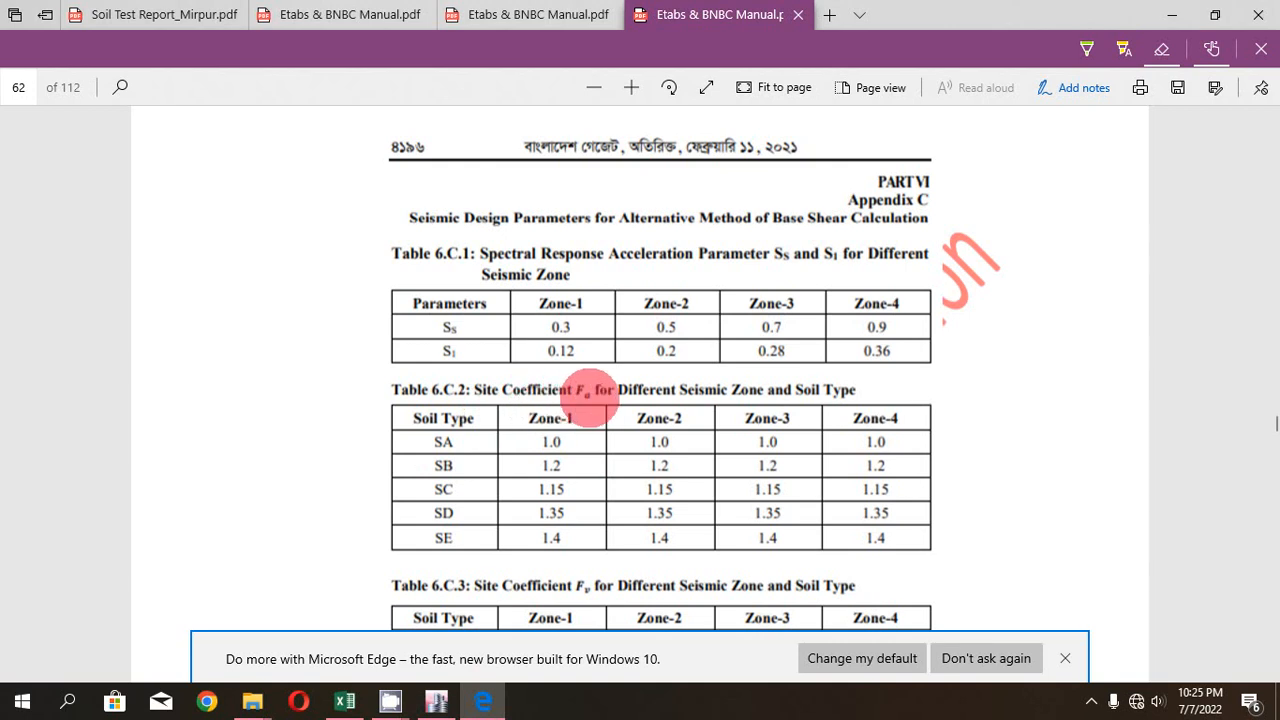
scroll(740, 400, "down", 2)
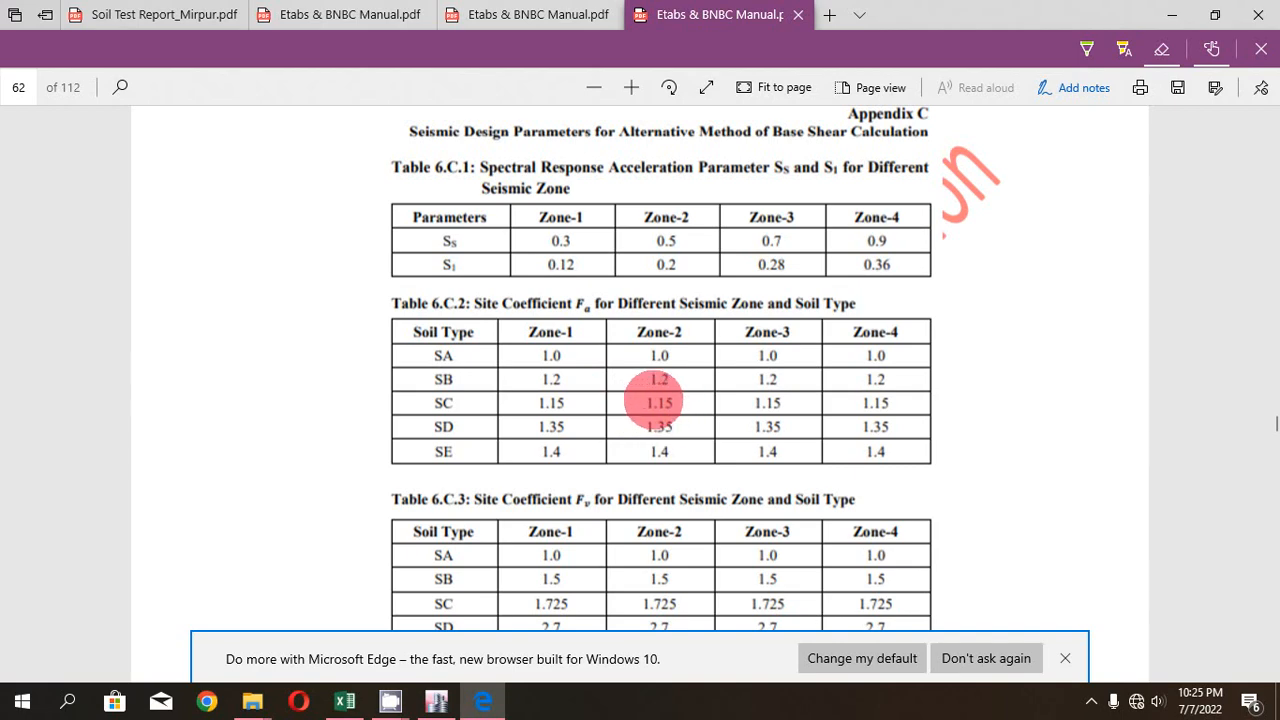
left_click(436, 700)
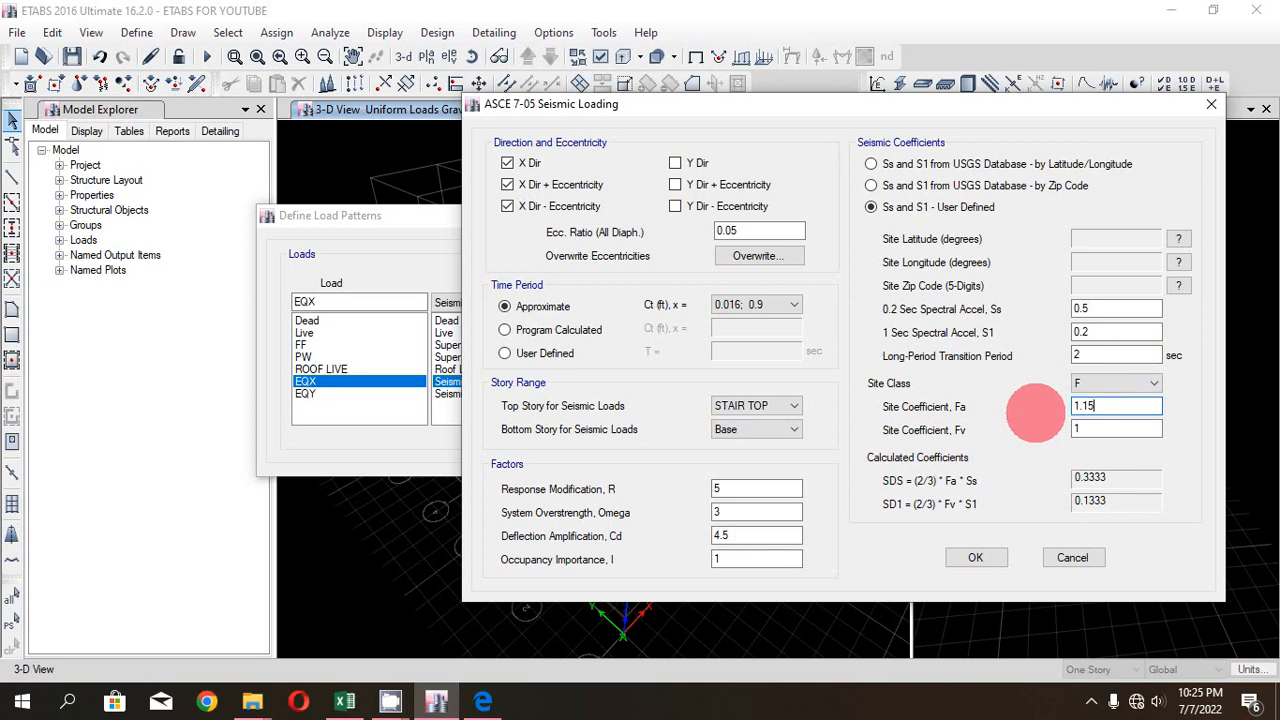
- Look up Table 6.C.3 in the manual, set the site coefficient Fv to 1.725 in ETABS and accept the EQX seismic loading
left_click(485, 702)
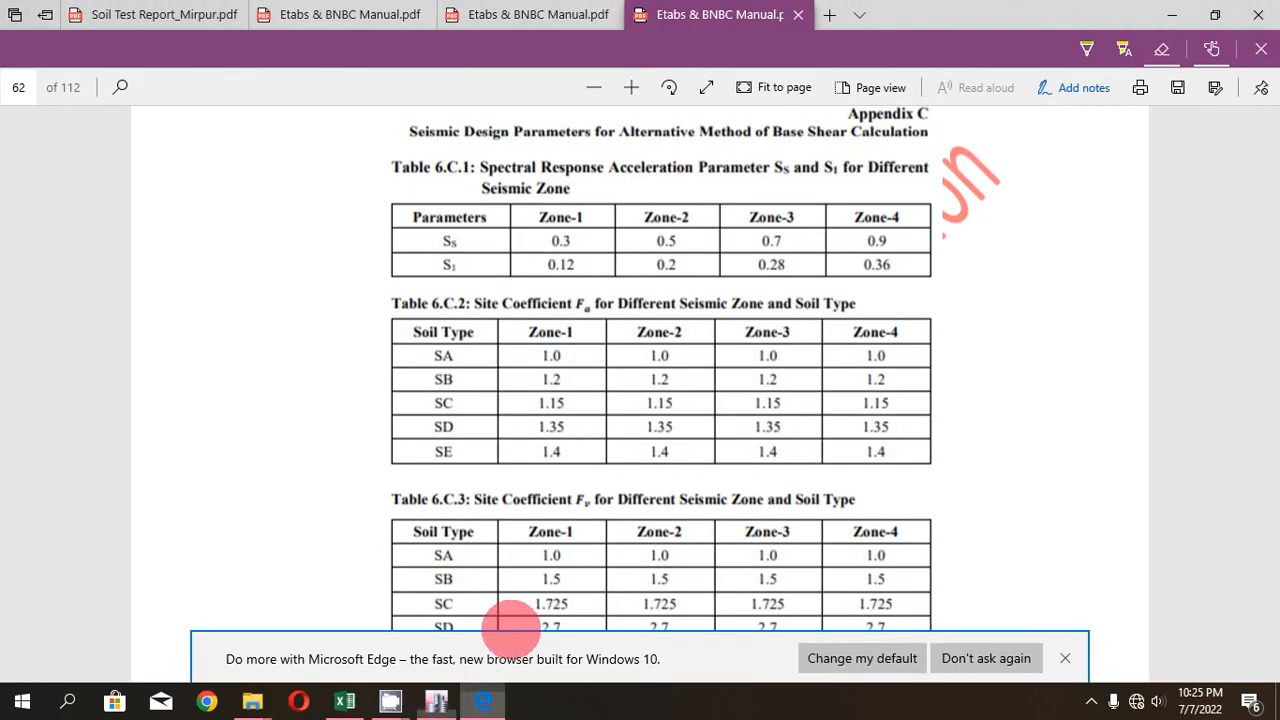
scroll(690, 390, "down", 3)
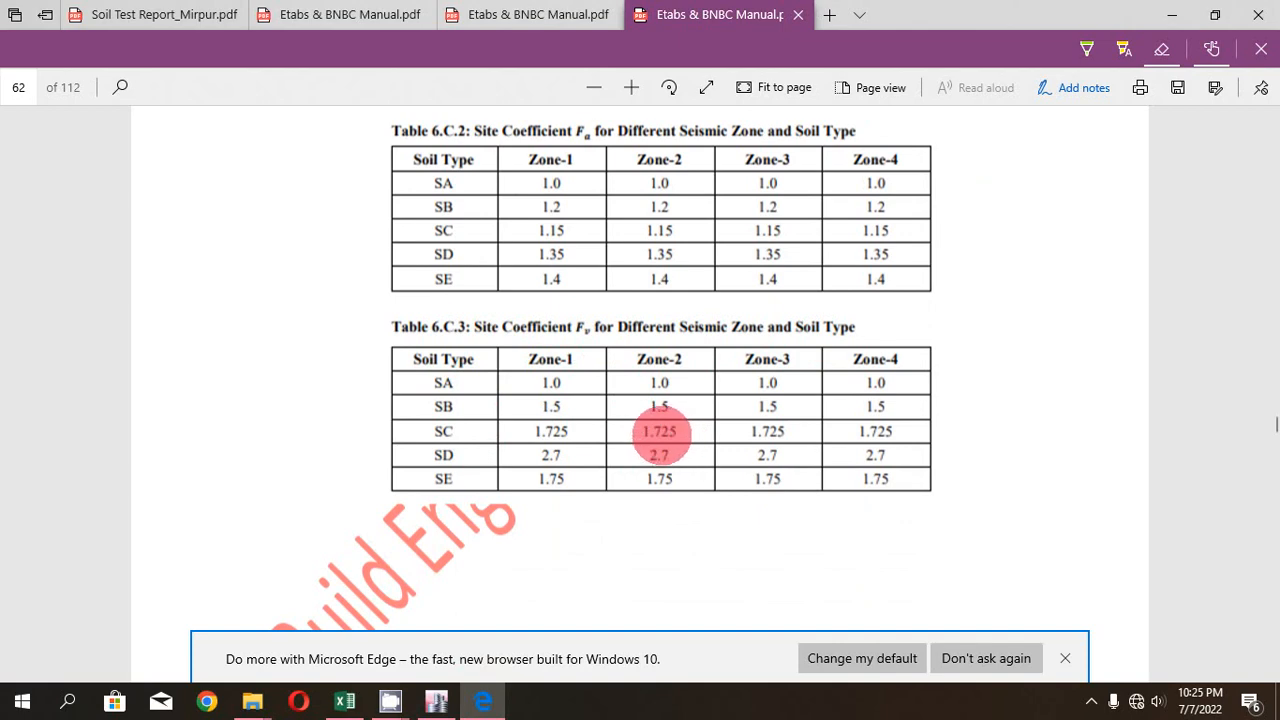
left_click(436, 701)
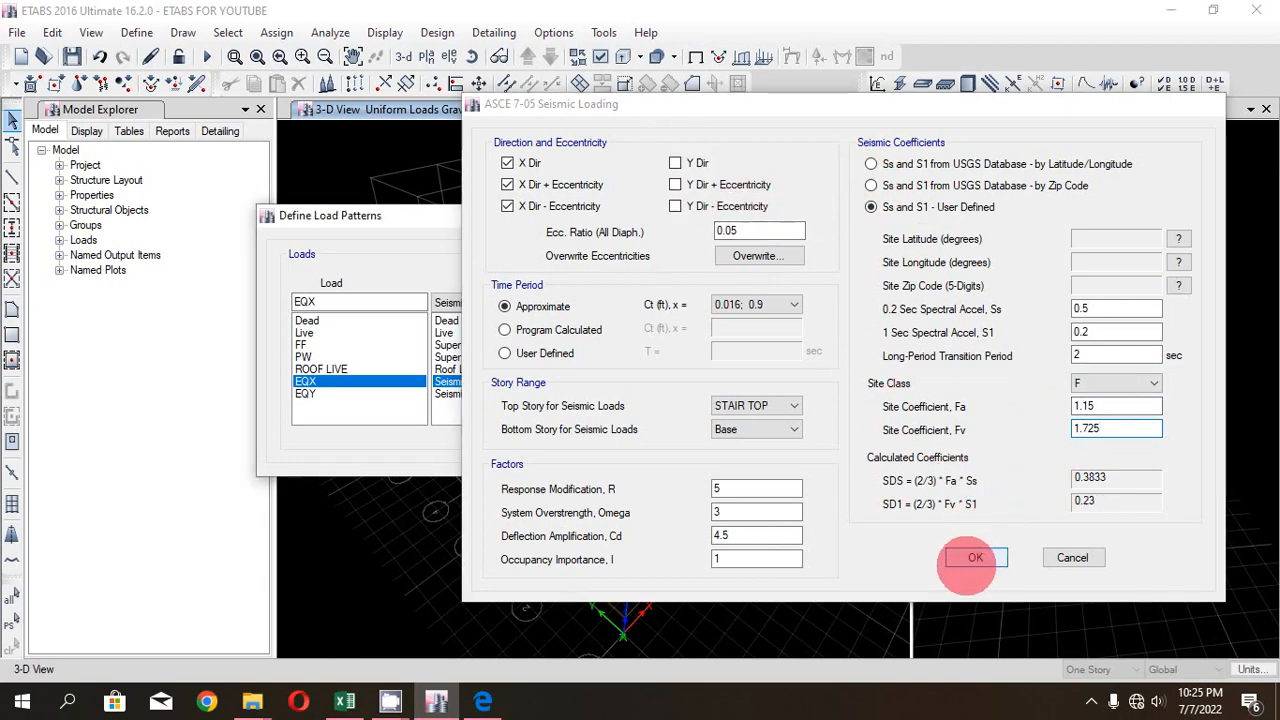
left_click(975, 557)
- For the EQY load pattern's seismic loading, turn off all X directions and use the approximate time period with Ct 0.016; 0.9
left_click(305, 393)
left_click(907, 340)
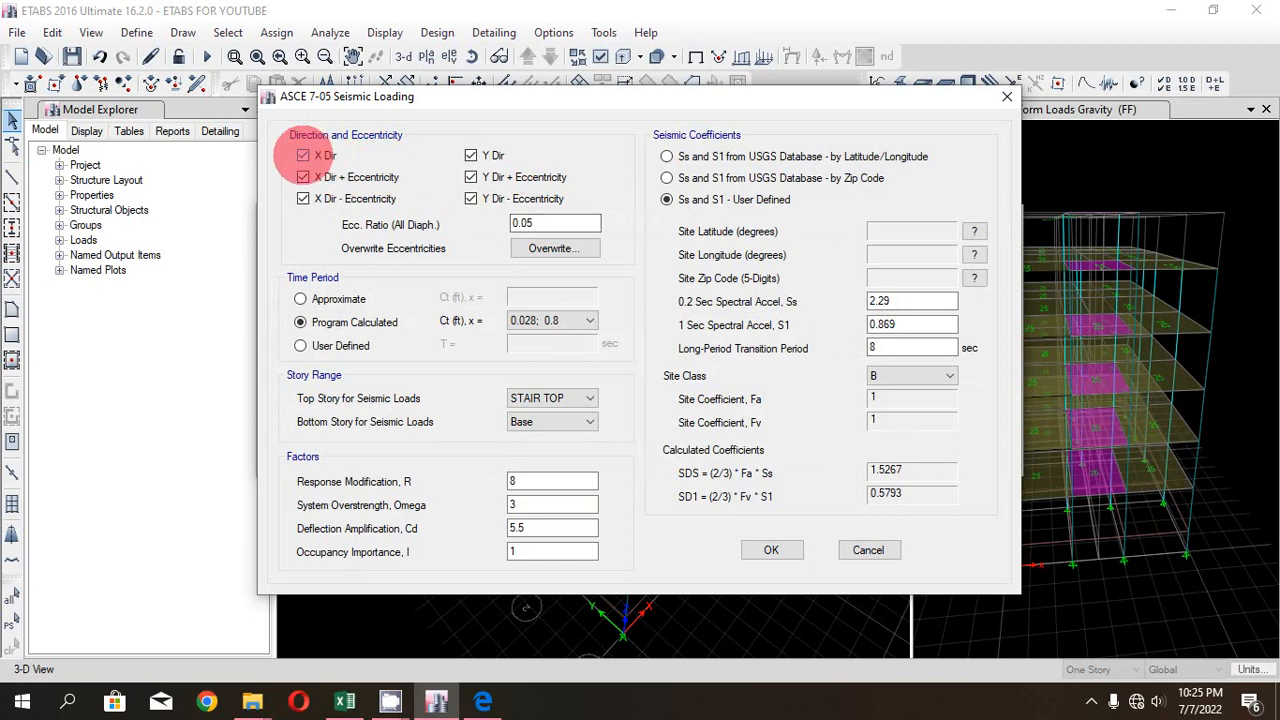
left_click(303, 198)
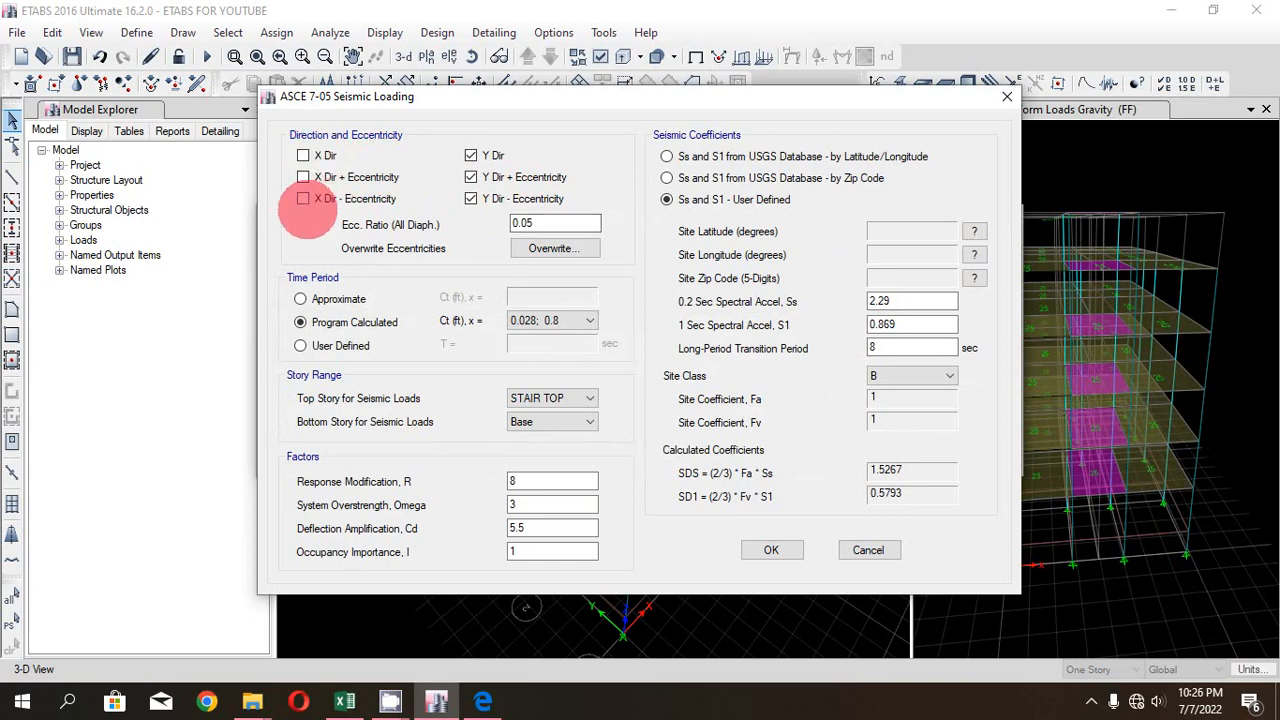
left_click(300, 299)
left_click(550, 297)
left_click(540, 323)
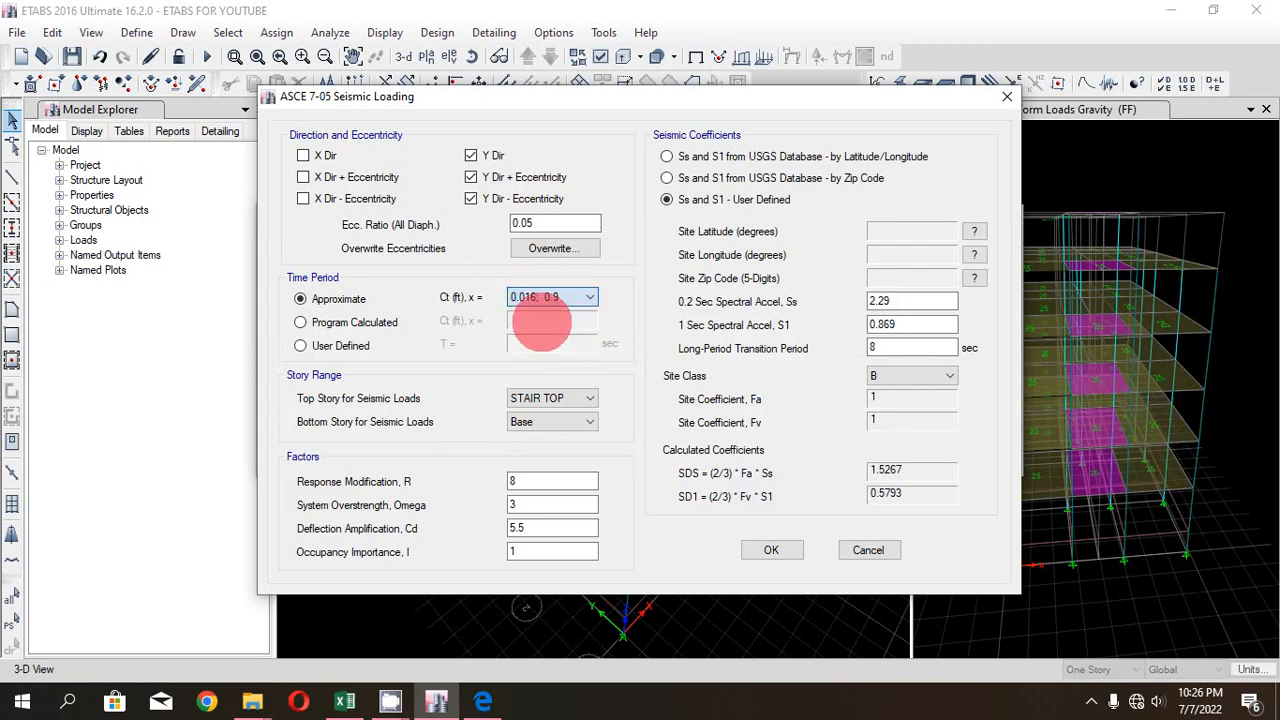
- Set EQY's response modification R to 5 and deflection amplification Cd to 4.5
left_click_drag(522, 481, 449, 503)
left_click(557, 500)
left_click_drag(529, 527, 428, 536)
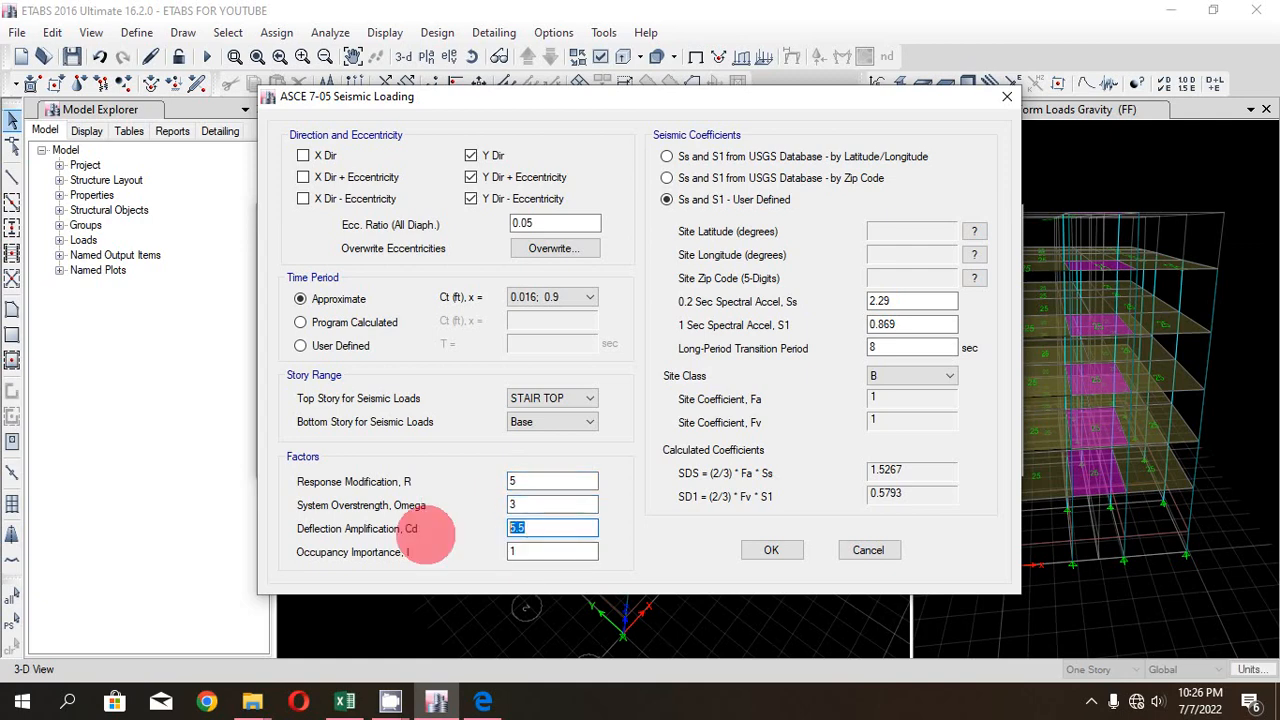
type("4.5")
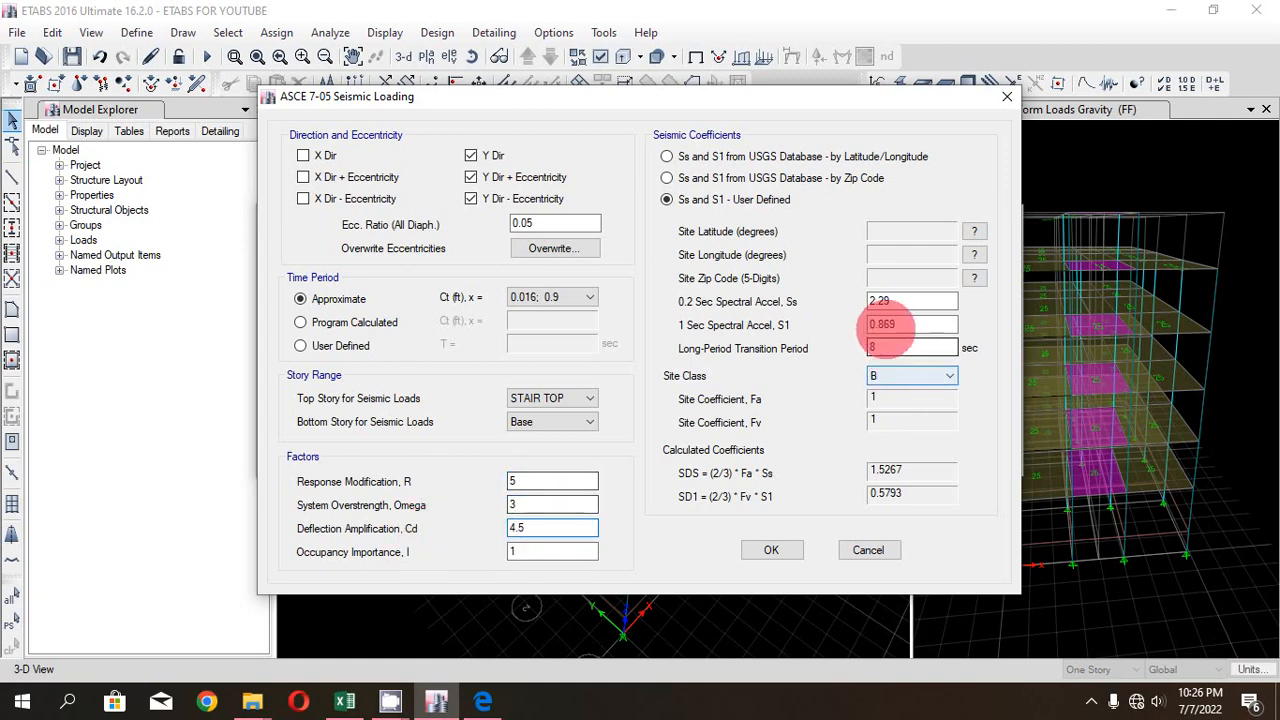
- Set EQY's spectral acceleration Ss to 0.5, S1 to 0.2 and the long-period transition period to 2 sec
left_click_drag(886, 301, 812, 302)
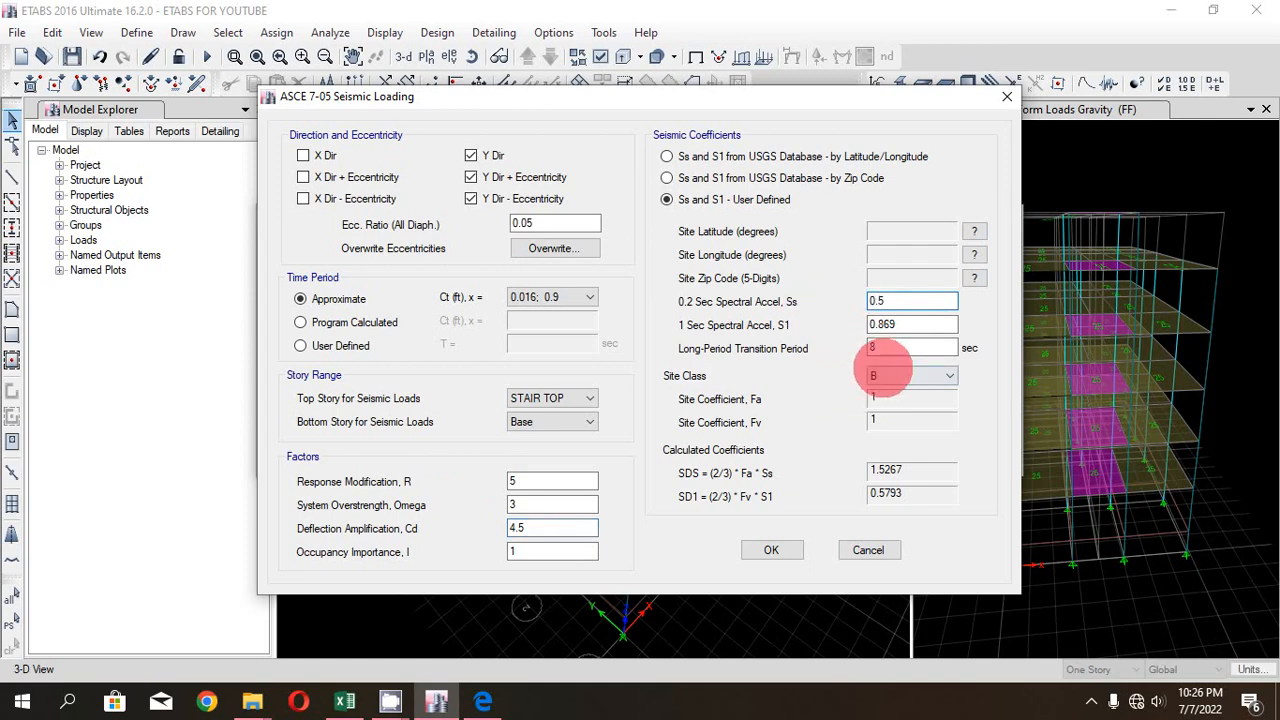
left_click_drag(912, 324, 728, 325)
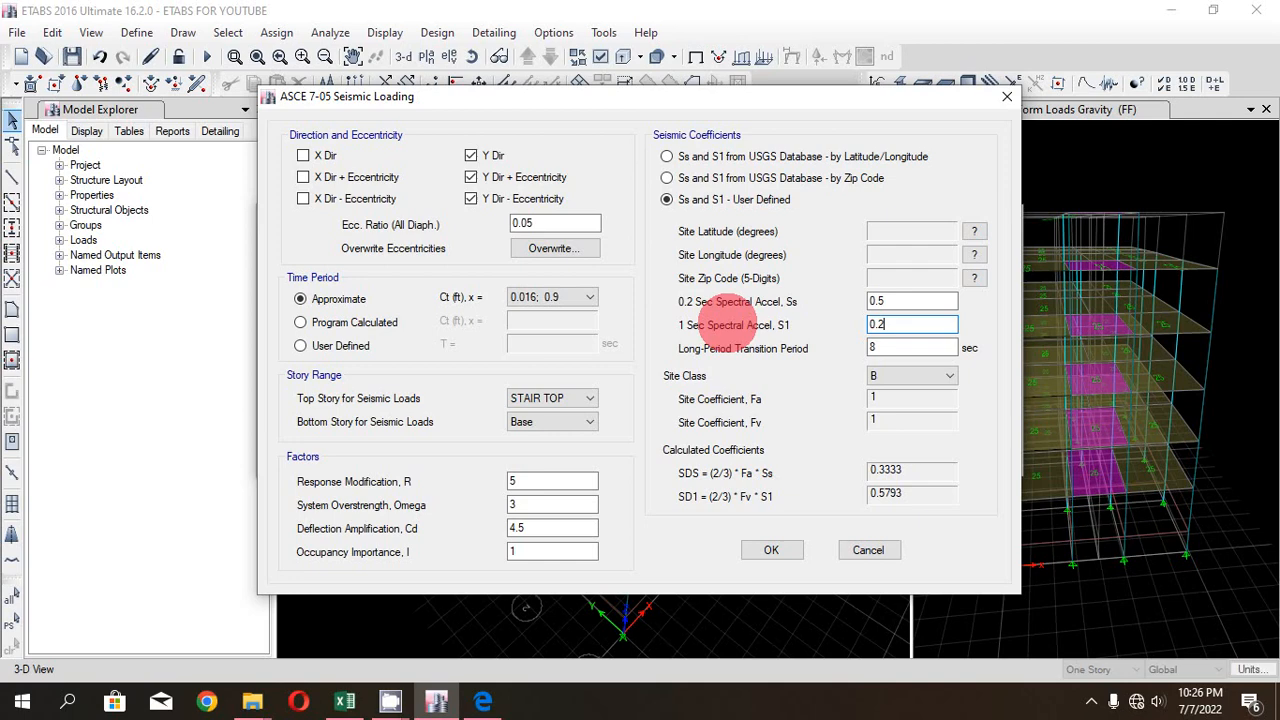
left_click_drag(886, 346, 712, 347)
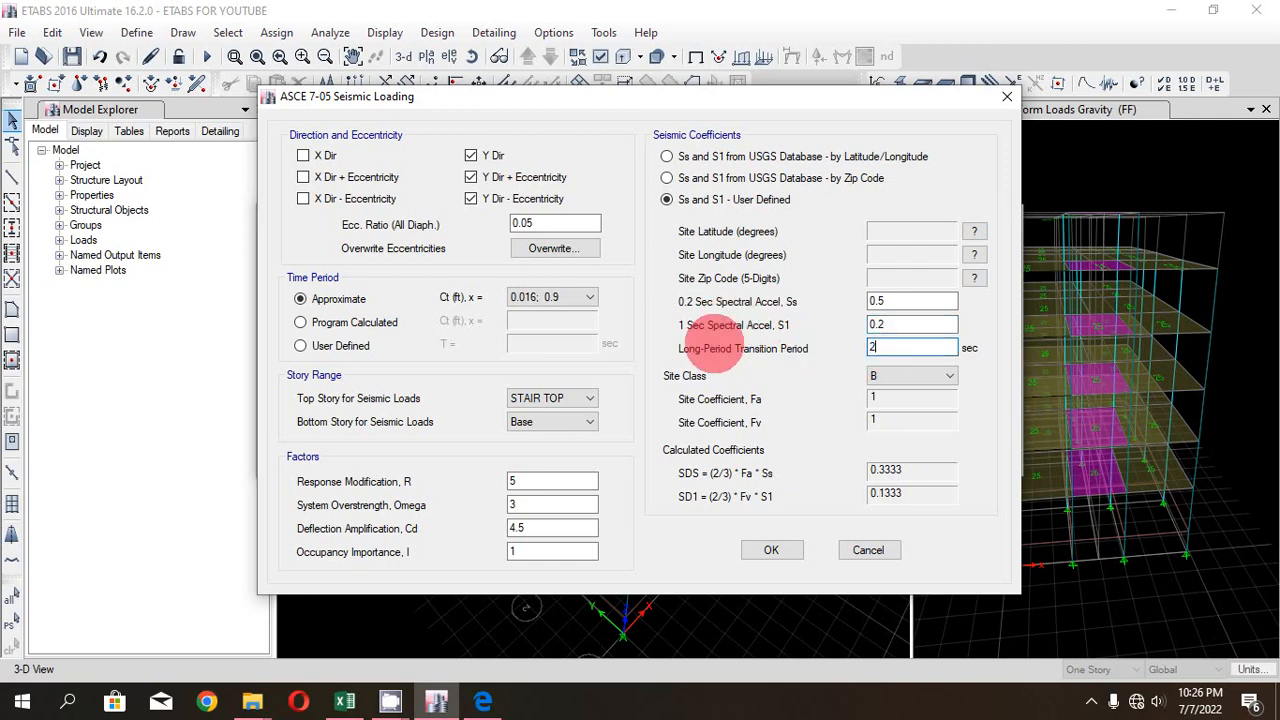
type("2")
- Set the site class to F with site coefficients Fa 1.15 and Fv 1.725, and accept the EQY seismic loading
left_click(940, 376)
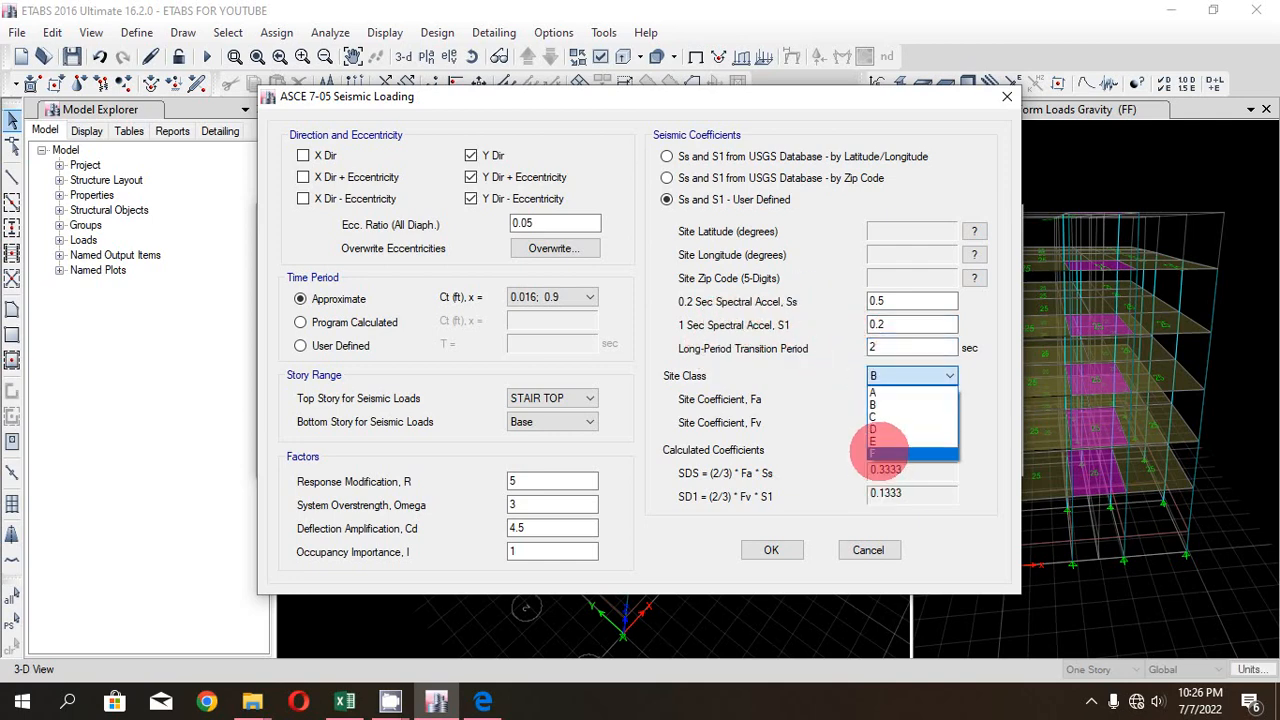
left_click(880, 454)
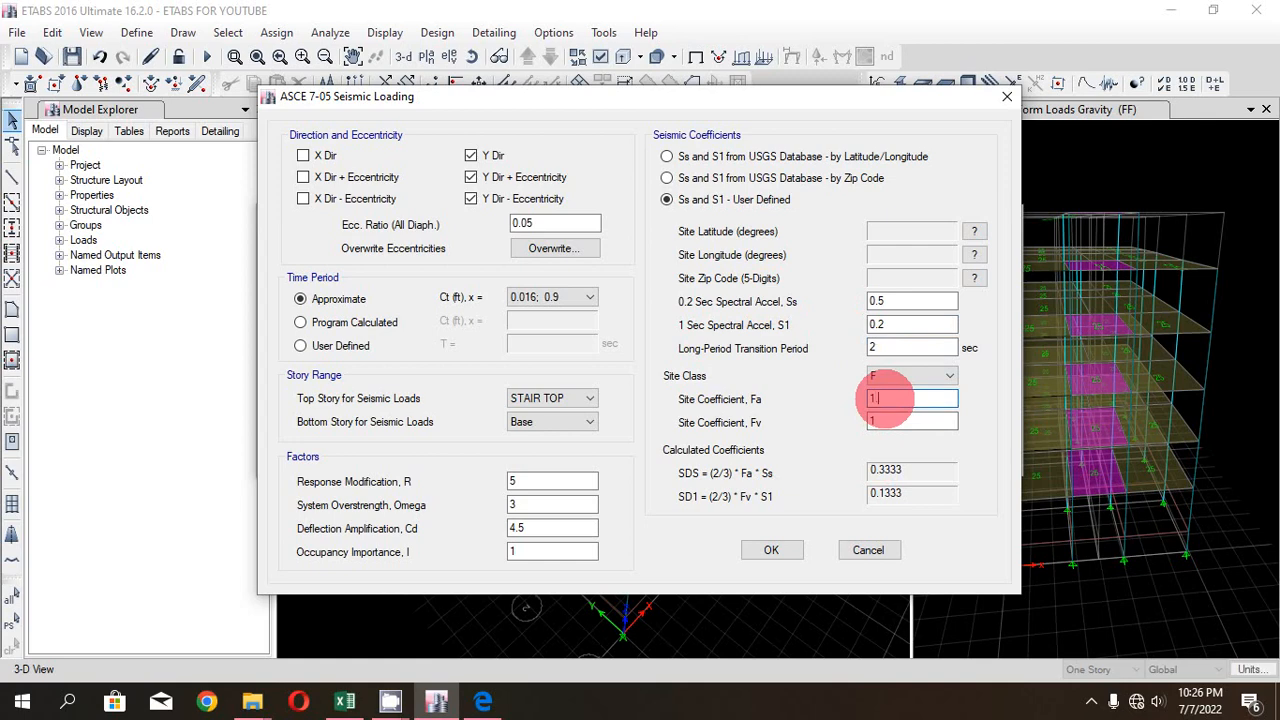
left_click(890, 424)
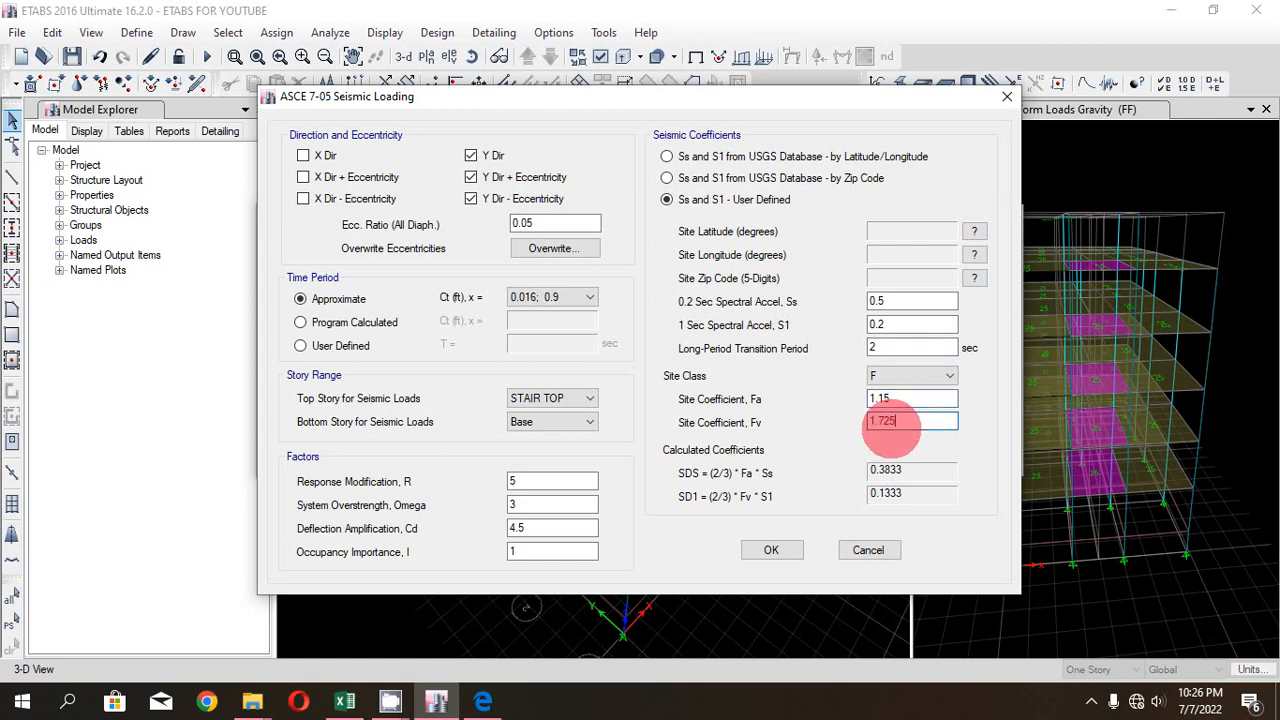
left_click(767, 549)
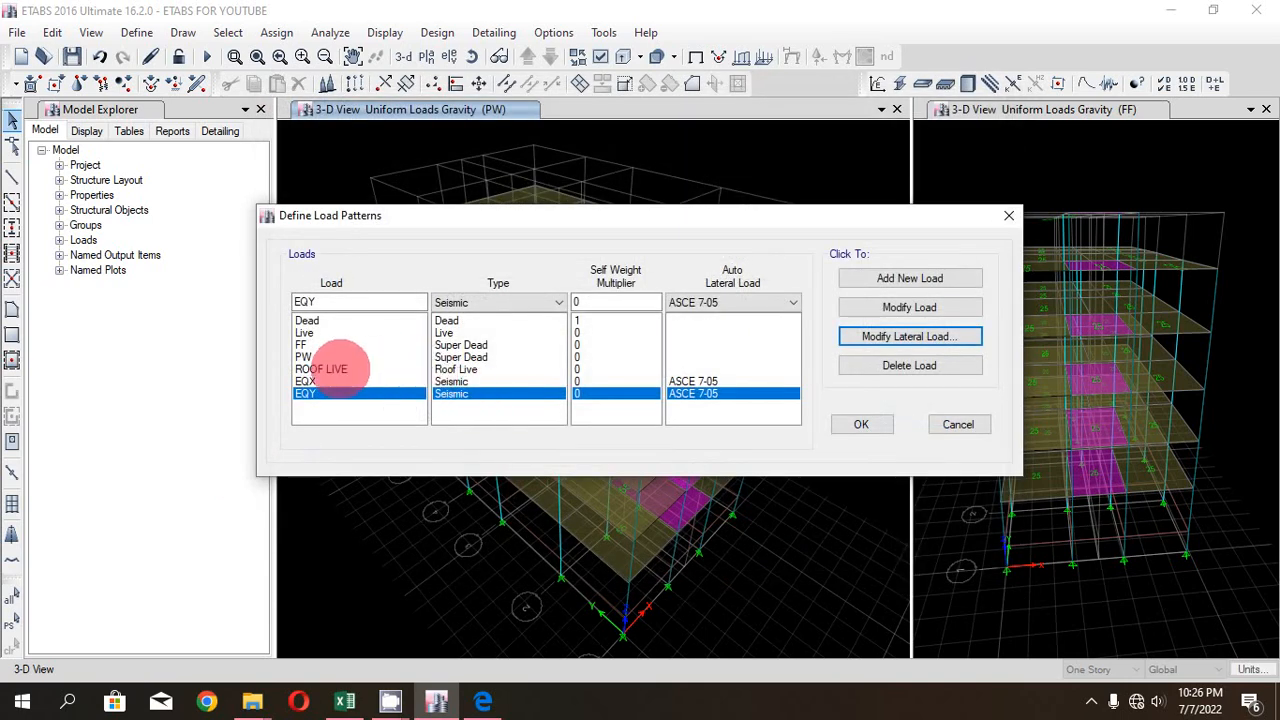
- Recheck the seismic loading settings of EQX and EQY, and accept the load pattern definitions
left_click(332, 381)
left_click(908, 336)
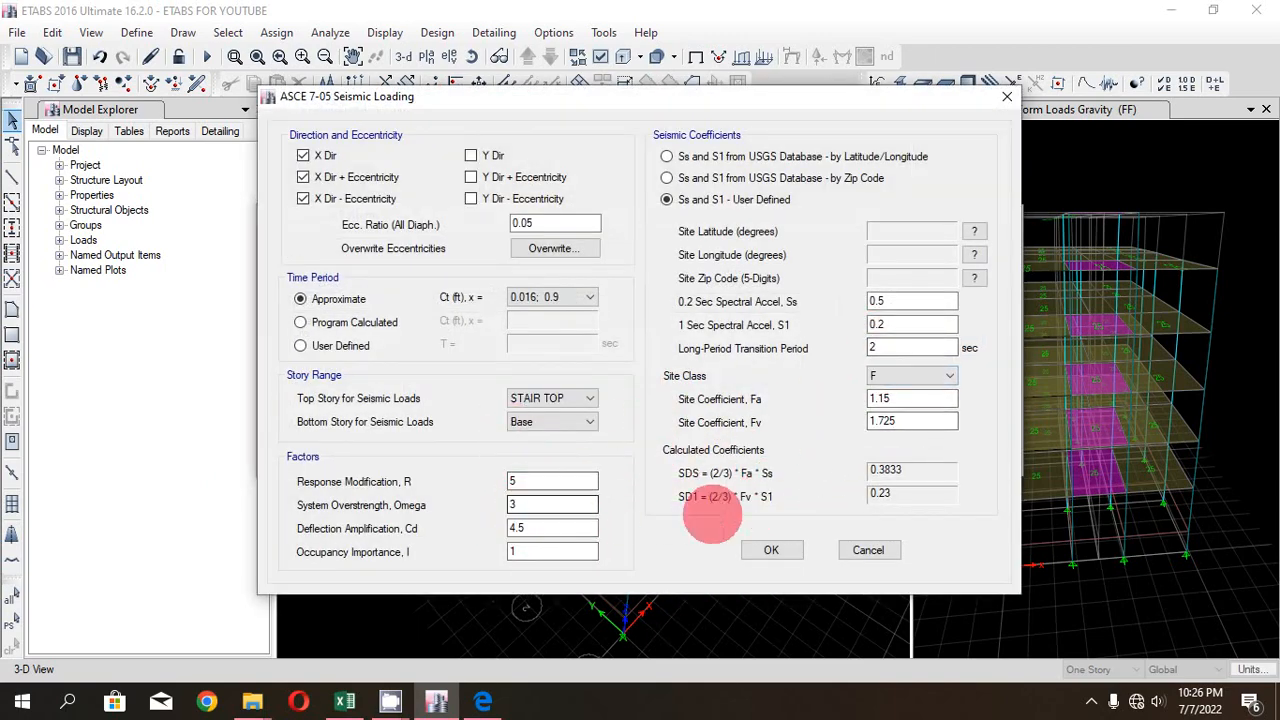
left_click(778, 549)
left_click(305, 393)
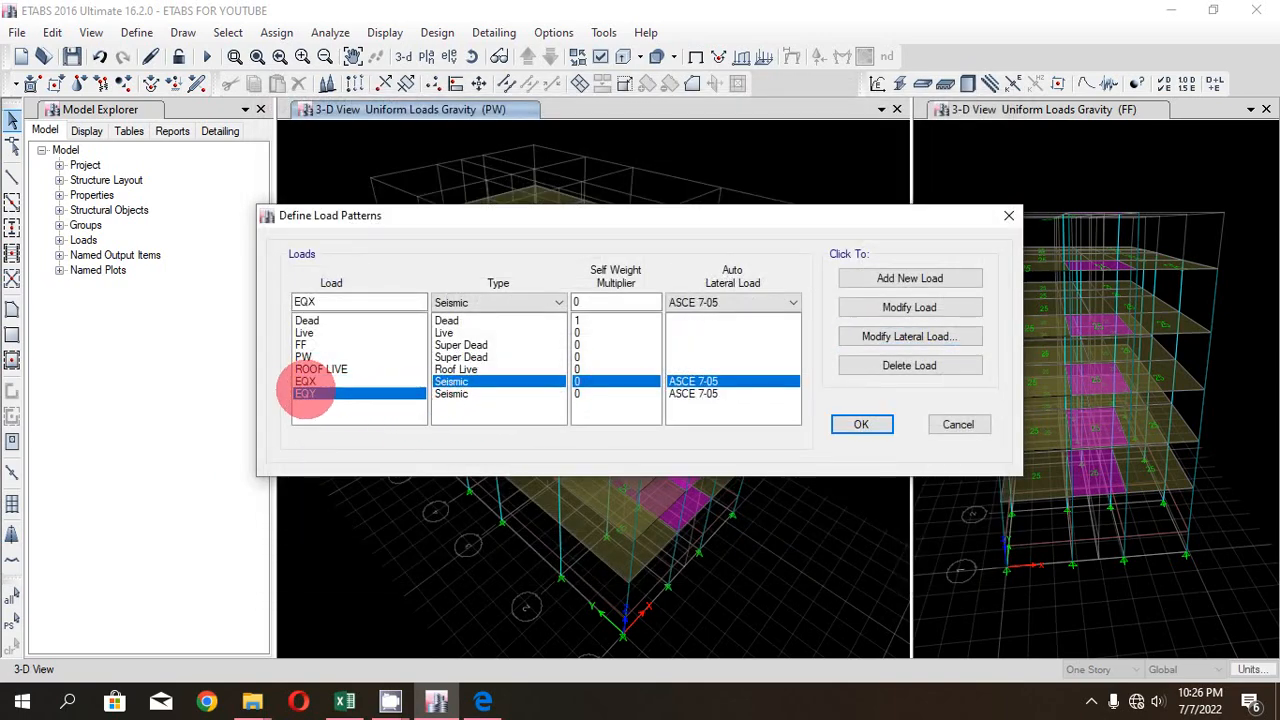
left_click(851, 337)
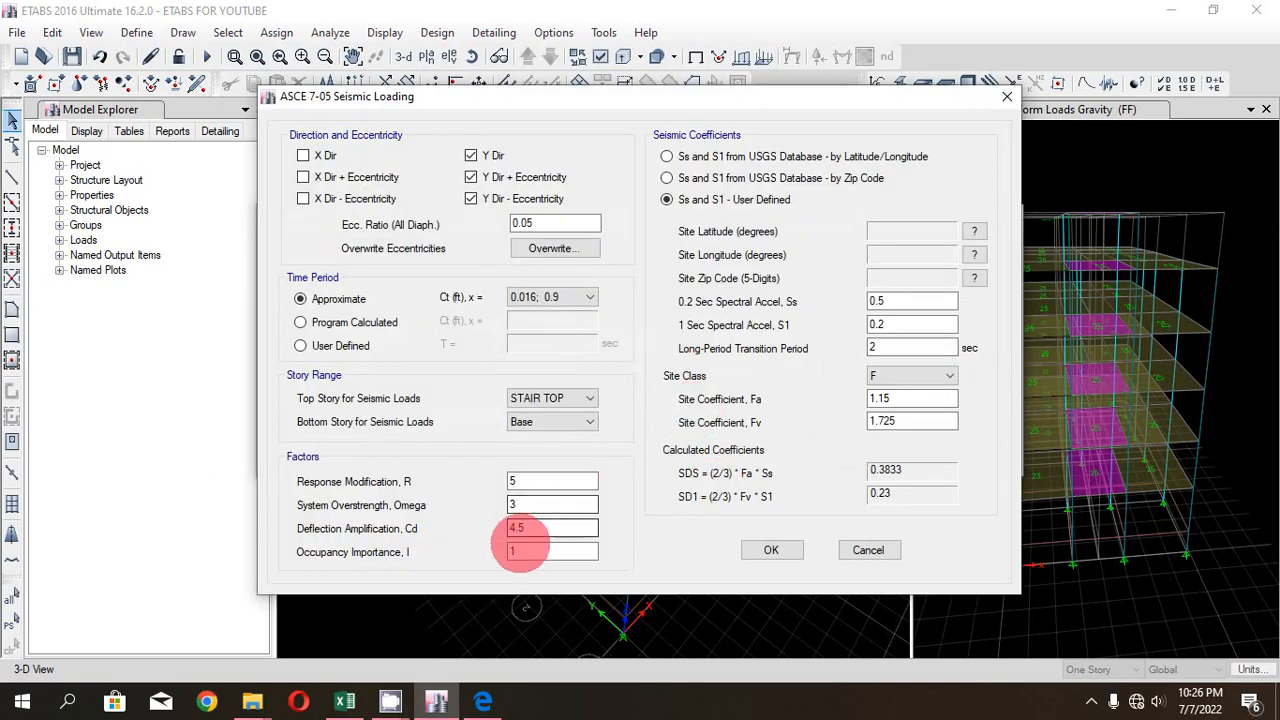
left_click(771, 549)
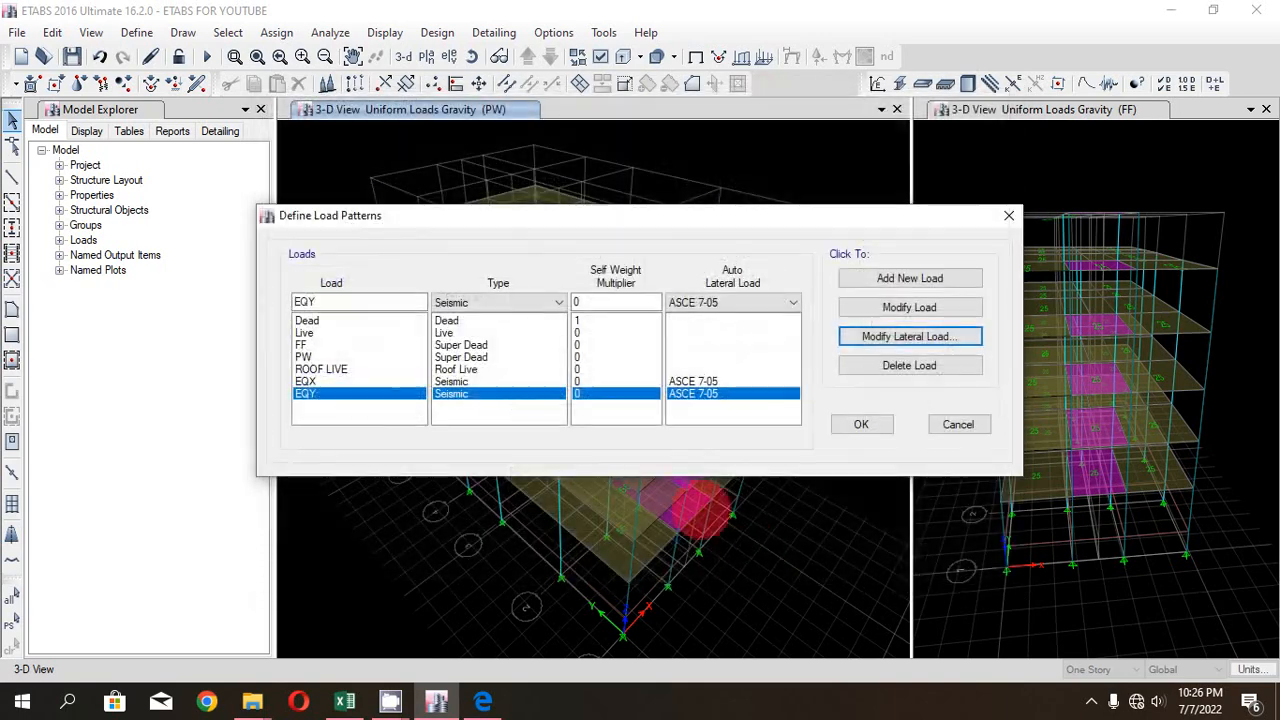
left_click(861, 424)
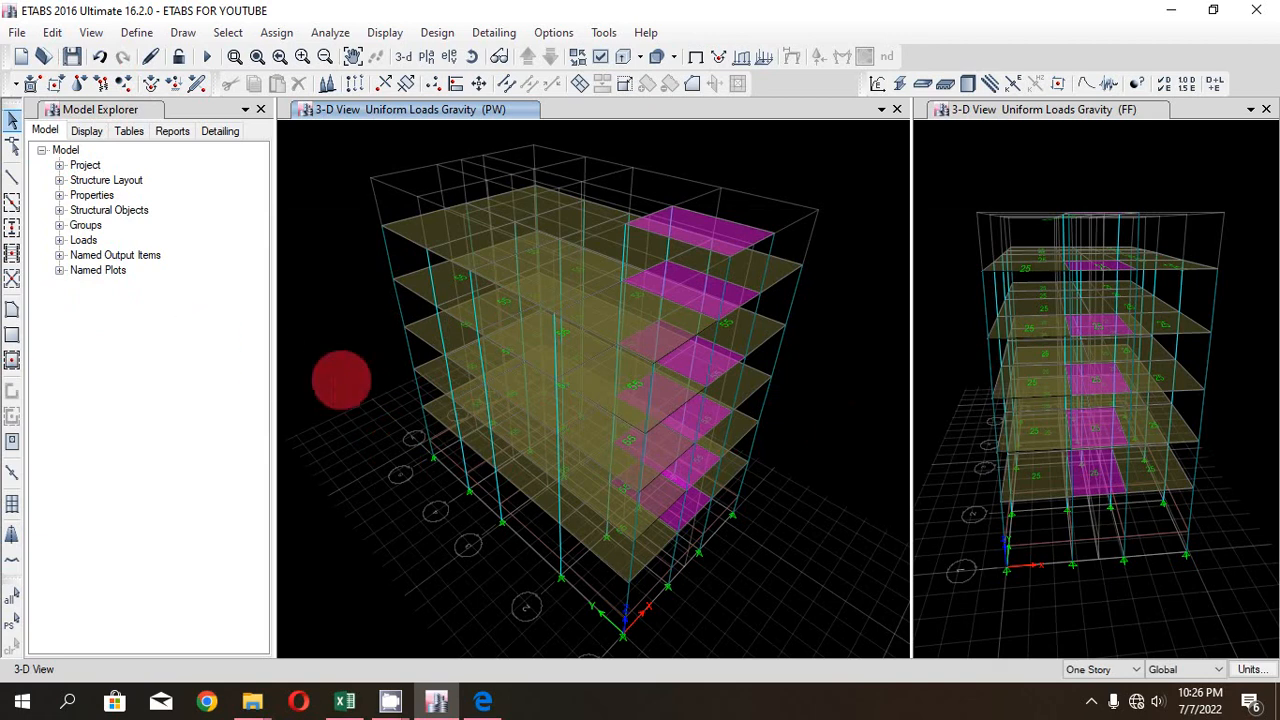
- Show the plan view of the 5TH /ROOF story in place of the 3-D view of the PW loads
left_click(427, 57)
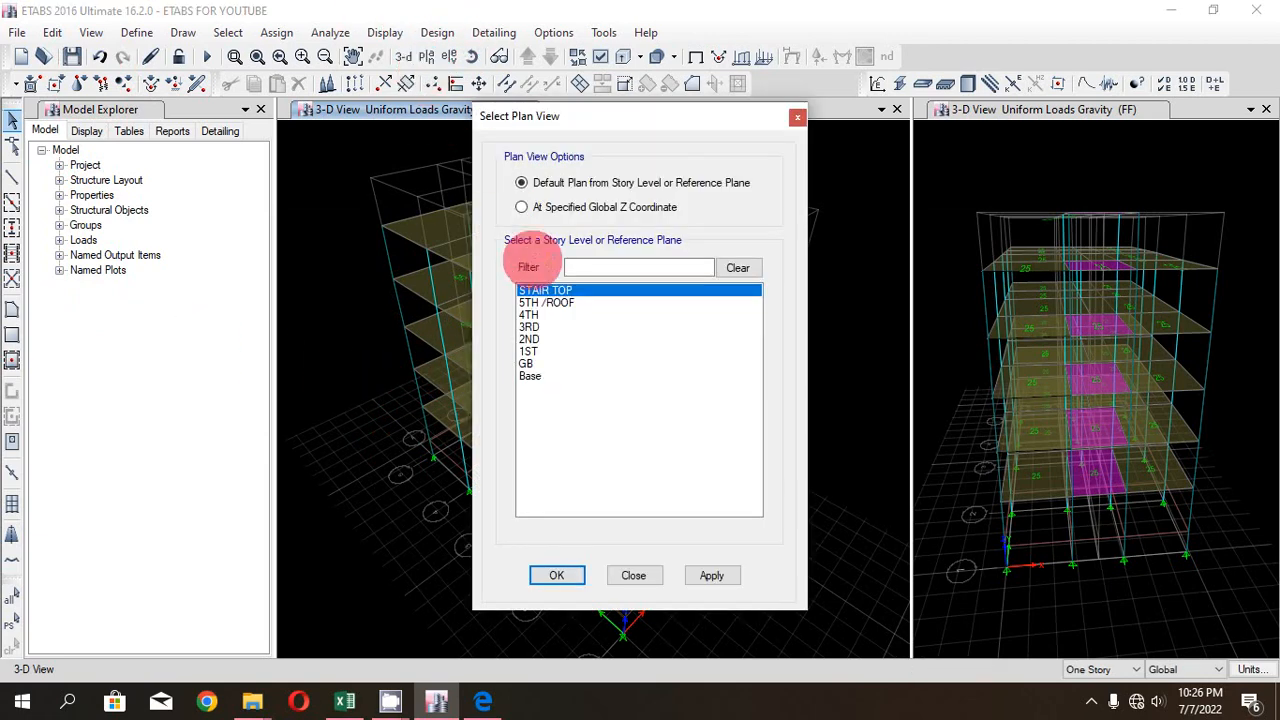
left_click(545, 302)
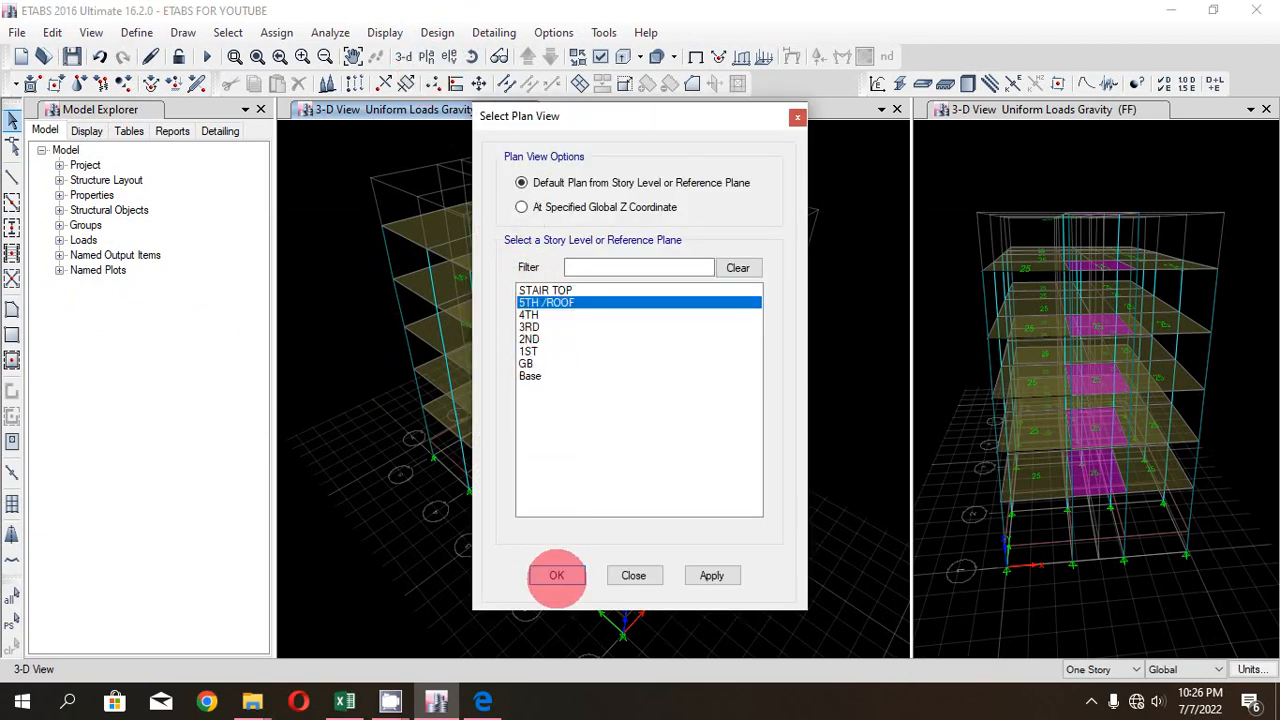
left_click(556, 575)
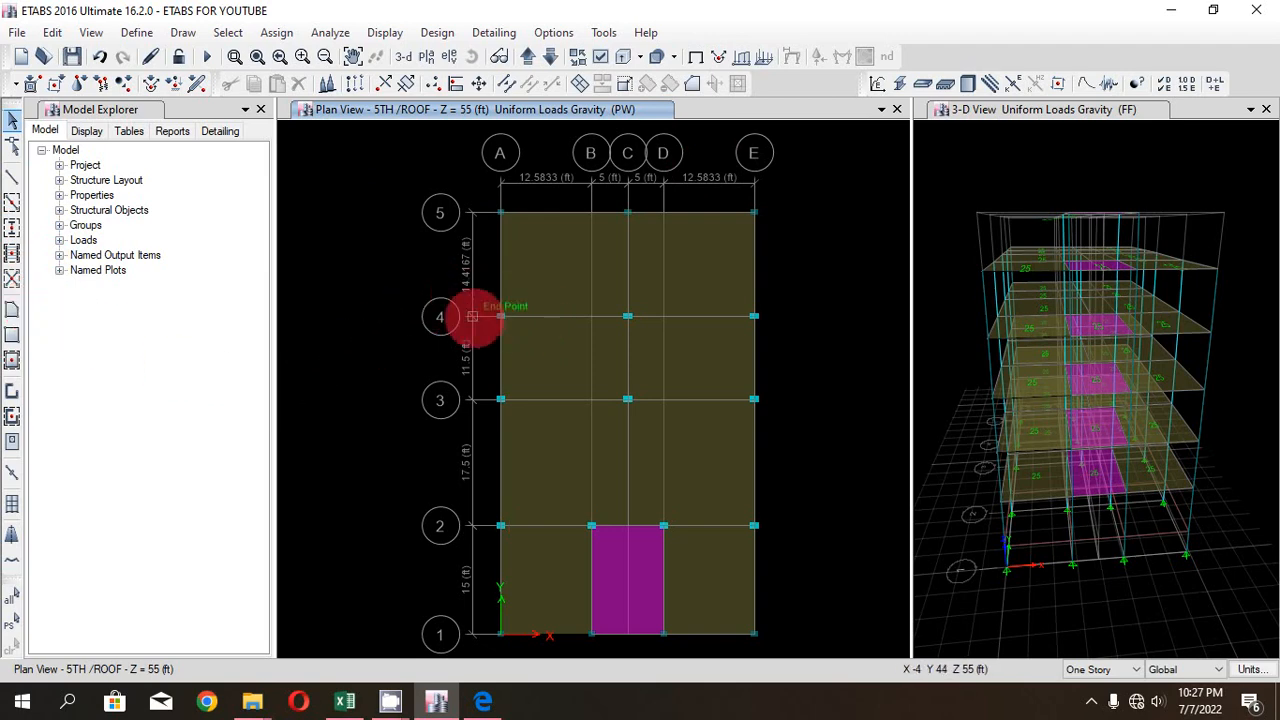
scroll(660, 323, "down", 2)
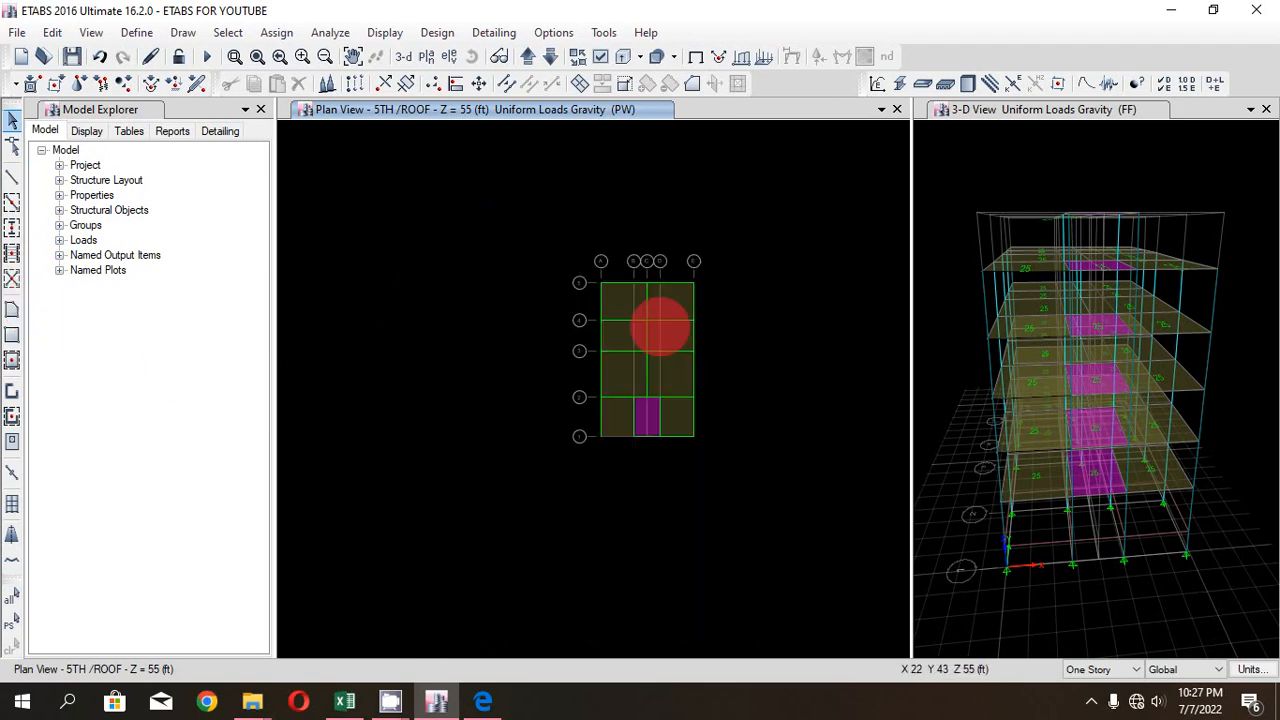
scroll(544, 314, "up", 2)
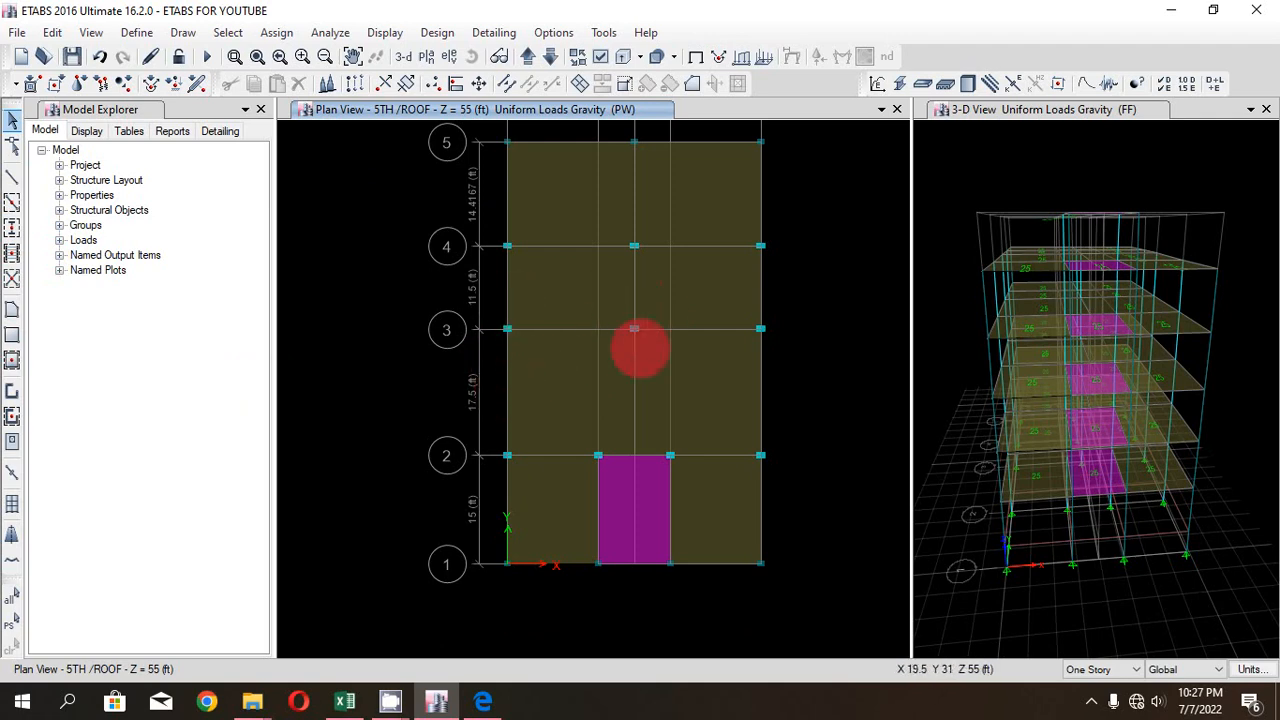
scroll(509, 371, "down", 2)
scroll(560, 343, "up", 2)
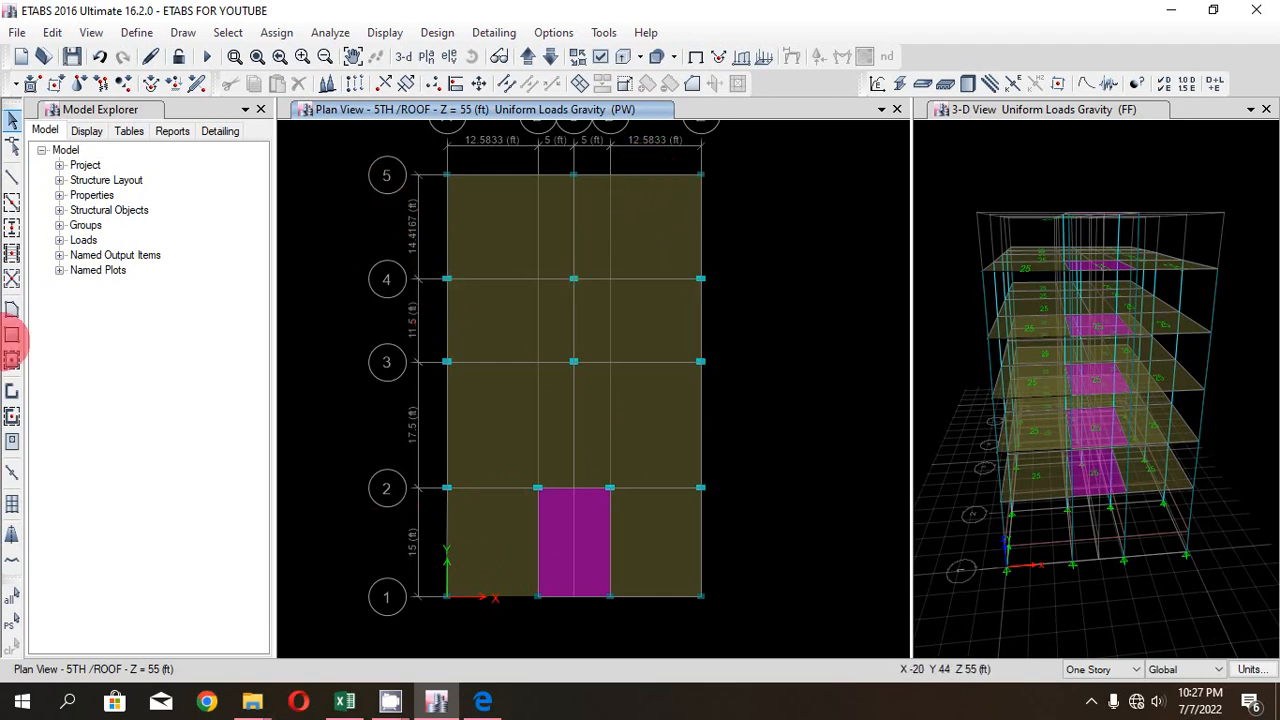
left_click(4, 333)
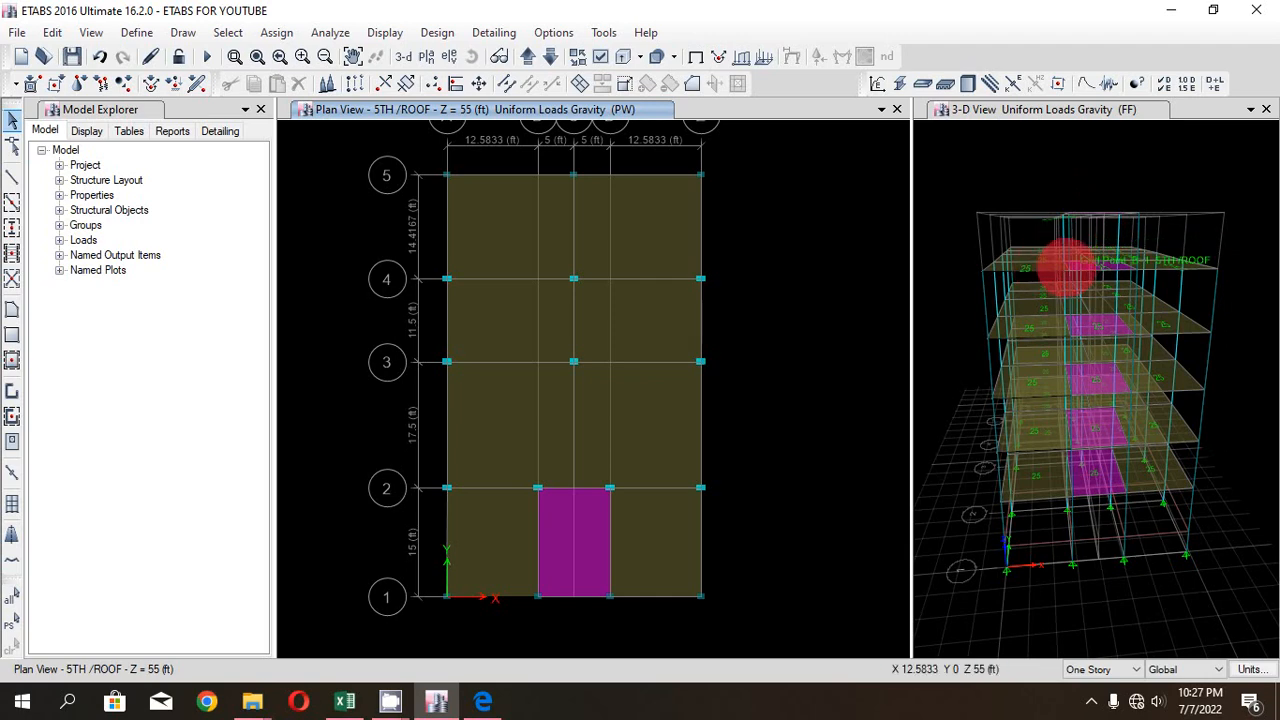
- Assign the diaphragm D1 to all nine slab panels on the 5TH /ROOF story, checking that D1 is defined as rigid
left_click(506, 240)
left_click(660, 216)
left_click(638, 318)
left_click(477, 318)
left_click(511, 409)
left_click(637, 407)
left_click(640, 503)
left_click(573, 540)
left_click(495, 540)
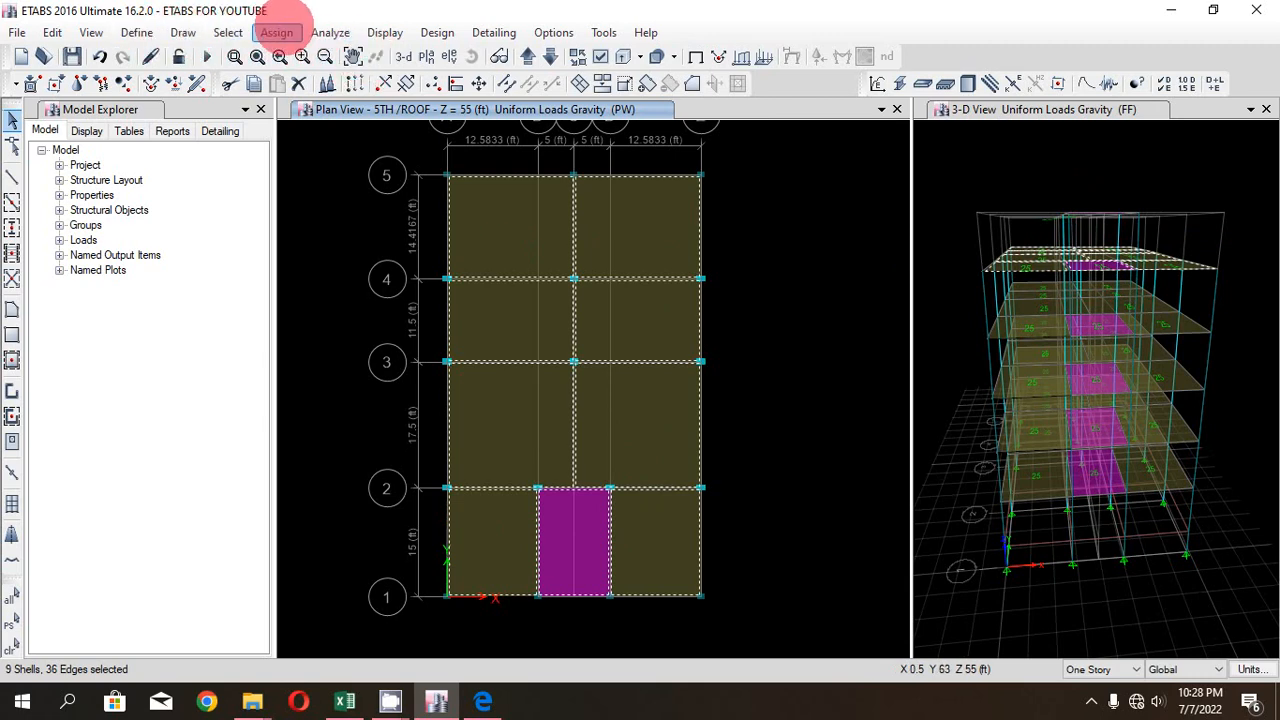
left_click(277, 32)
mouse_move(305, 103)
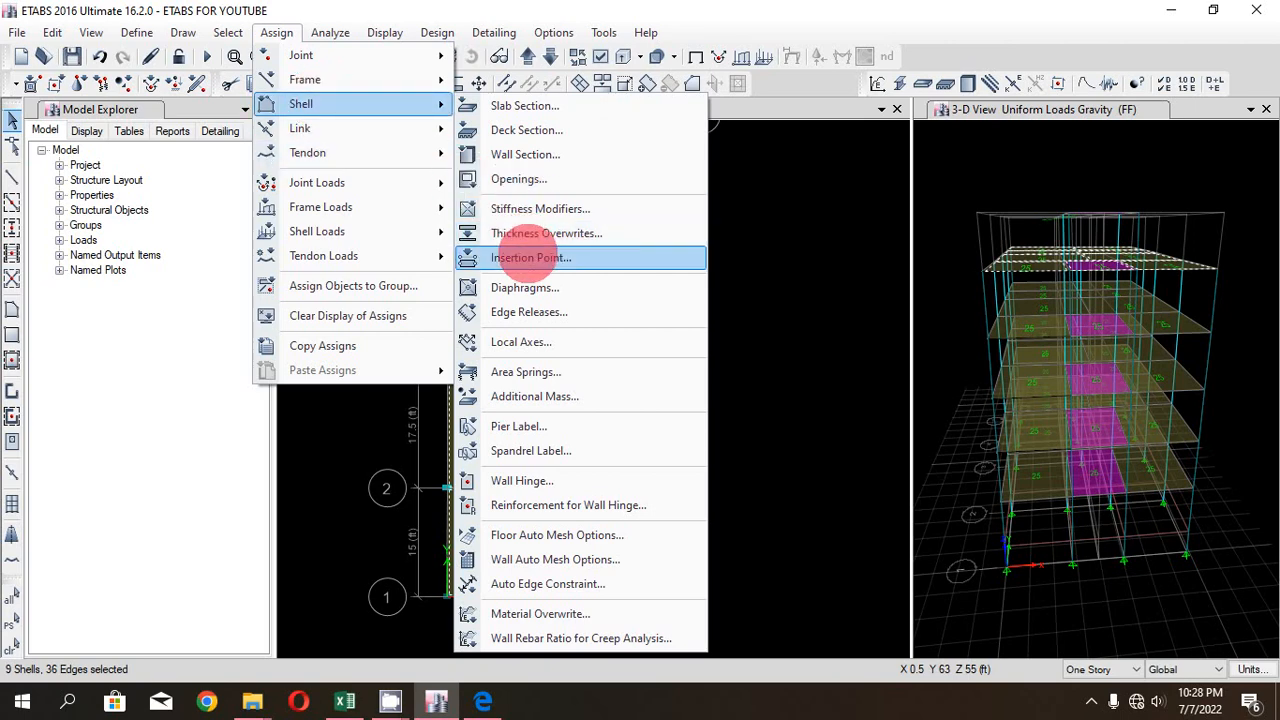
left_click(525, 287)
left_click(531, 219)
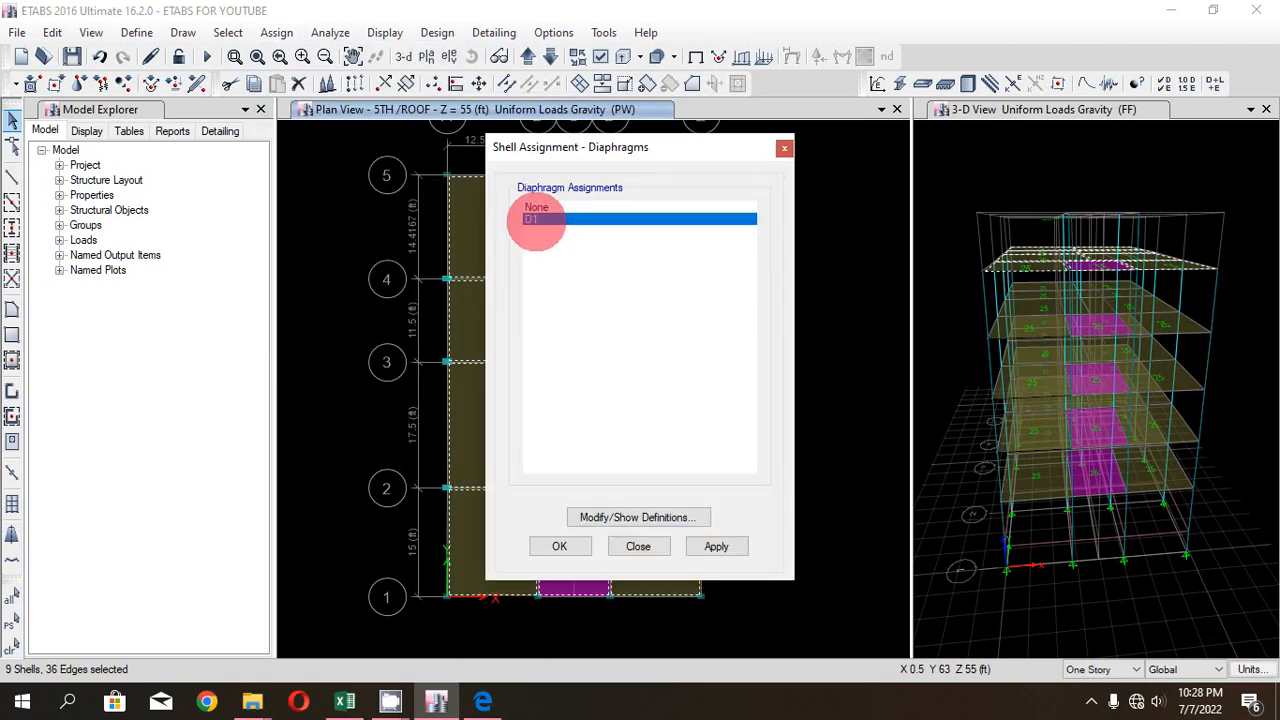
left_click(643, 516)
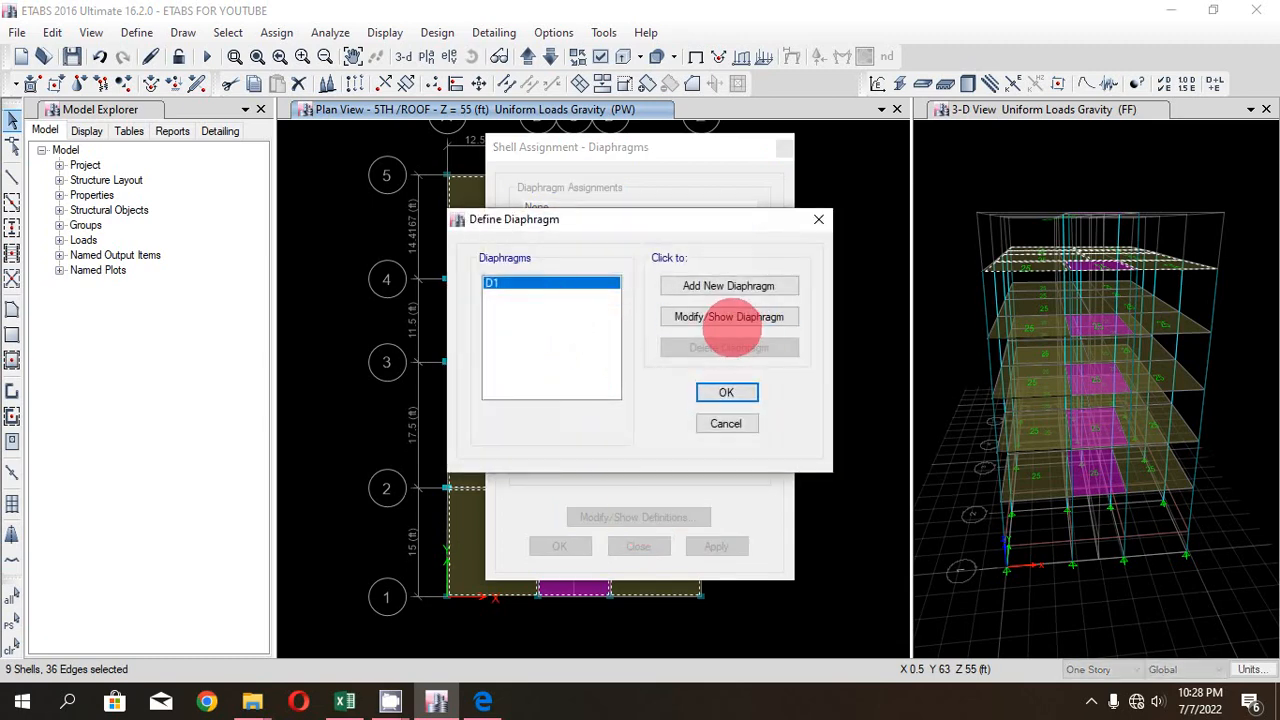
left_click(733, 316)
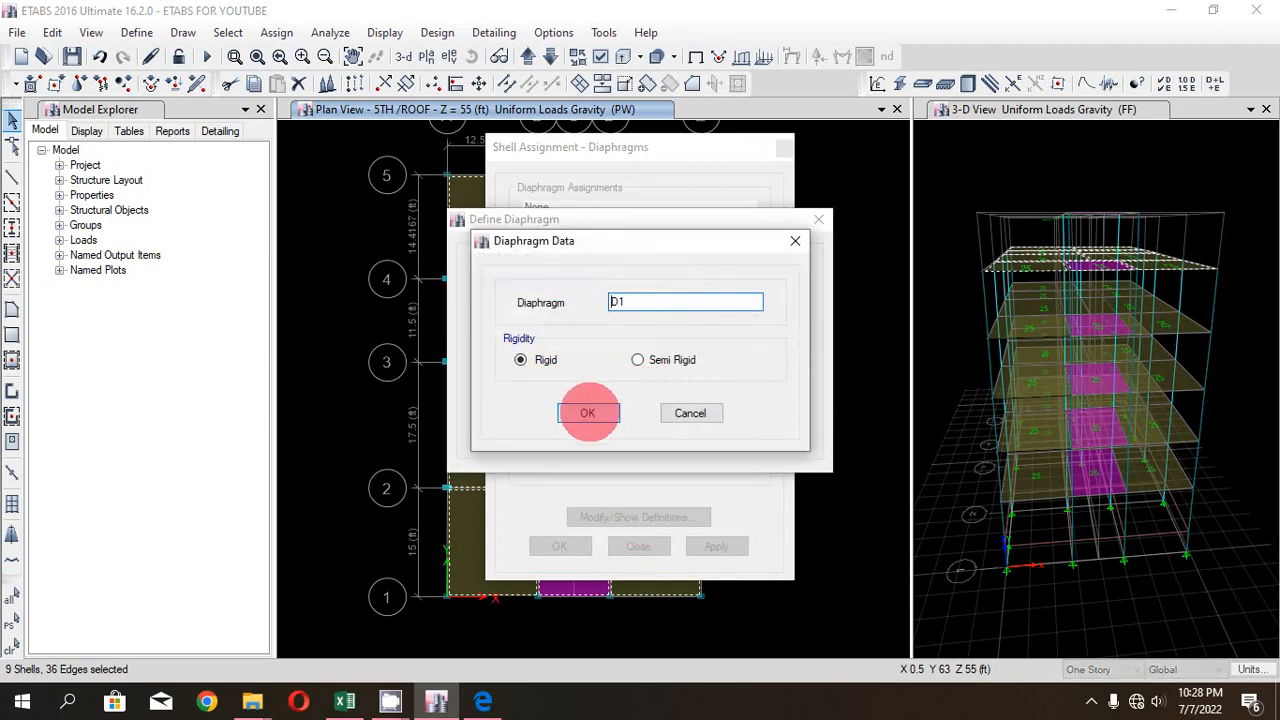
left_click(587, 413)
left_click(723, 391)
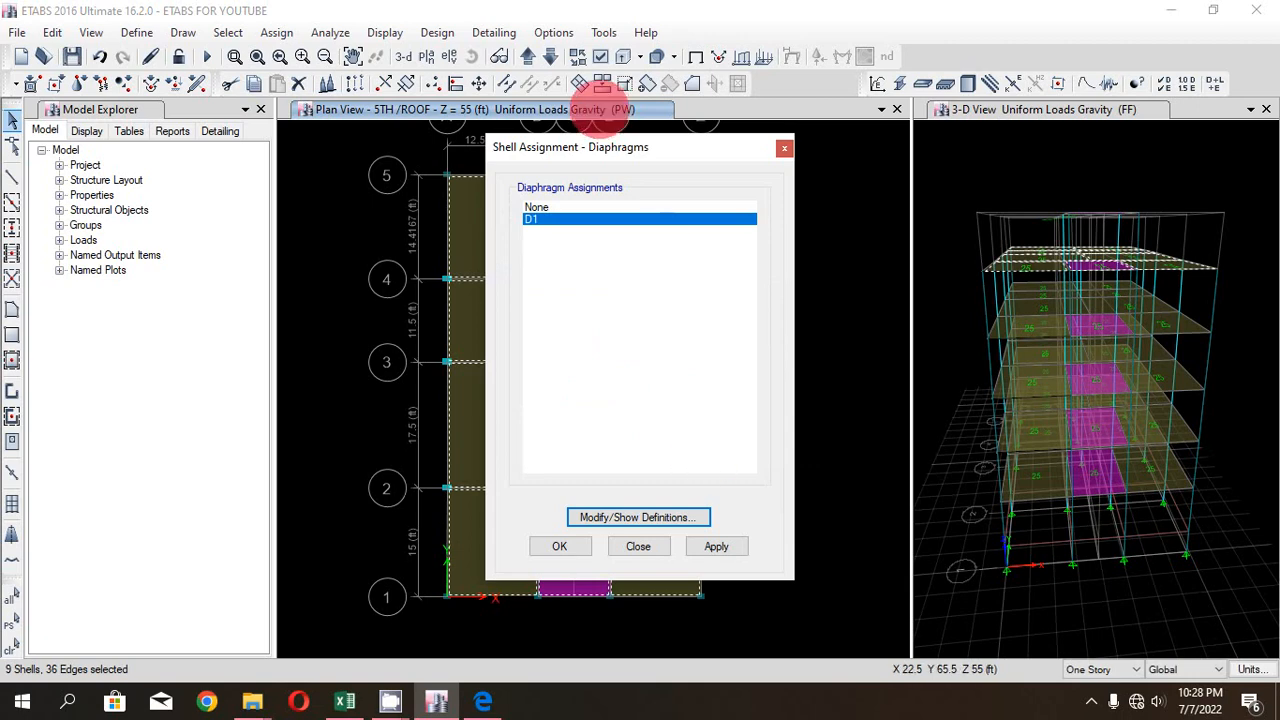
left_click_drag(586, 148, 937, 97)
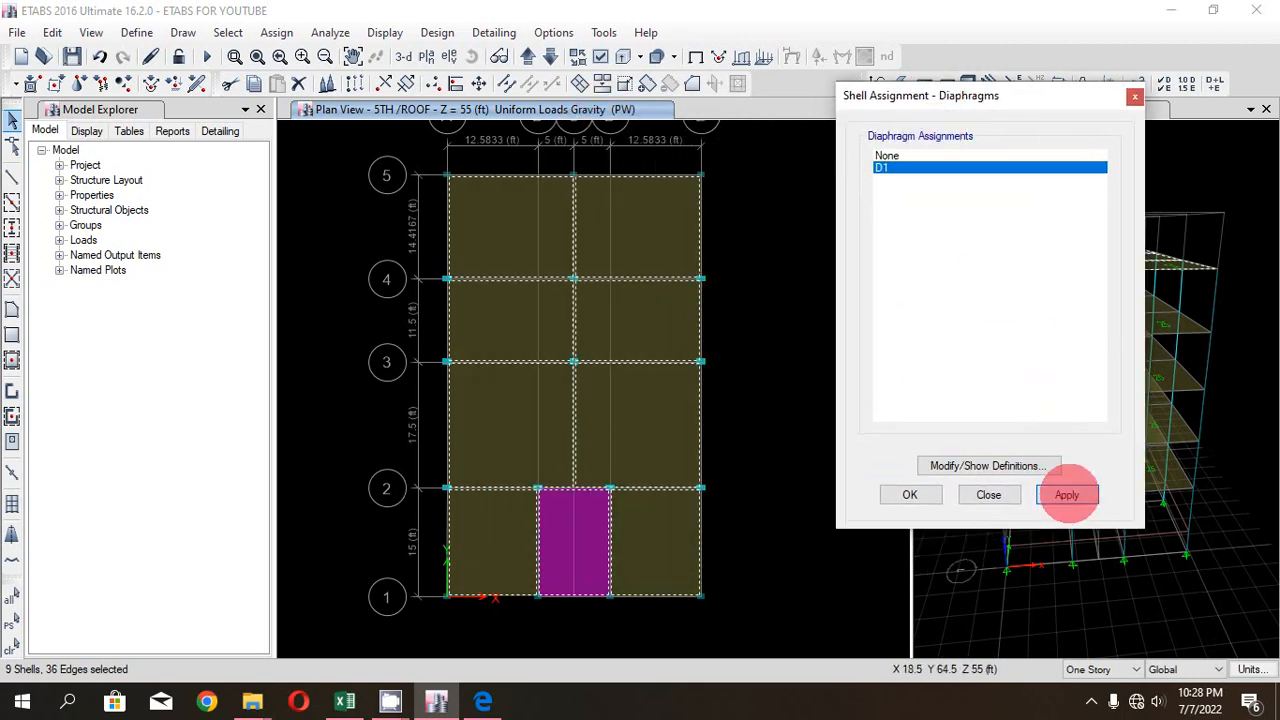
left_click(1067, 494)
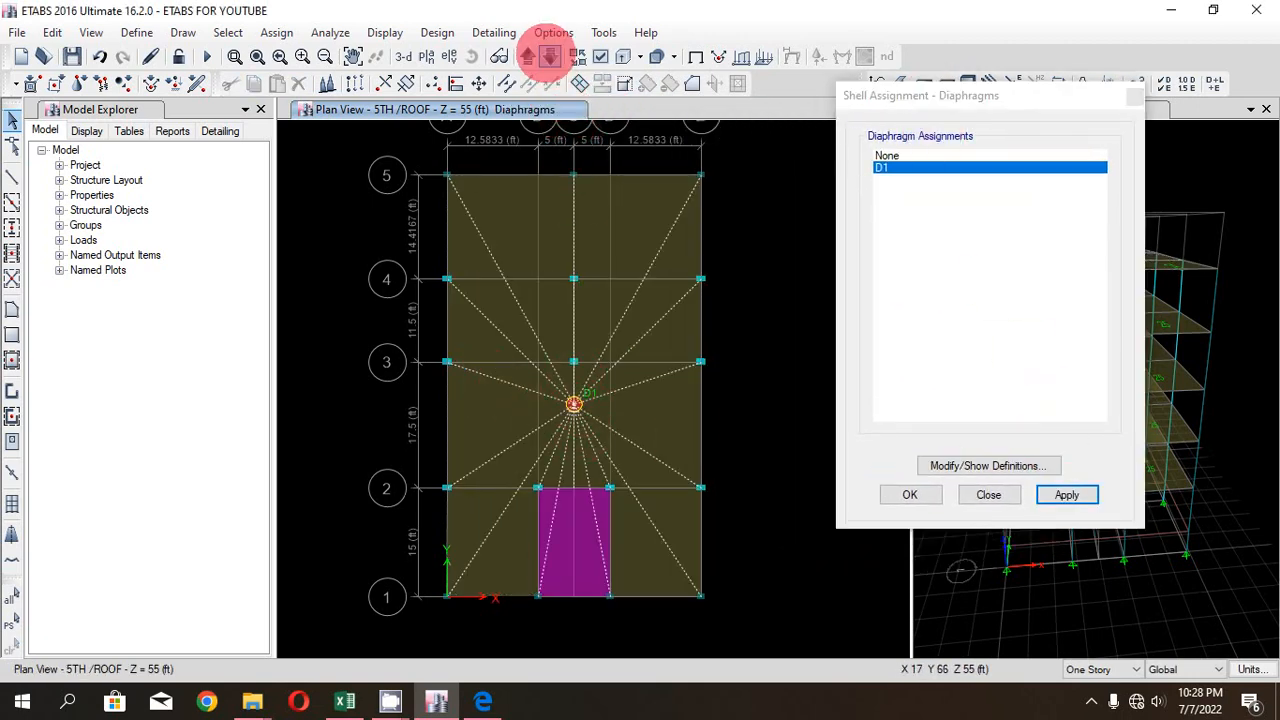
- Go down to the 4TH story plan and assign the diaphragm D1 to all nine of its slab panels
left_click(549, 56)
left_click(508, 240)
left_click(606, 240)
left_click(618, 310)
left_click(514, 313)
left_click(510, 411)
left_click(630, 419)
left_click(638, 515)
left_click(586, 525)
left_click(498, 523)
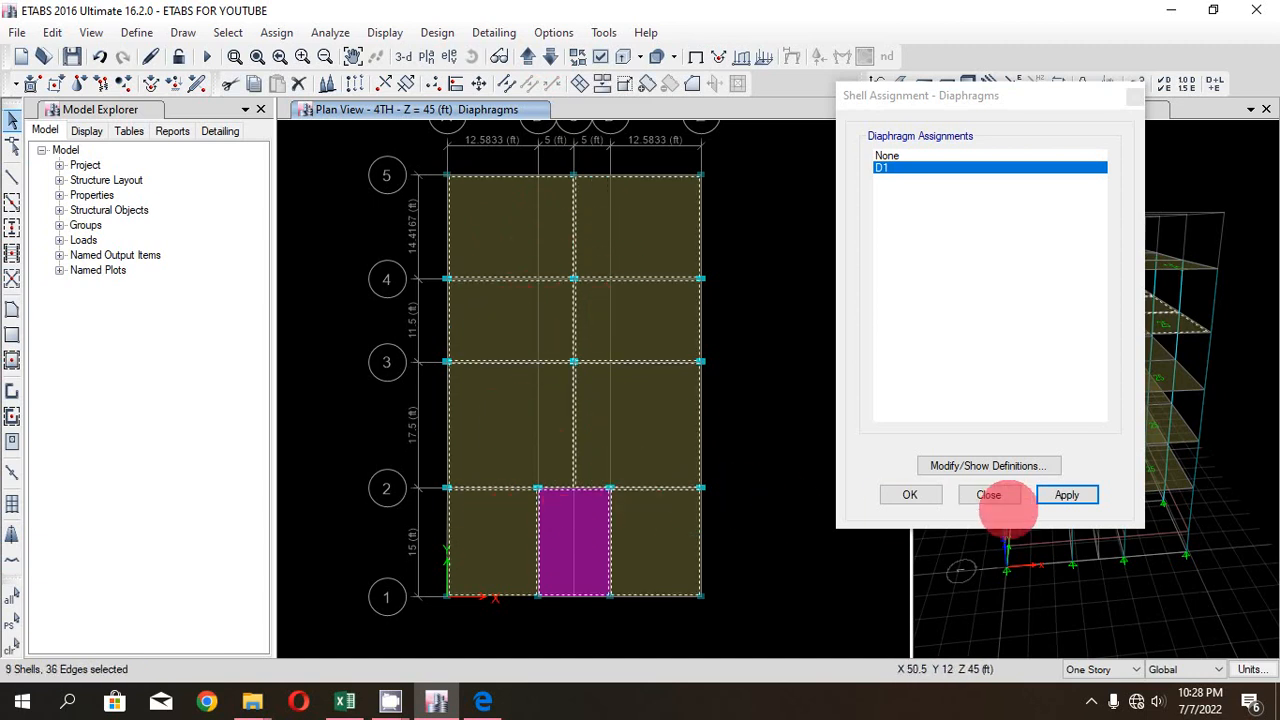
left_click(1067, 494)
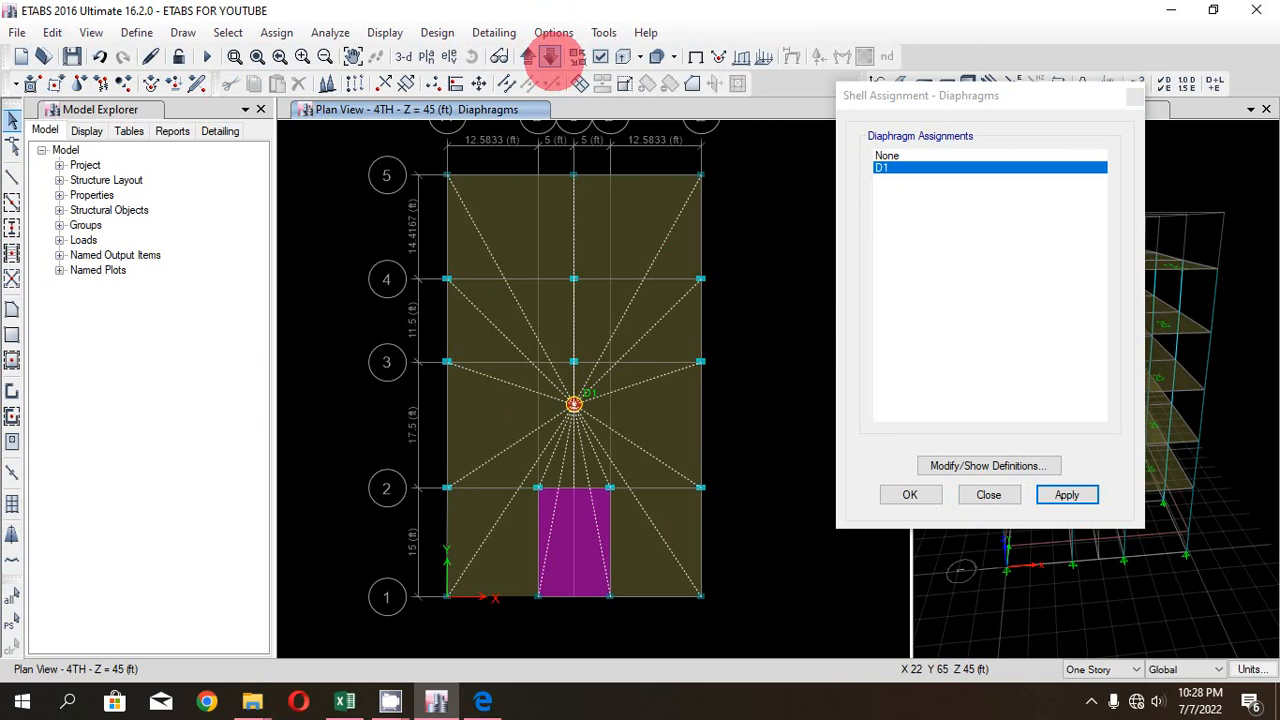
- Go down to the 3RD story plan and assign the diaphragm D1 to all nine of its slab panels
left_click(549, 56)
left_click(494, 237)
left_click(630, 229)
left_click(636, 305)
left_click(540, 314)
left_click(518, 381)
left_click(651, 460)
left_click(646, 515)
left_click(580, 529)
left_click(480, 530)
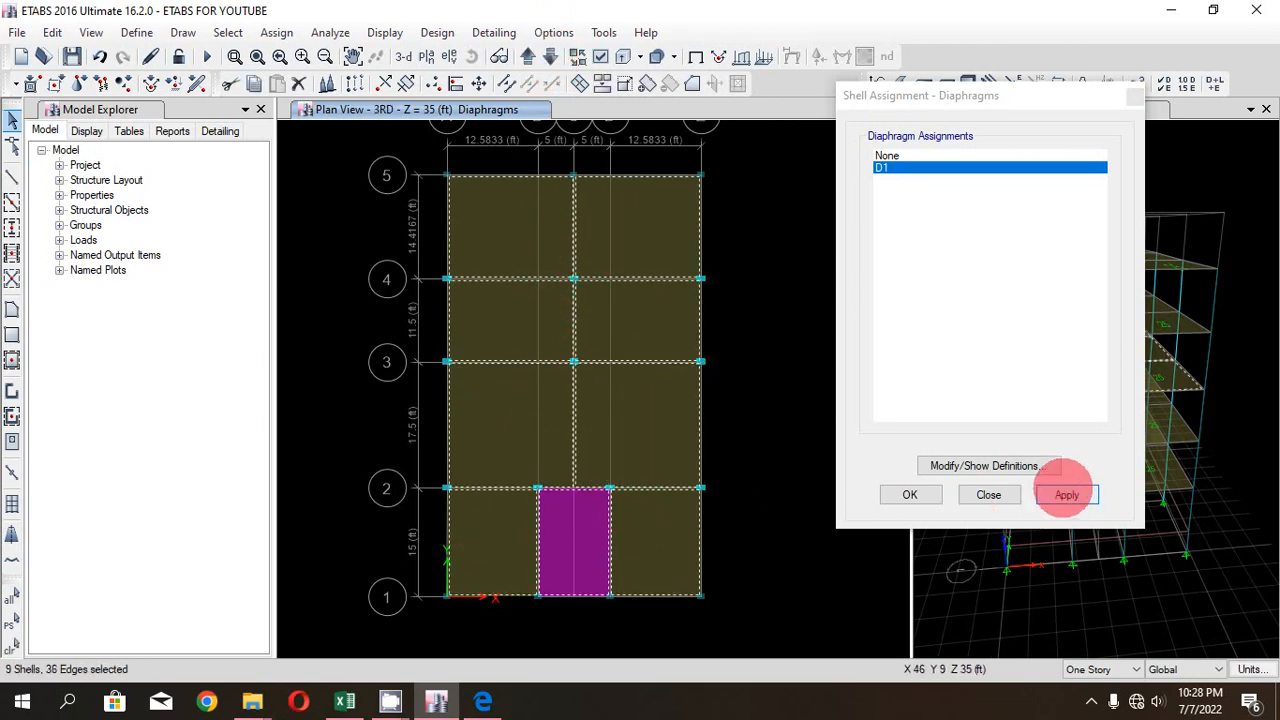
left_click(1067, 494)
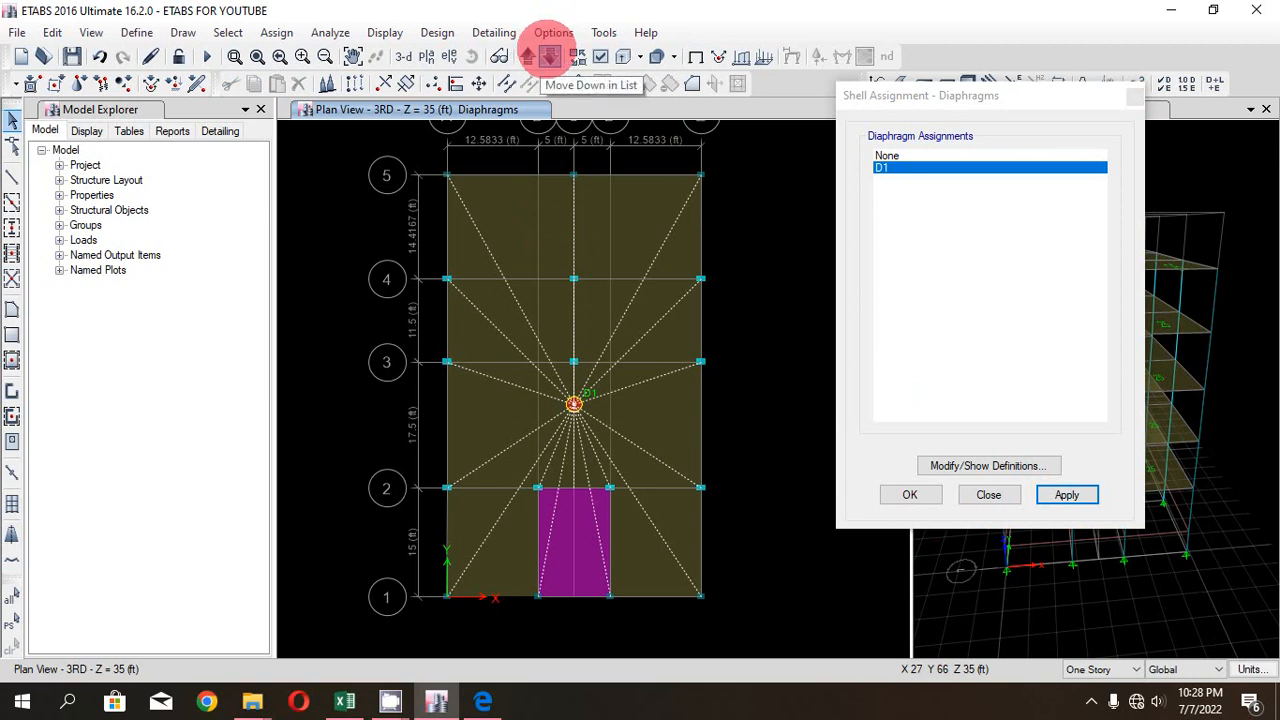
- Go down to the 2ND story plan and assign the diaphragm D1 to all nine of its slab panels
left_click(549, 56)
left_click(511, 209)
left_click(633, 220)
left_click(642, 304)
left_click(518, 337)
left_click(513, 400)
left_click(640, 417)
left_click(660, 534)
left_click(477, 531)
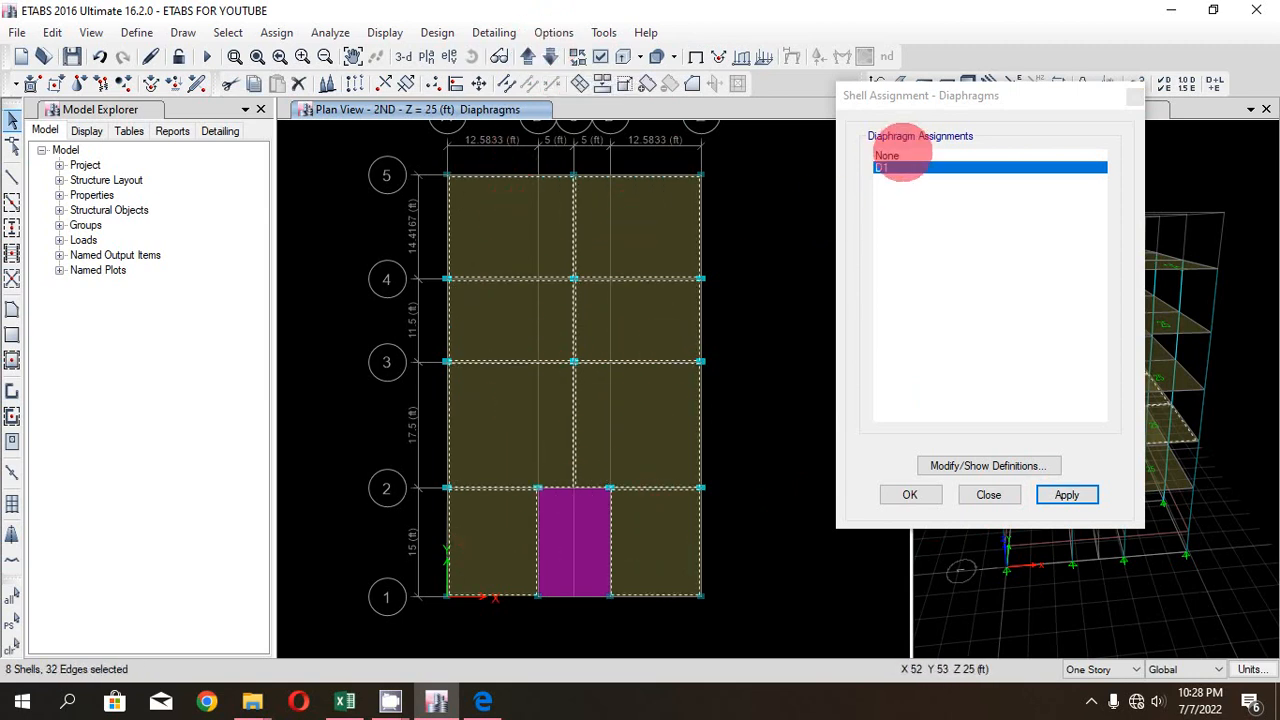
left_click(589, 523)
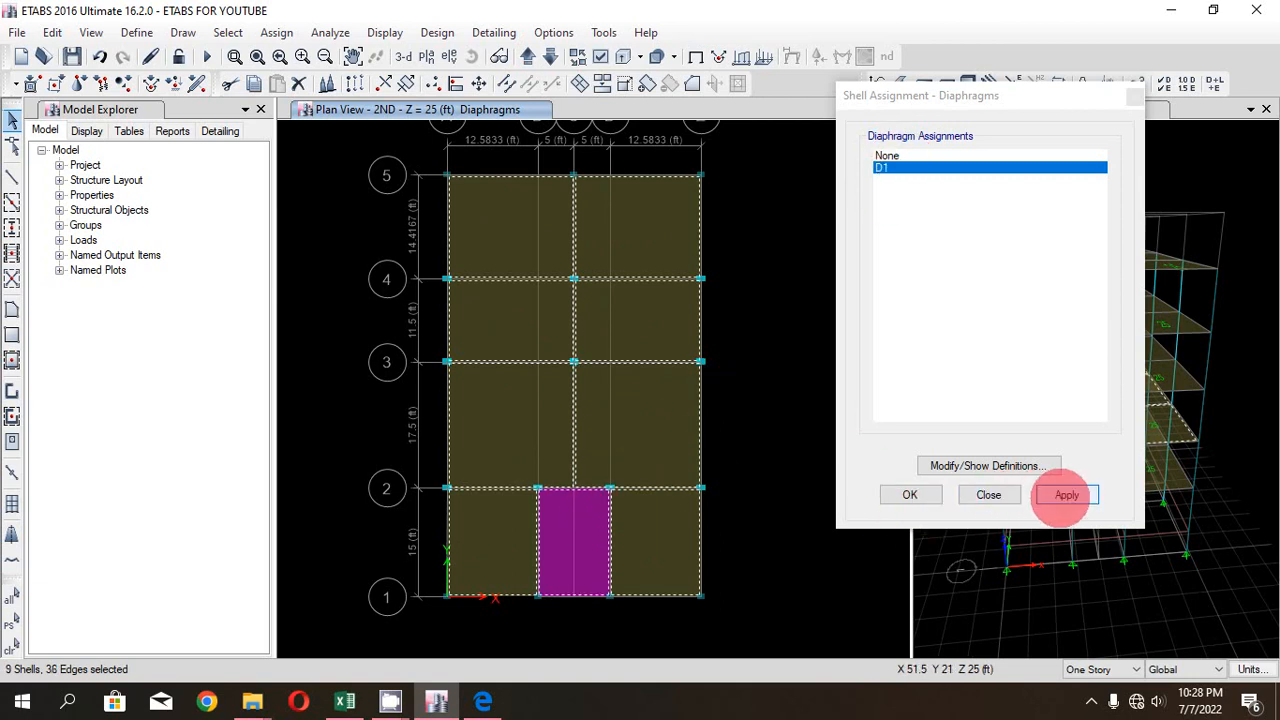
left_click(1066, 494)
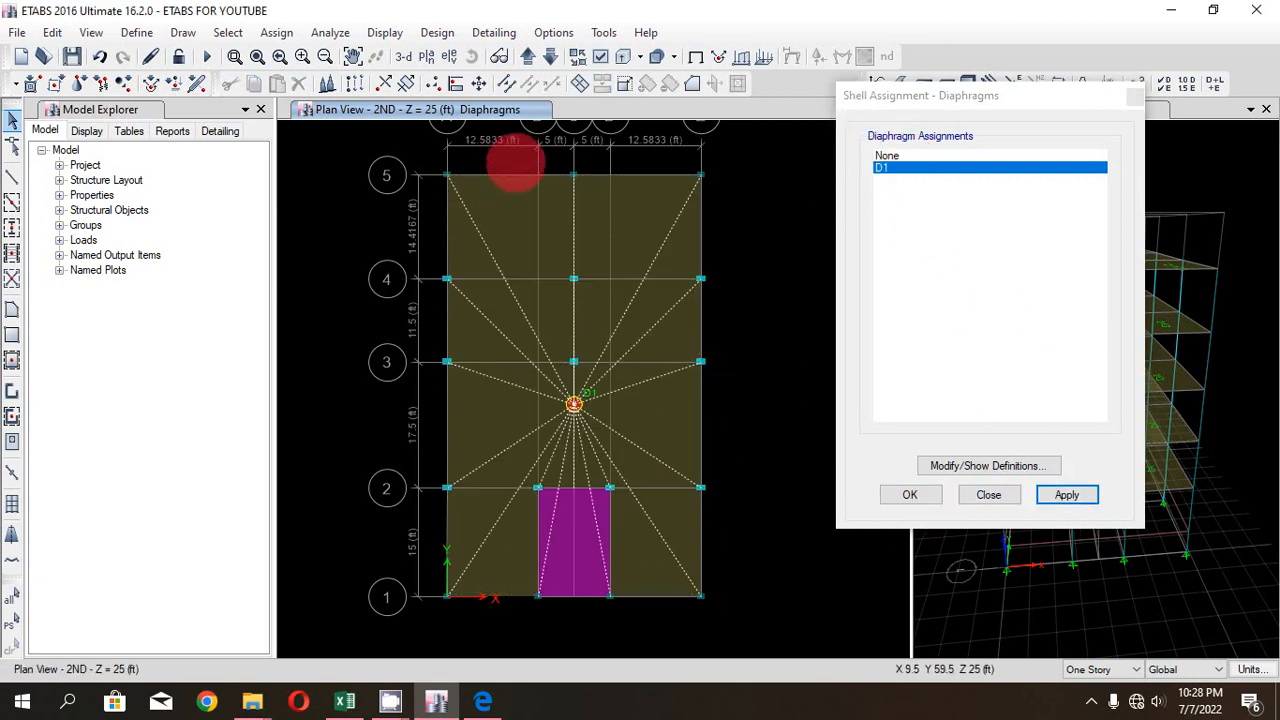
- Go down to the 1ST story plan and assign the diaphragm D1 to all nine of its slab panels
left_click(550, 56)
left_click(501, 241)
left_click(600, 240)
left_click(633, 314)
left_click(537, 343)
left_click(521, 388)
left_click(612, 402)
left_click(647, 512)
left_click(568, 532)
left_click(471, 535)
left_click(1066, 494)
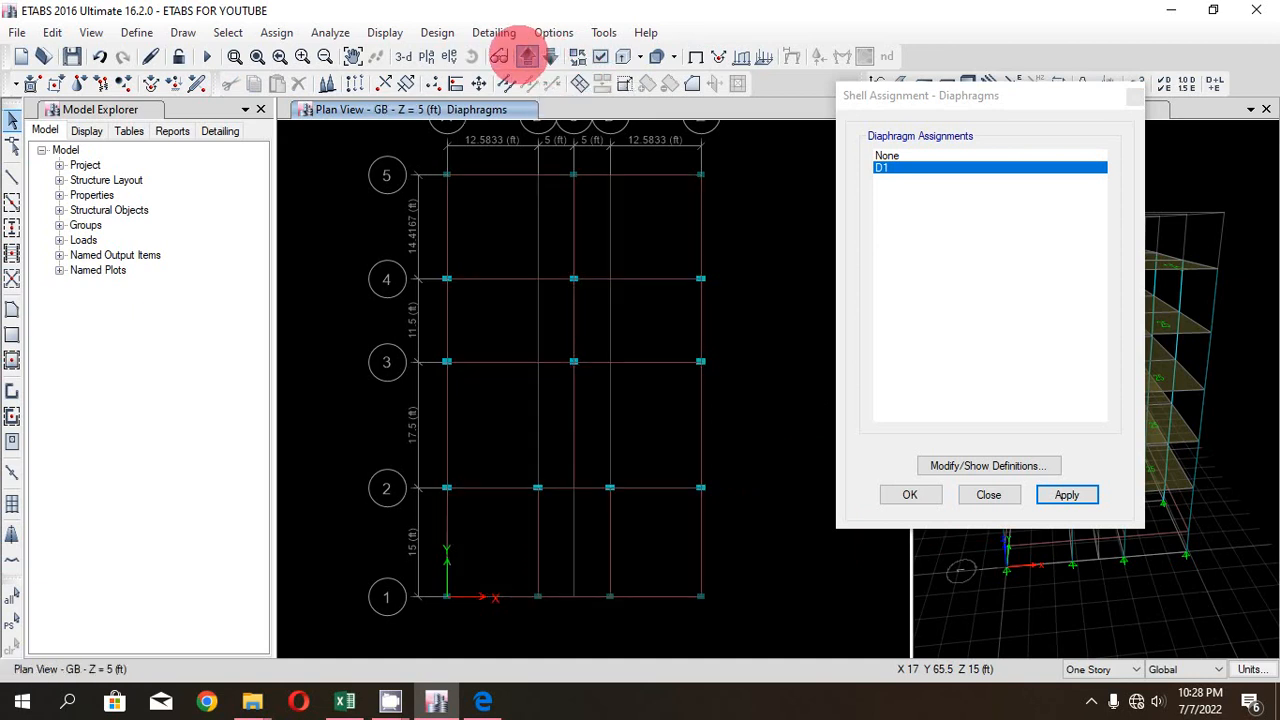
- Go through the story plans up to 5TH /ROOF to check the diaphragm D1 on each, and finish the diaphragm assignment
left_click(527, 57)
left_click(553, 32)
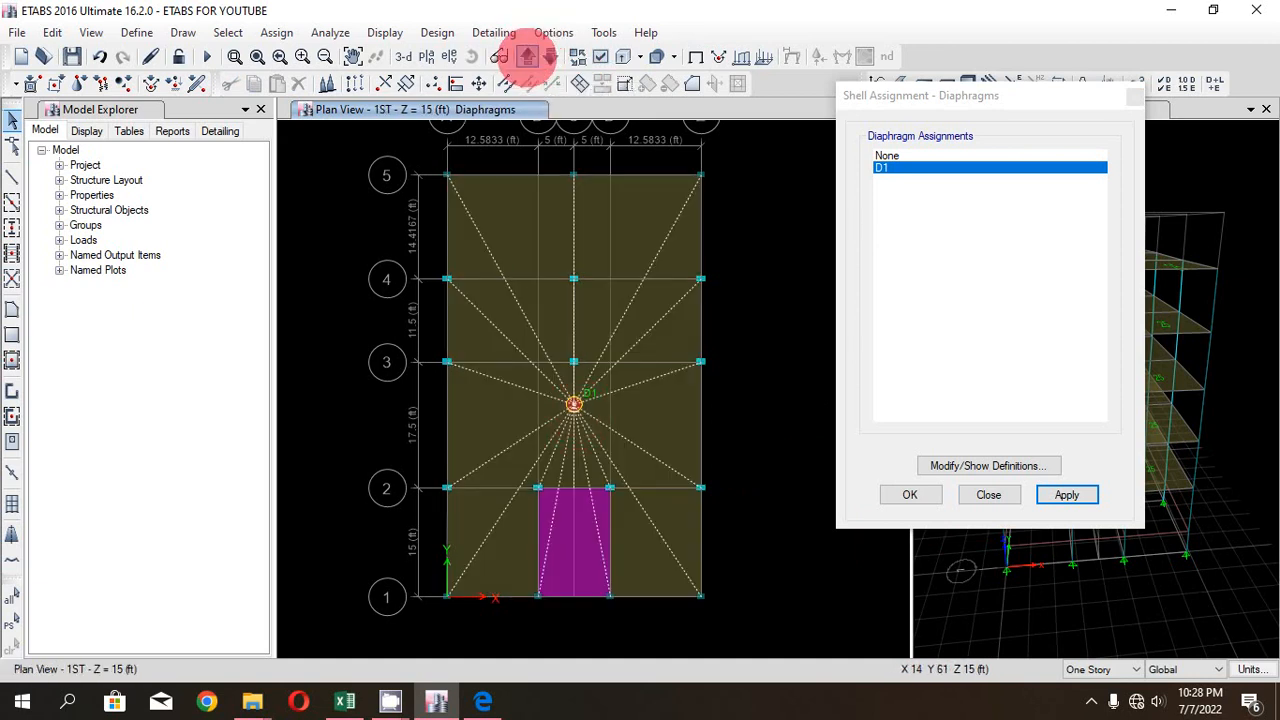
left_click(527, 57)
left_click(527, 57)
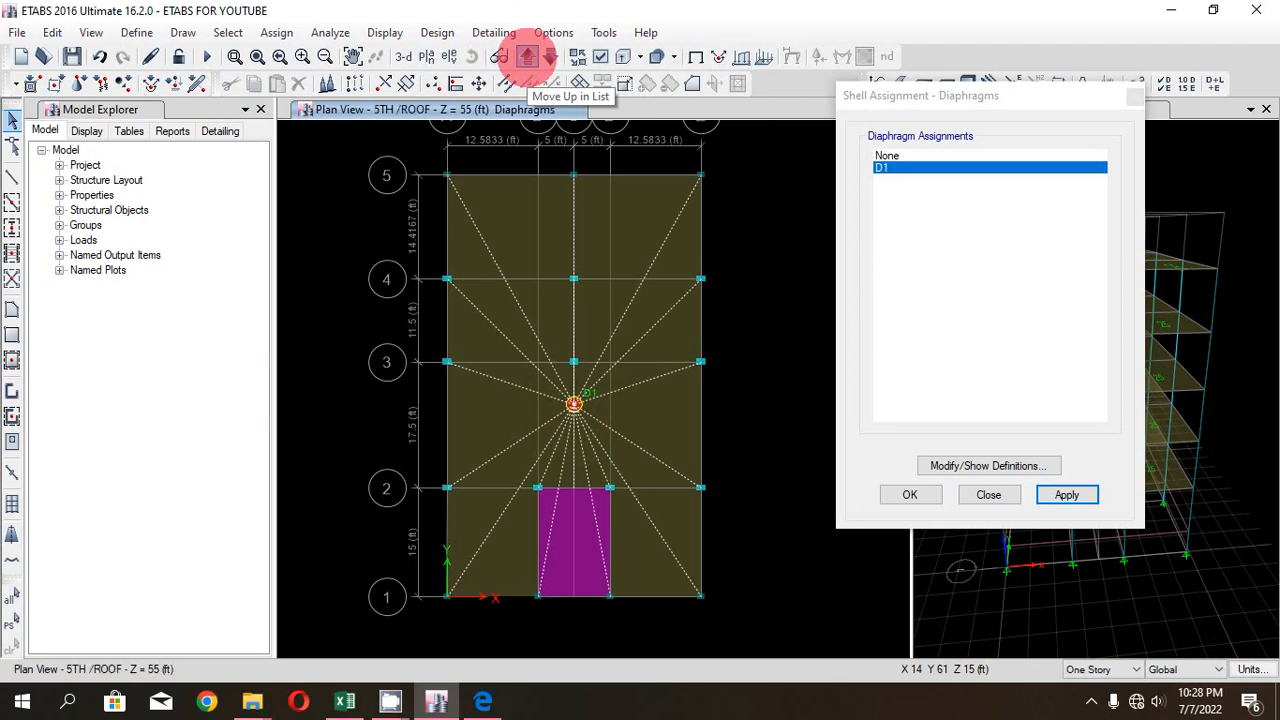
left_click(527, 57)
left_click(550, 57)
left_click(550, 57)
left_click(550, 57)
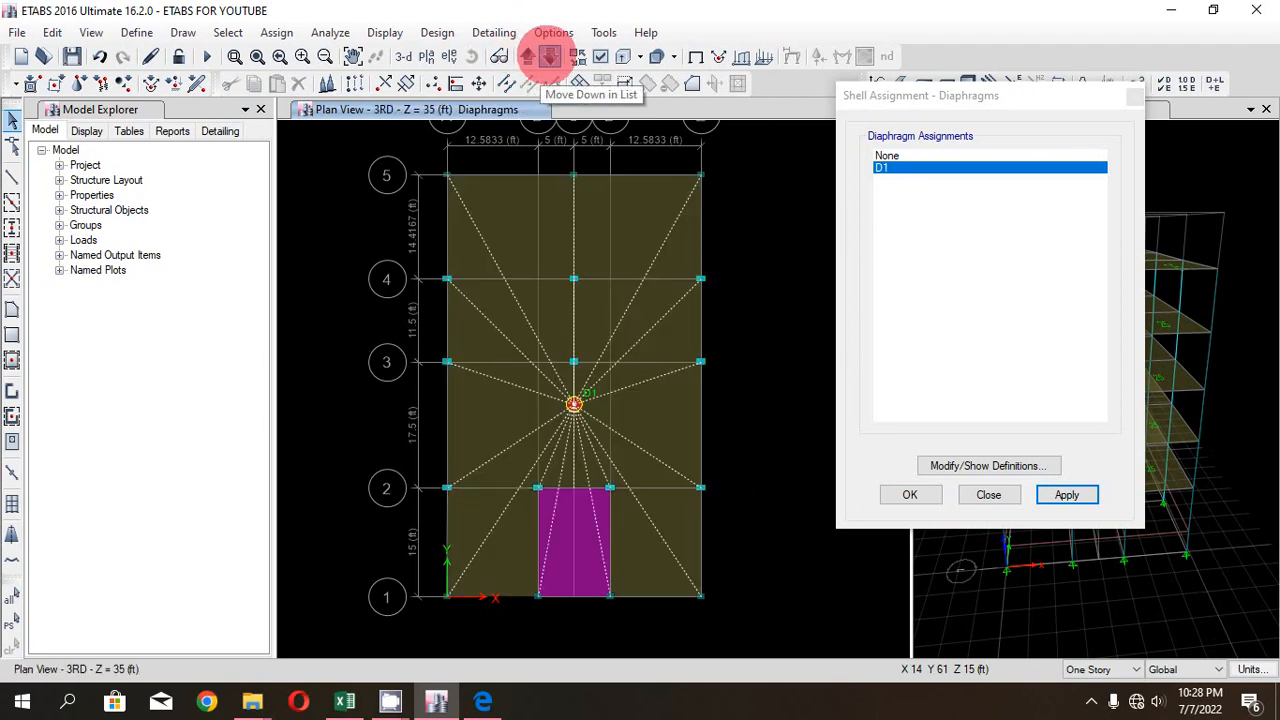
left_click(549, 57)
left_click(526, 56)
left_click(526, 56)
left_click(526, 56)
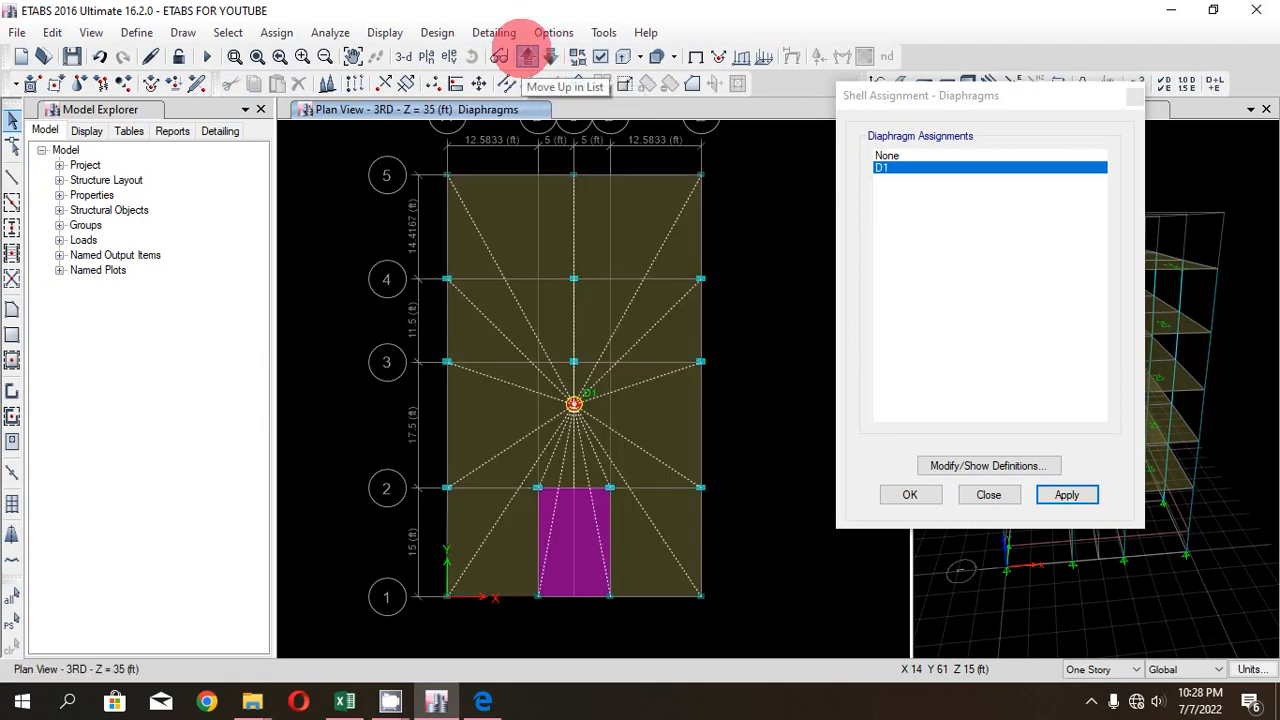
left_click(526, 56)
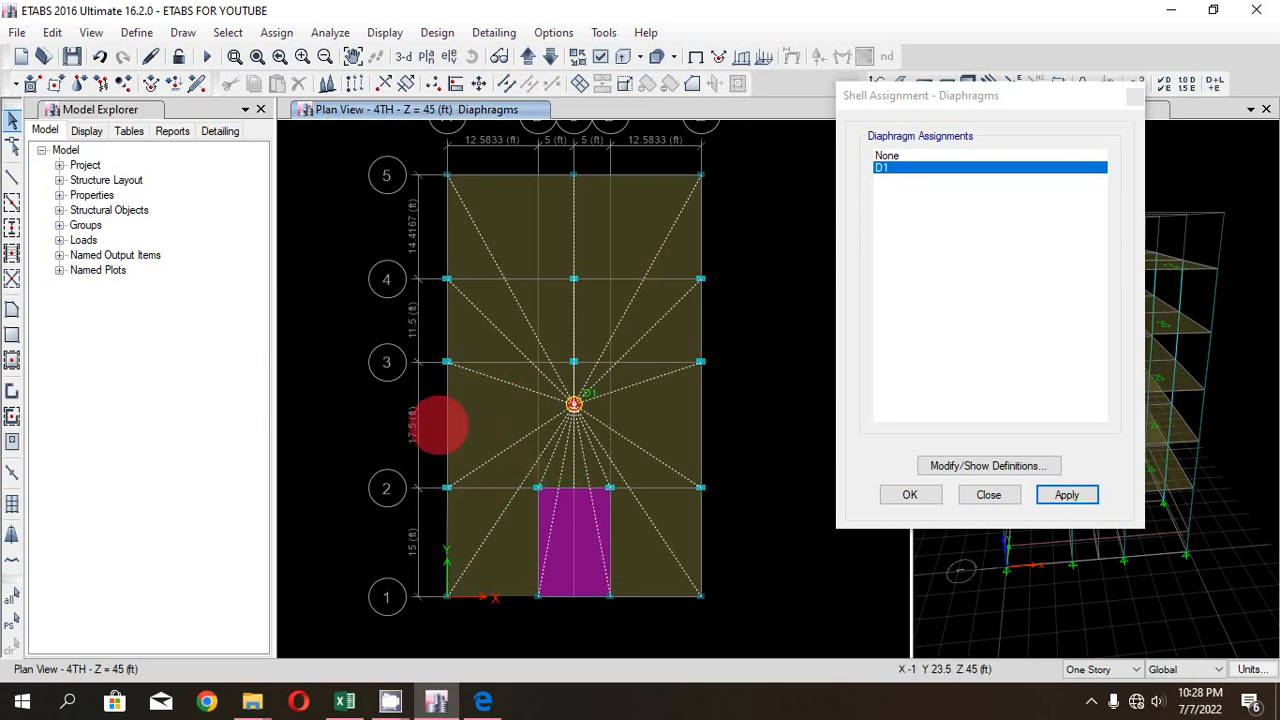
left_click(909, 494)
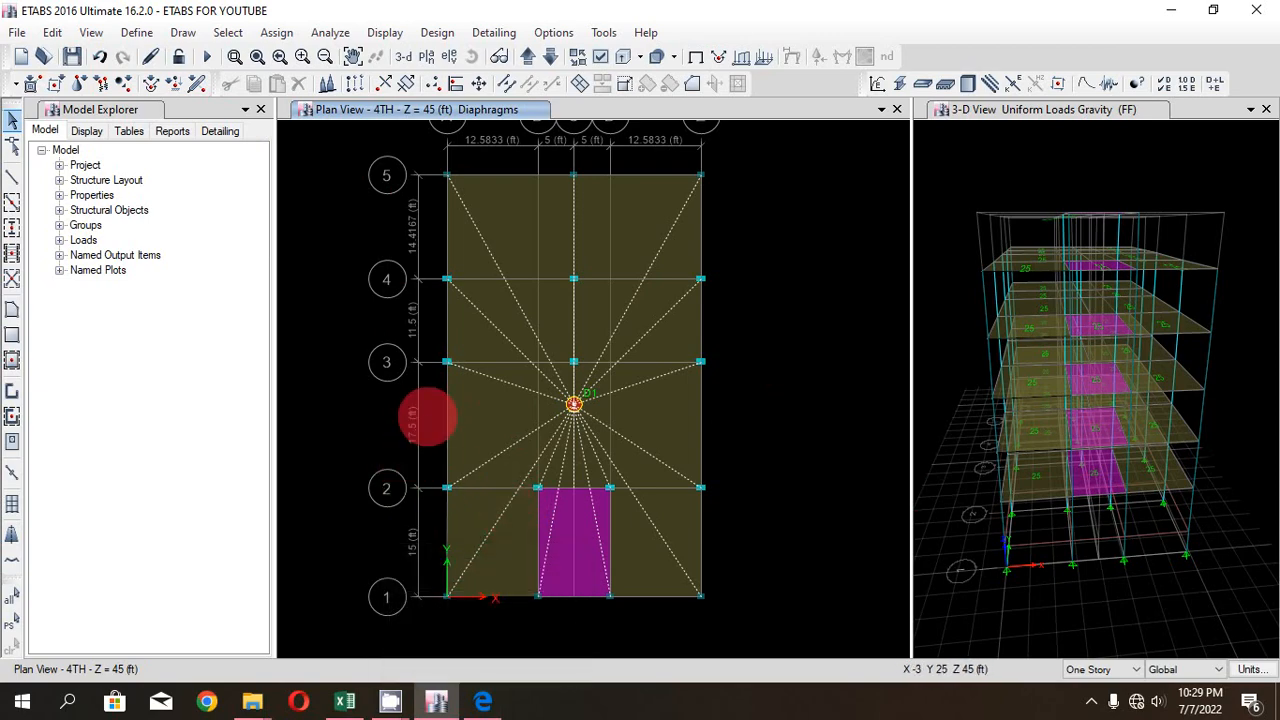
- Show the default 3-D view in place of the story plan to examine the diaphragms of the whole building
left_click(403, 56)
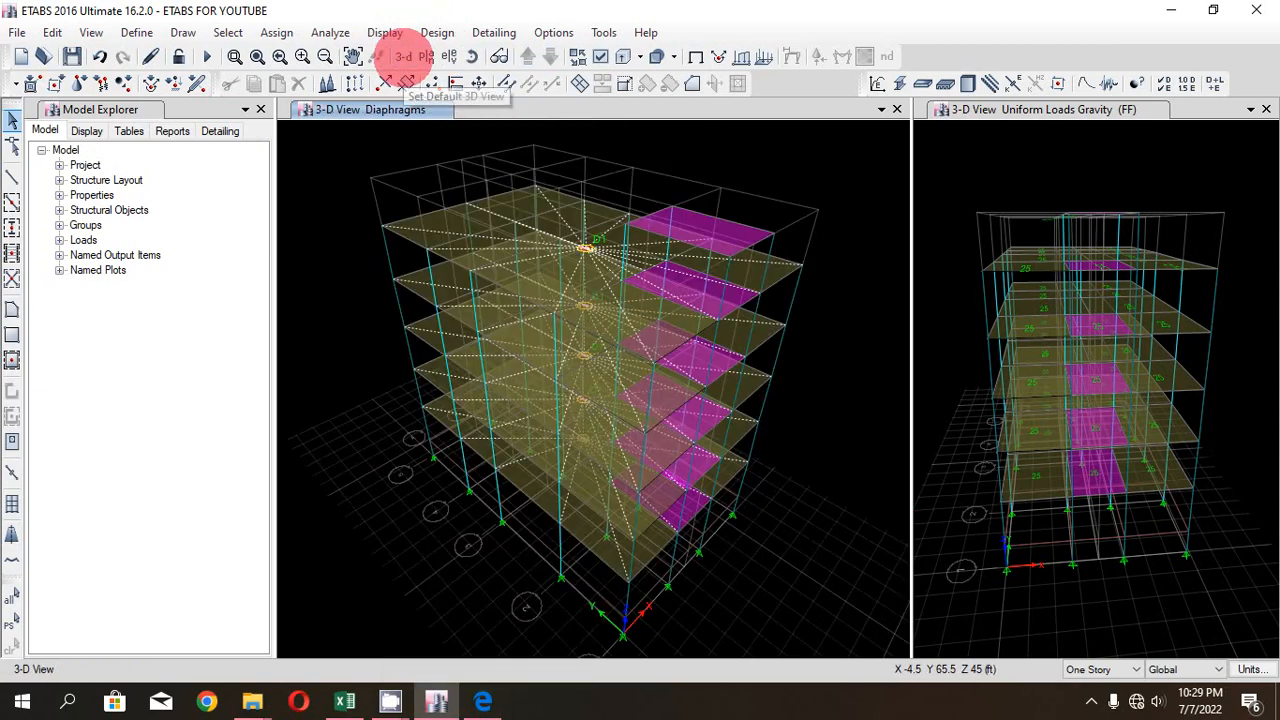
scroll(490, 500, "down", 5)
scroll(497, 516, "up", 5)
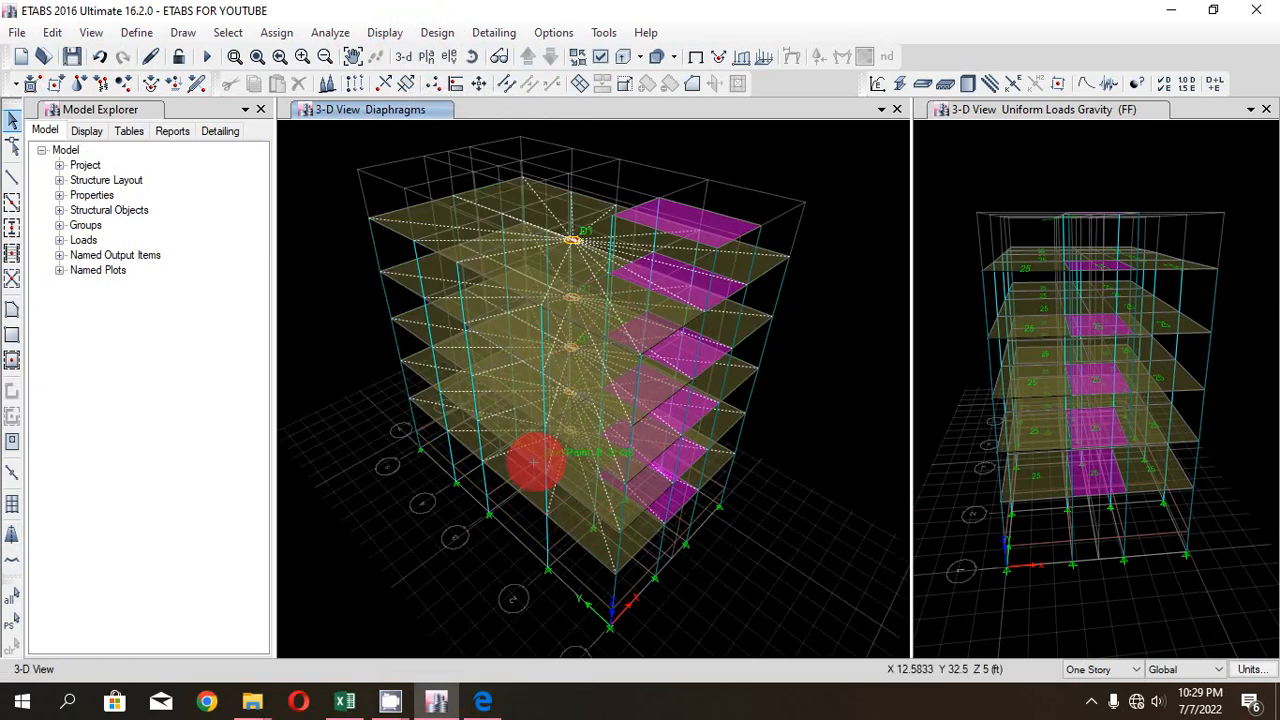
- Select the whole building and assign the frame meshing option Auto Mesh at Intermediate Joints to its frames
scroll(497, 458, "down", 3)
left_click_drag(707, 257, 405, 592)
left_click_drag(794, 204, 409, 587)
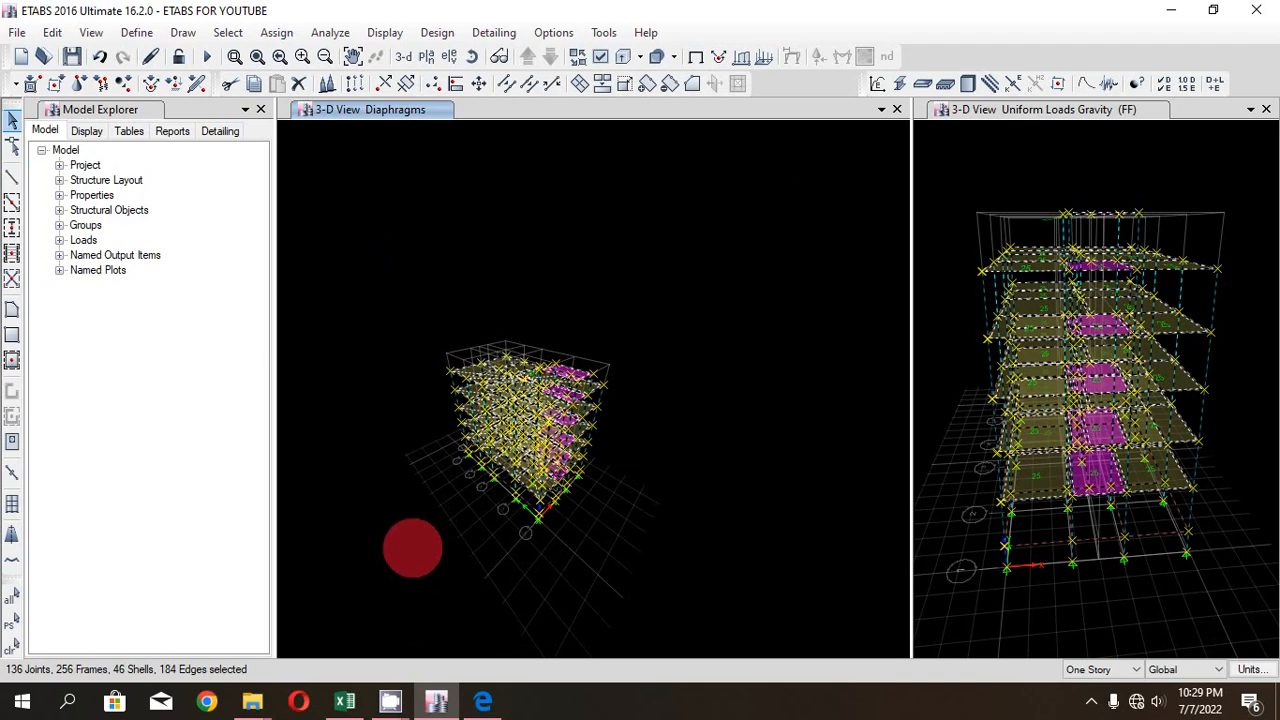
left_click(276, 32)
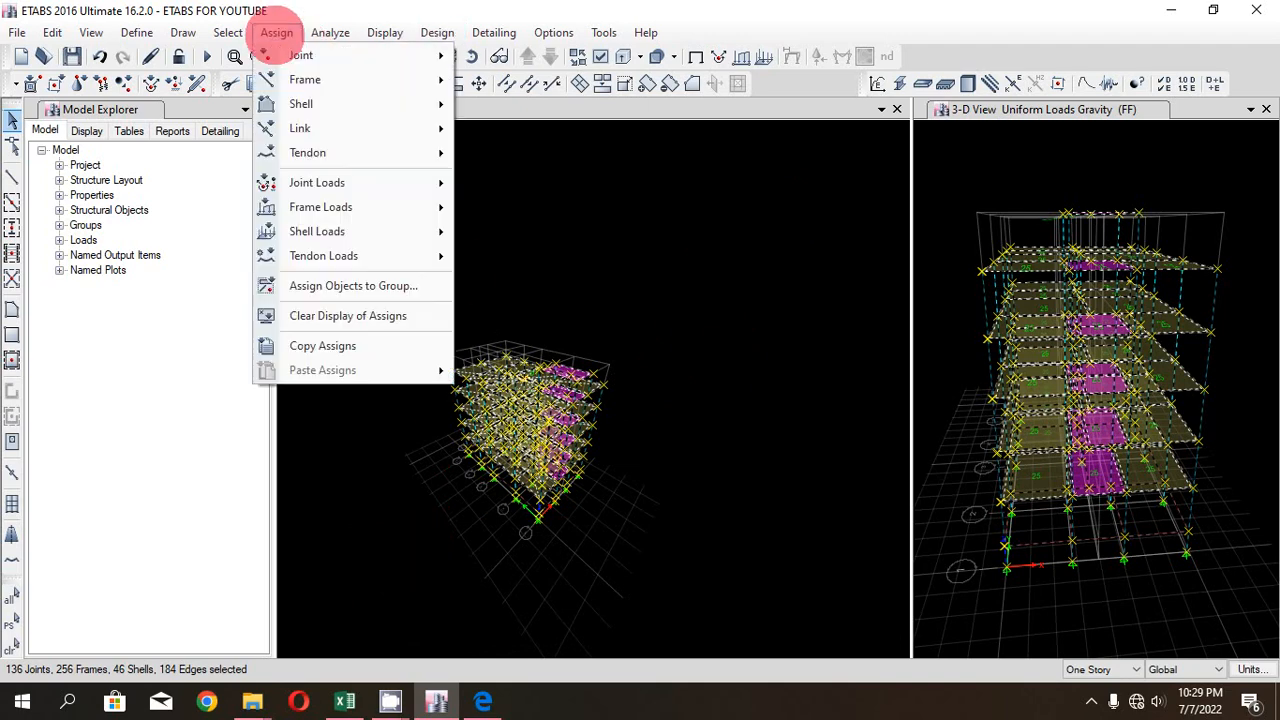
mouse_move(330, 79)
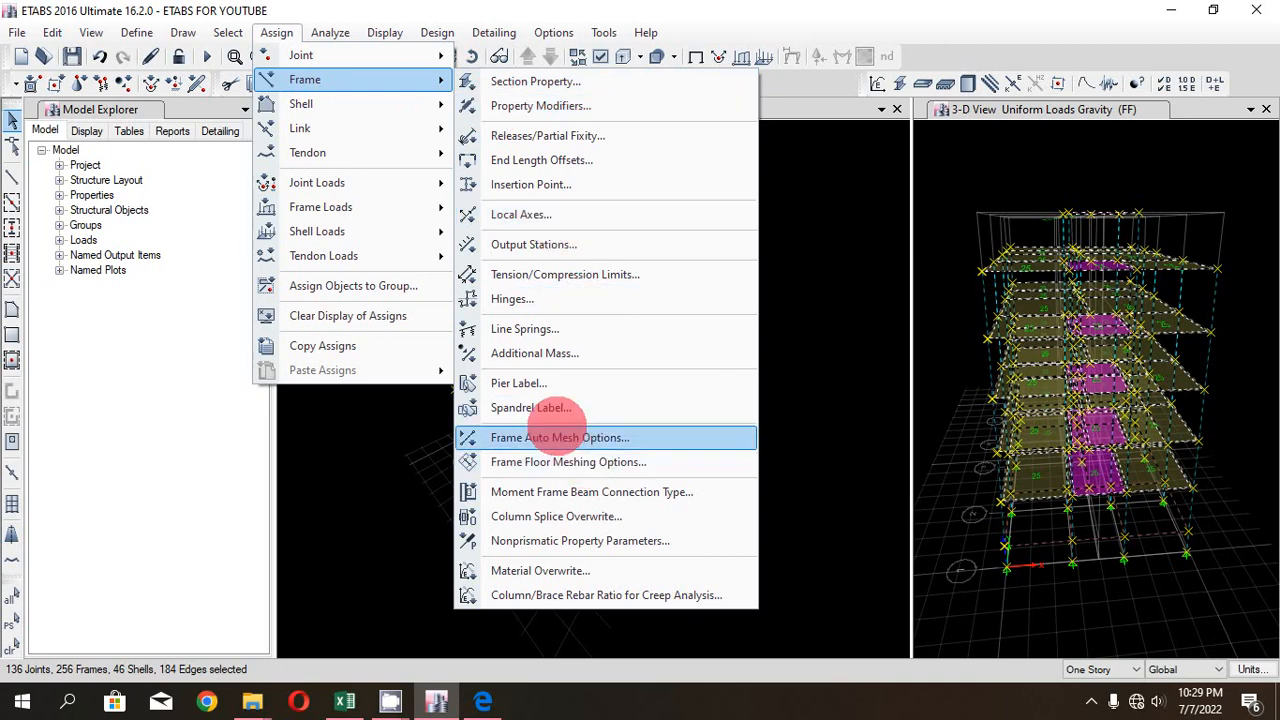
left_click(556, 432)
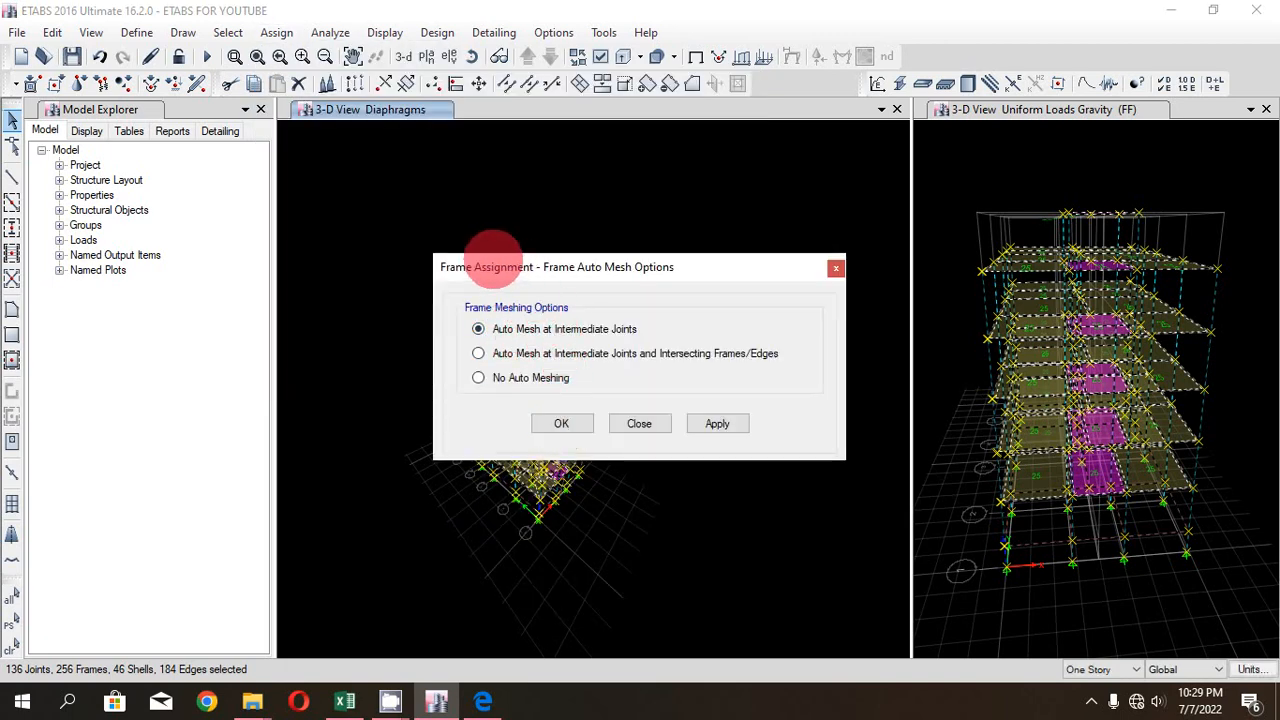
left_click_drag(497, 267, 734, 149)
left_click(955, 305)
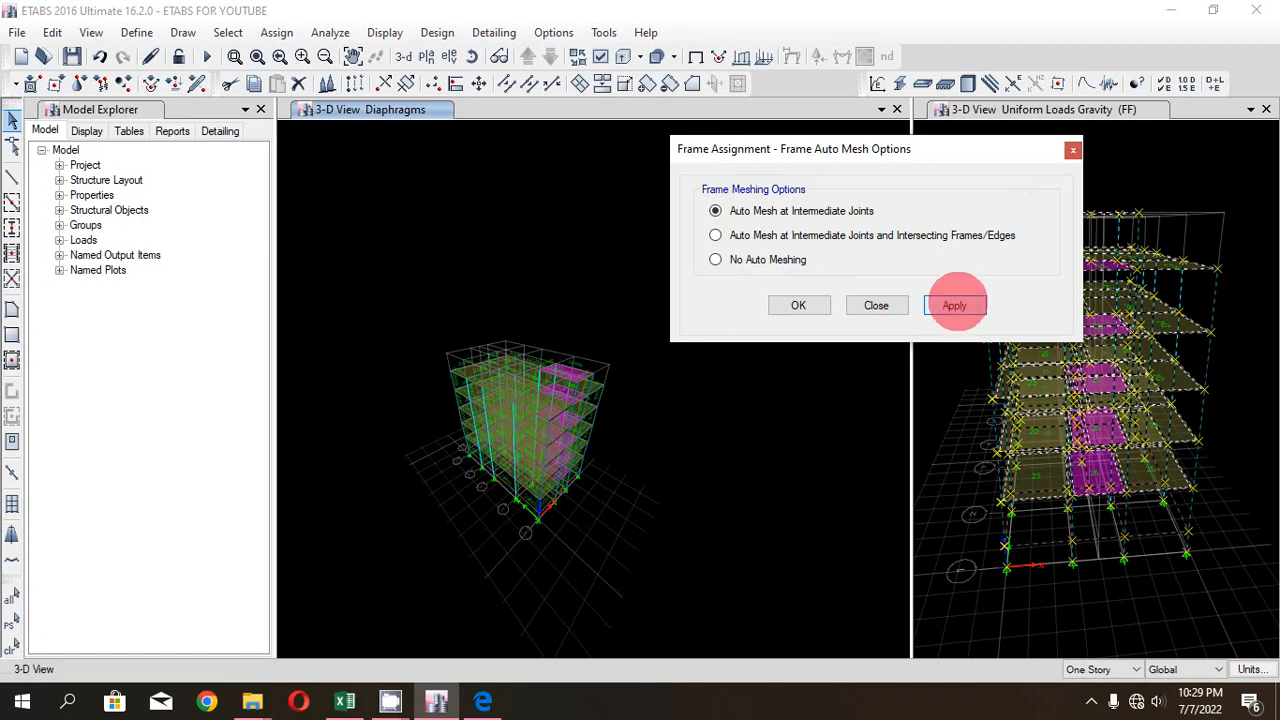
left_click_drag(630, 308, 391, 600)
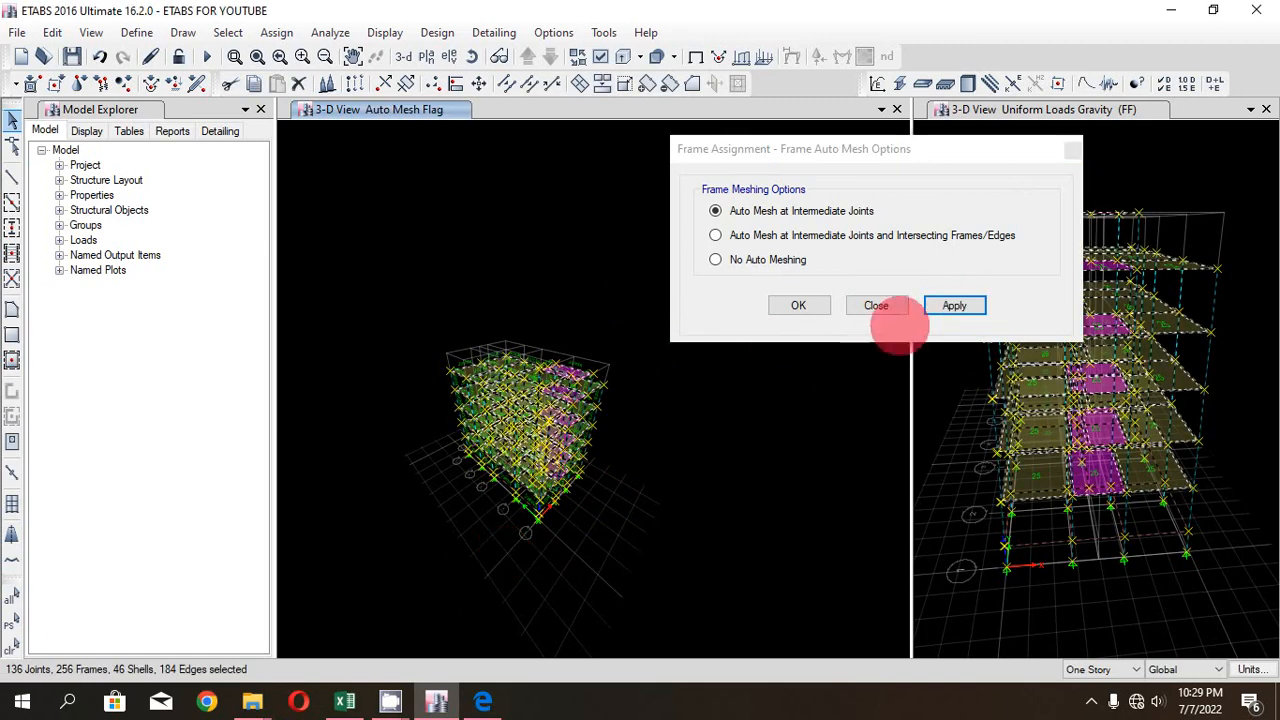
left_click(798, 305)
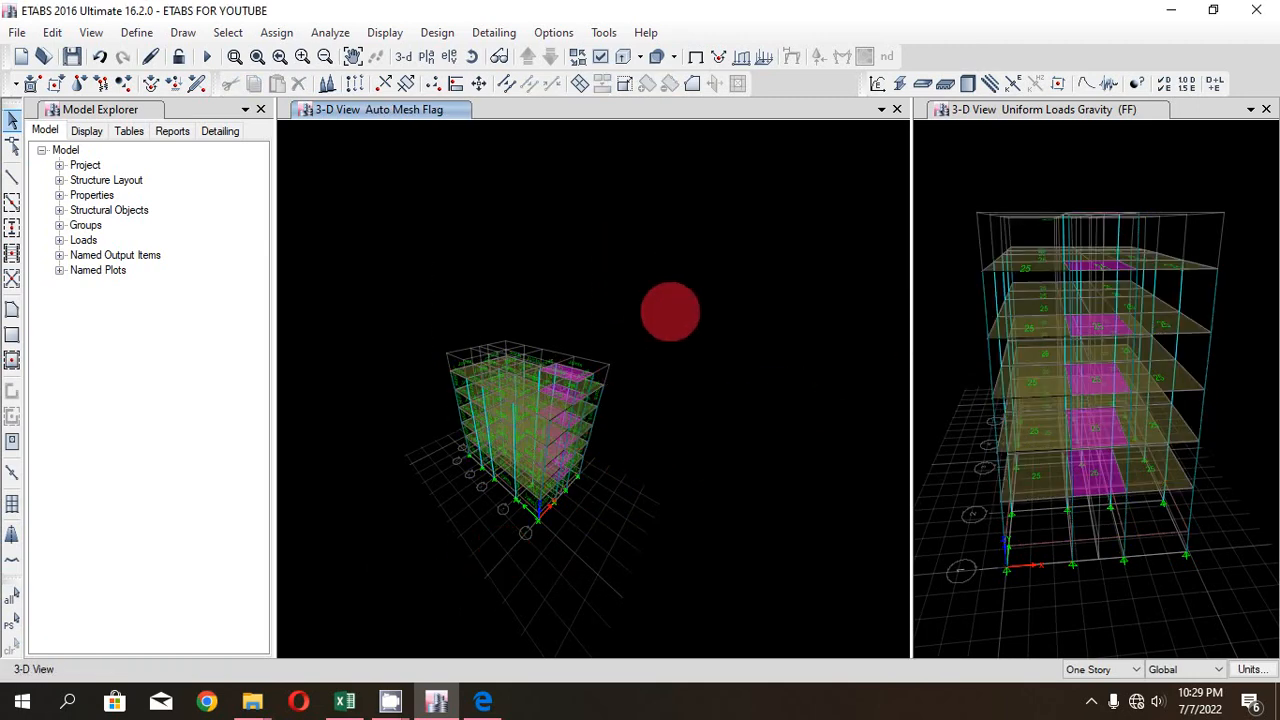
- Select the whole building again and include its frame objects in the floor mesh with the Frame Floor Meshing Option
left_click_drag(734, 243, 407, 556)
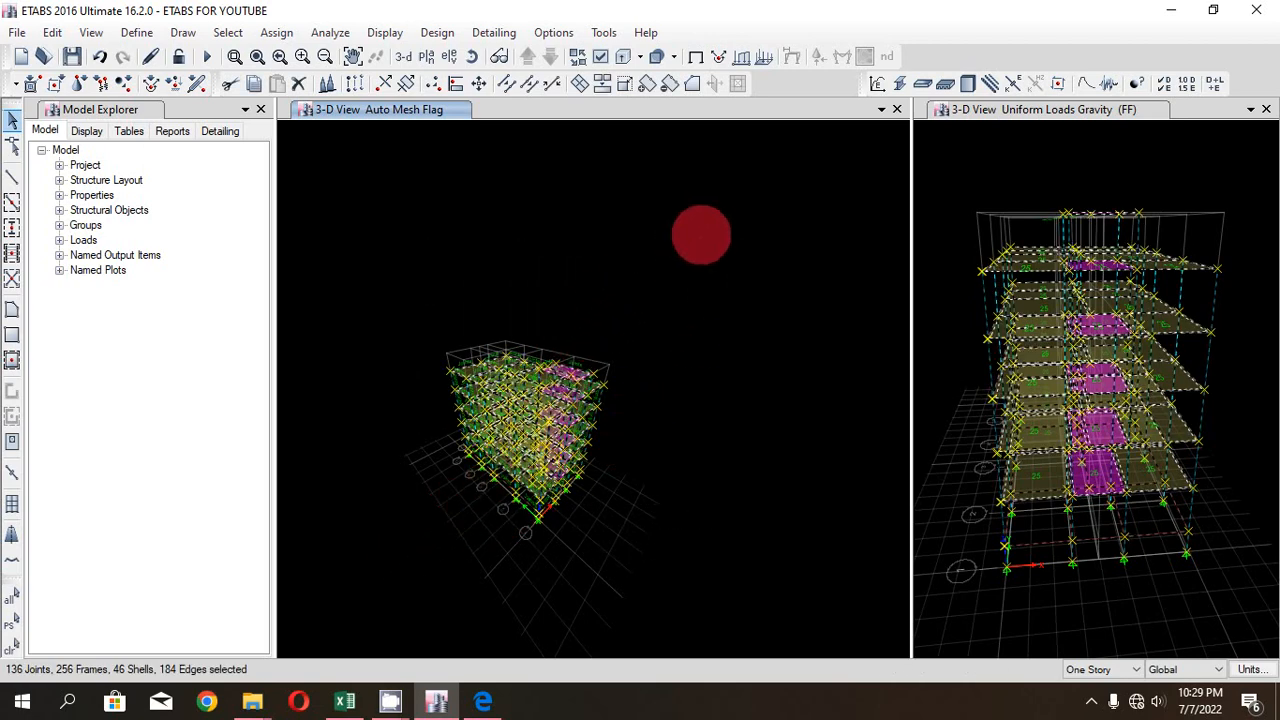
left_click_drag(702, 234, 389, 590)
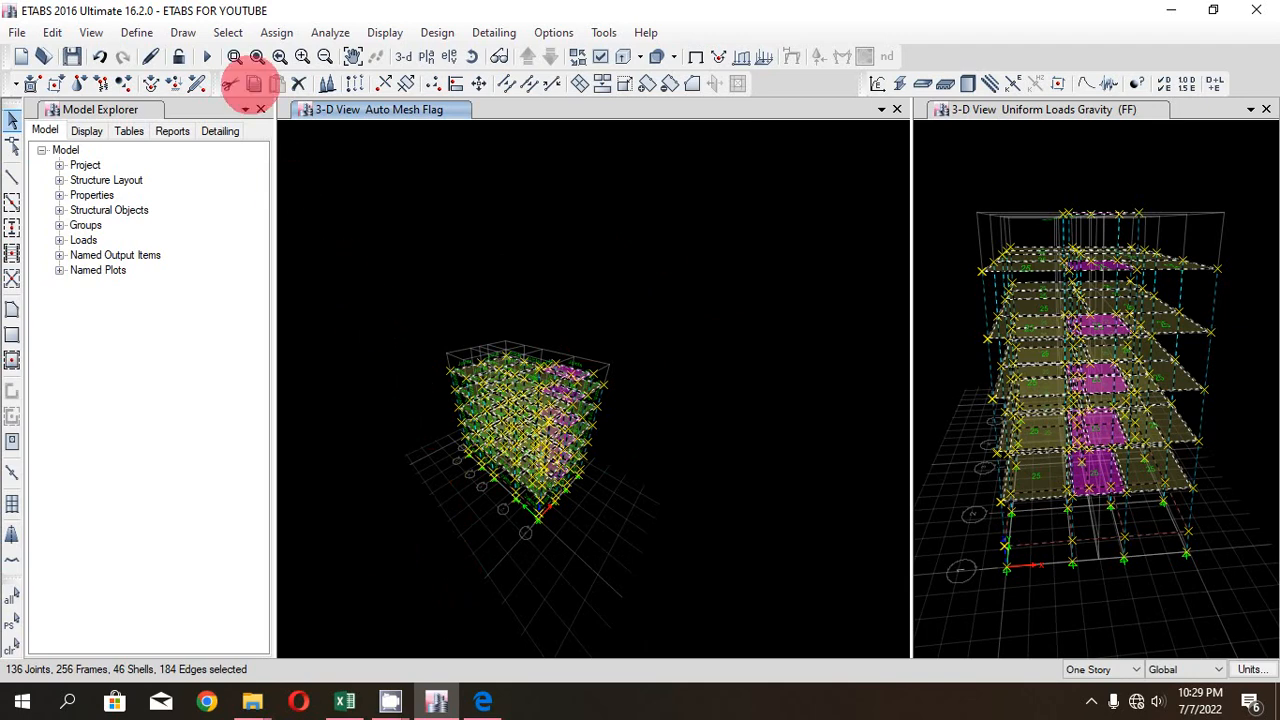
left_click(277, 33)
mouse_move(305, 88)
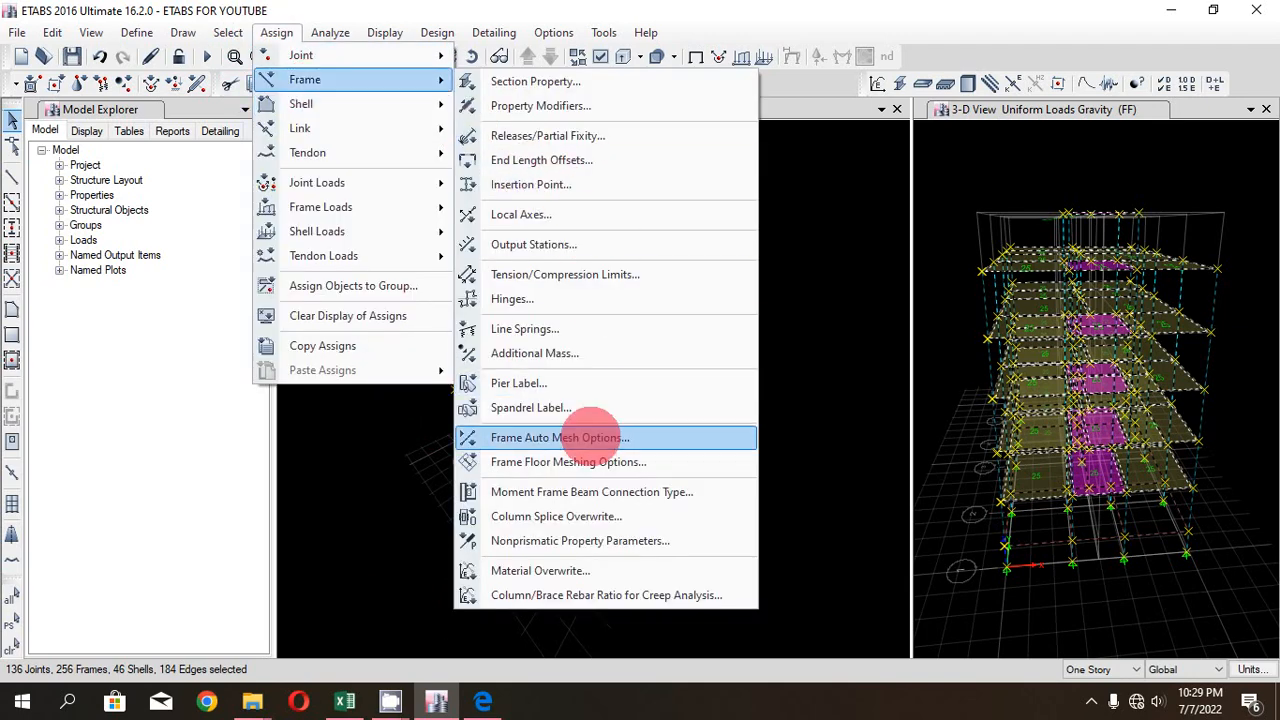
left_click(572, 462)
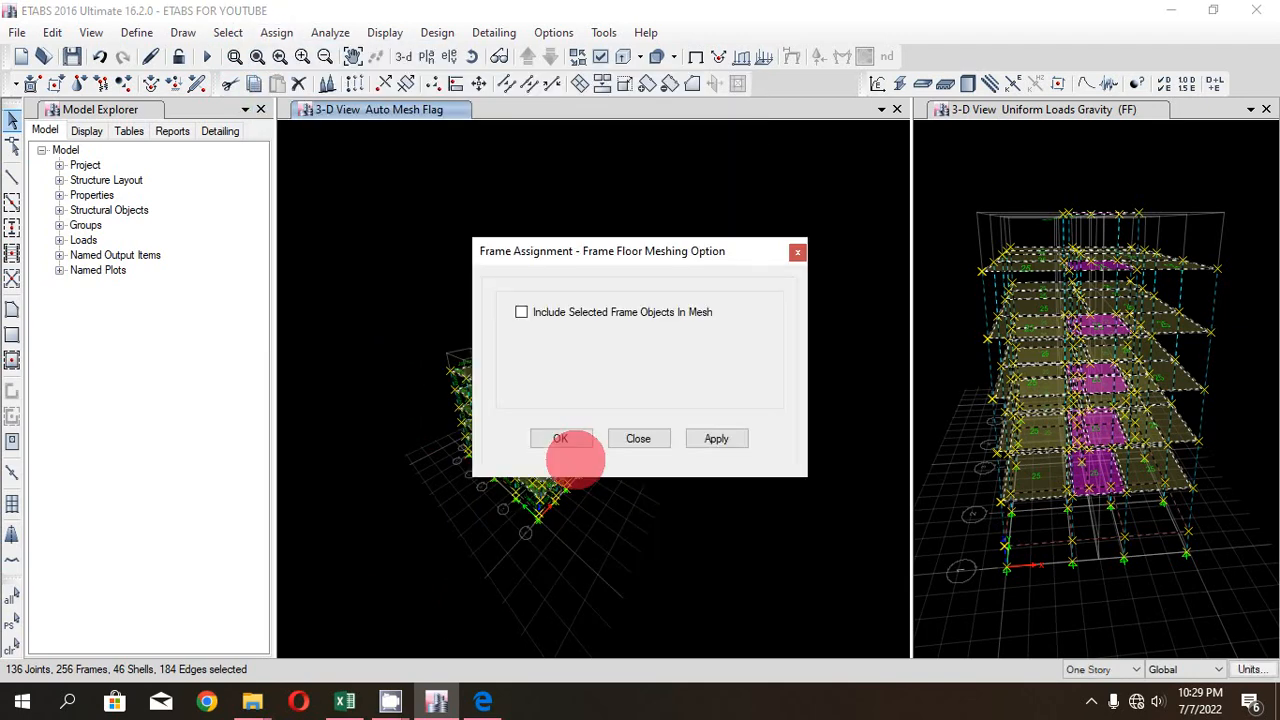
left_click(522, 312)
left_click(718, 440)
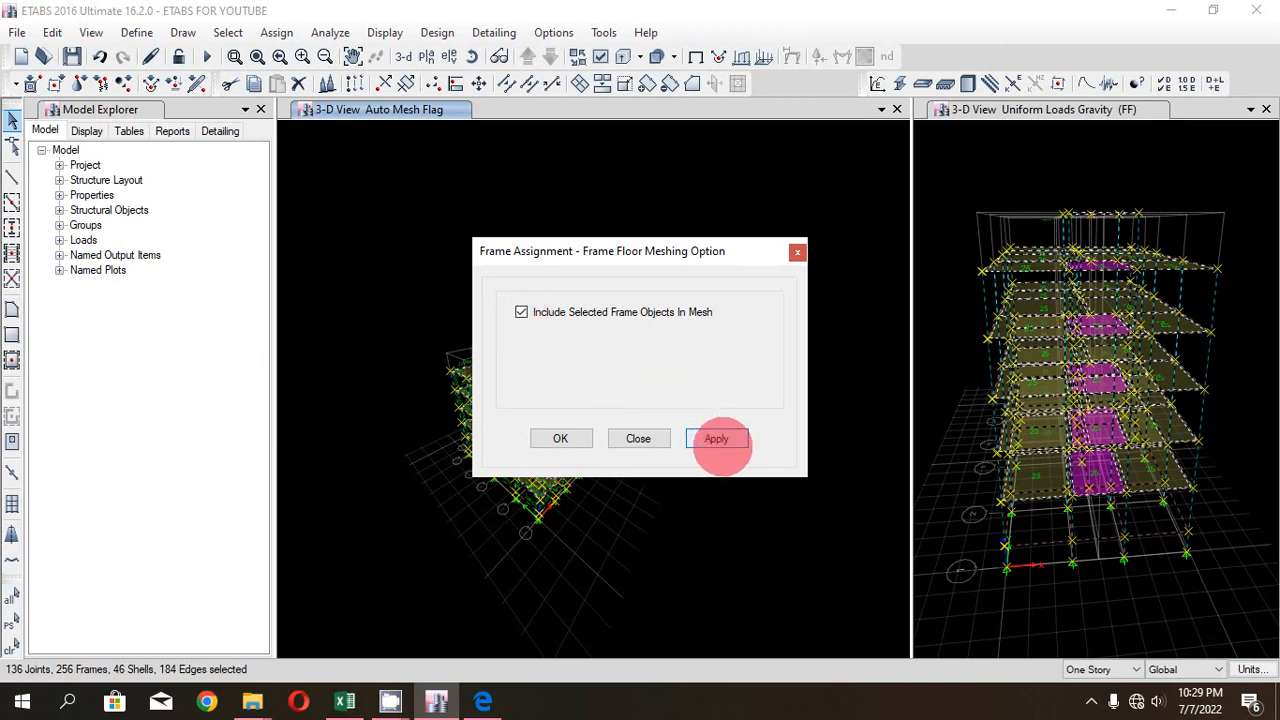
left_click_drag(543, 257, 799, 257)
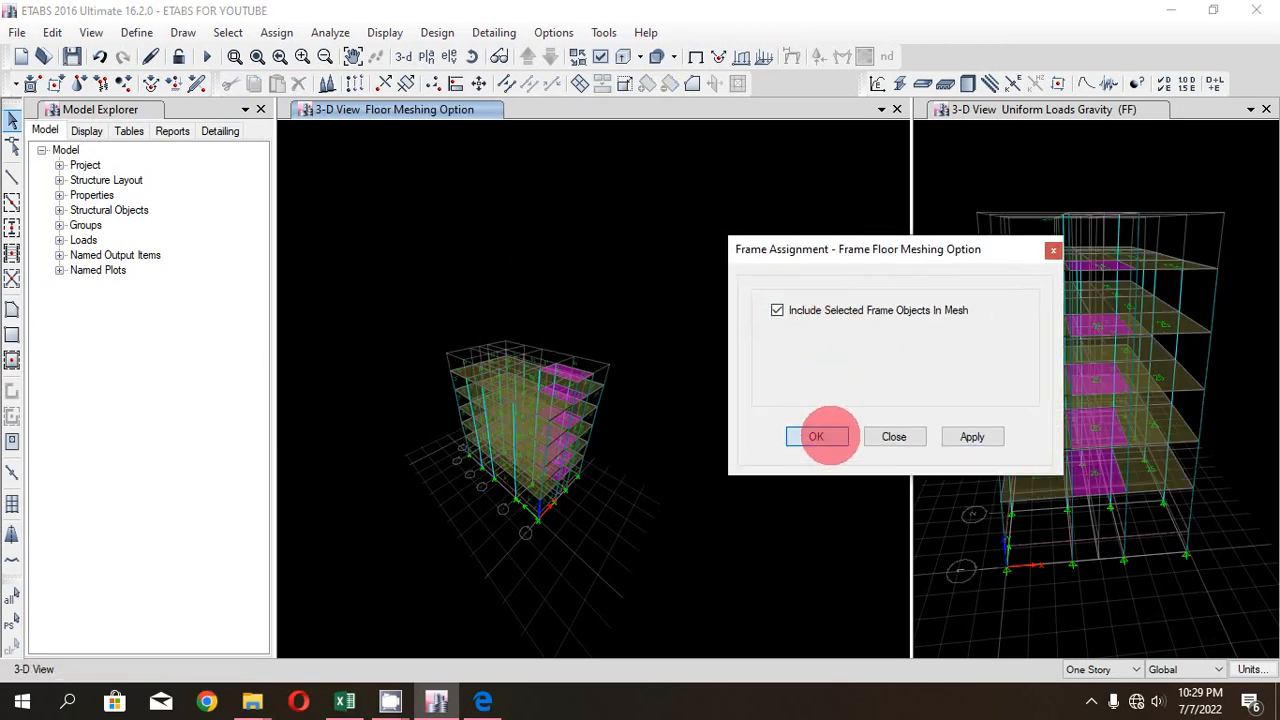
left_click(820, 437)
scroll(485, 432, "up", 4)
scroll(527, 430, "up", 5)
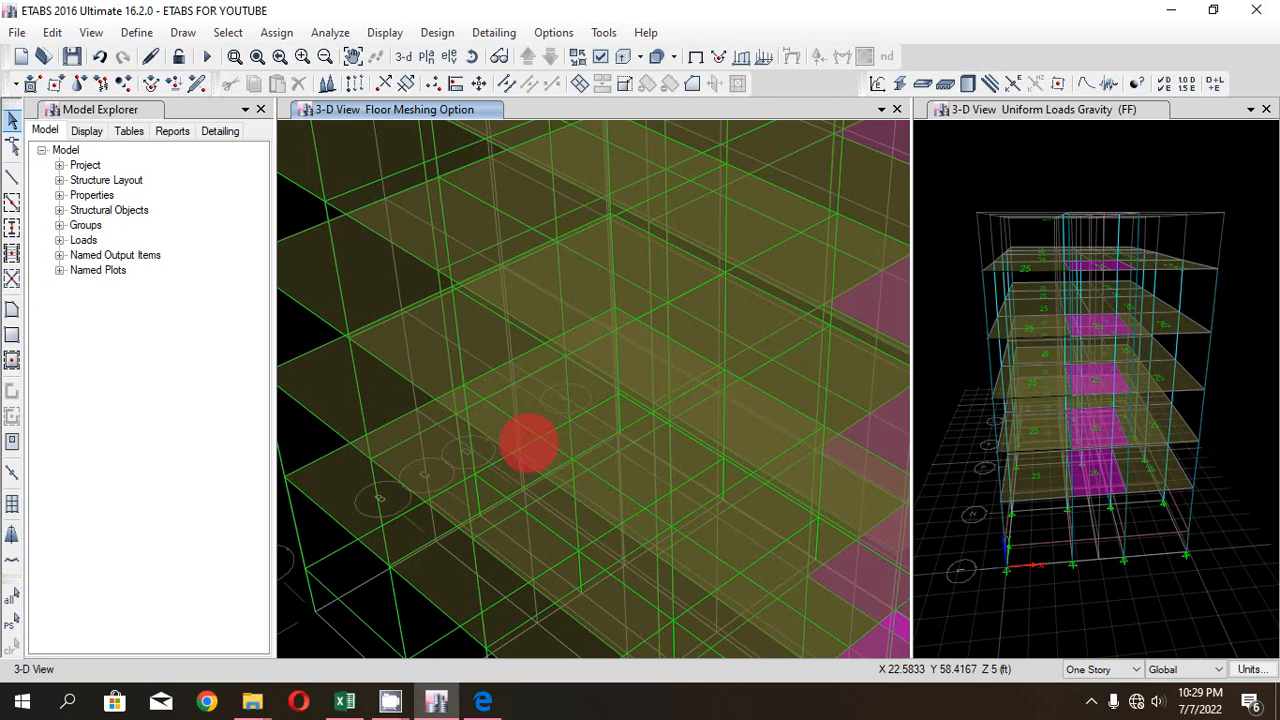
scroll(514, 371, "down", 10)
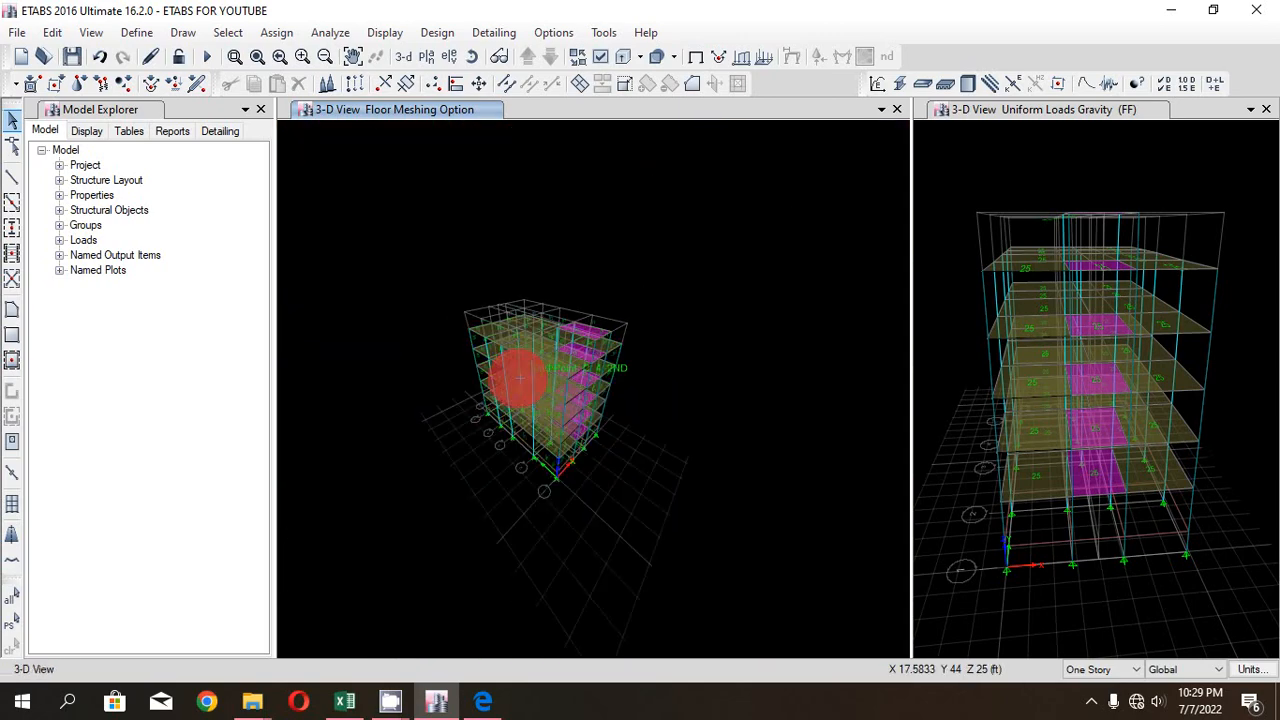
- Select the whole building and set its floor meshing to Auto Cookie Cut Object into Structural Elements with a 12 in maximum element size
left_click_drag(730, 208, 440, 543)
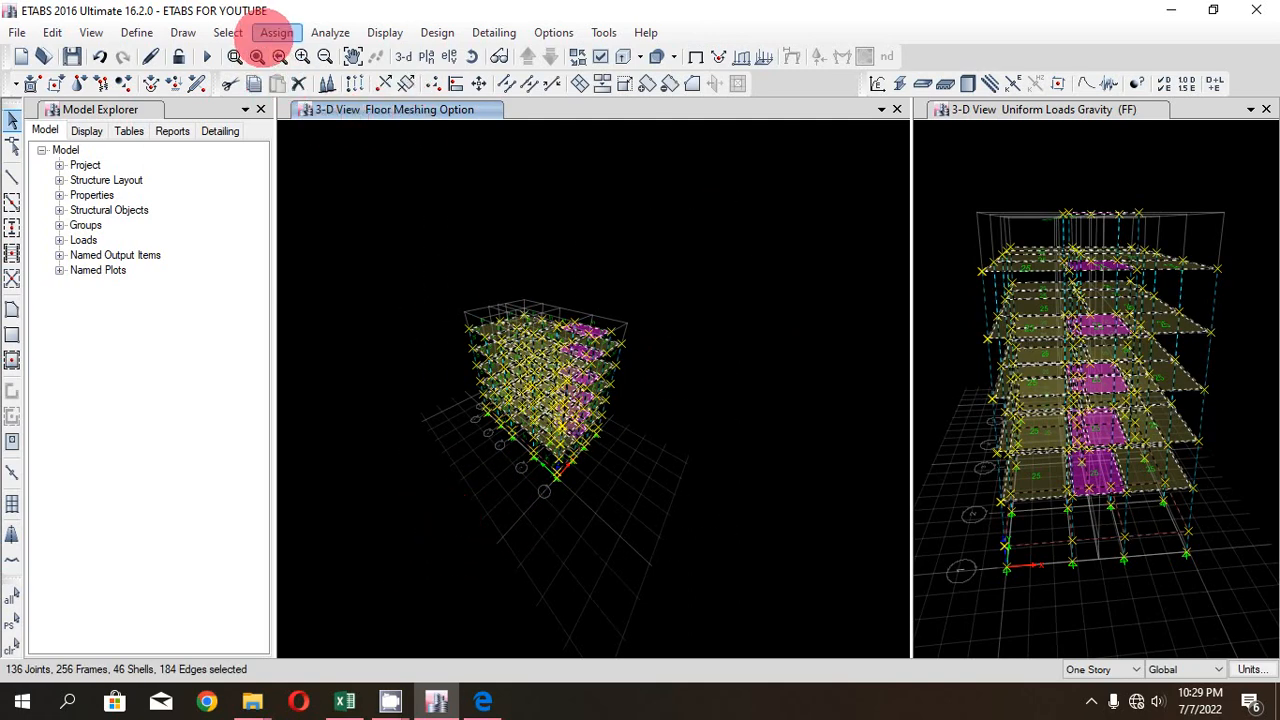
left_click(276, 32)
mouse_move(325, 105)
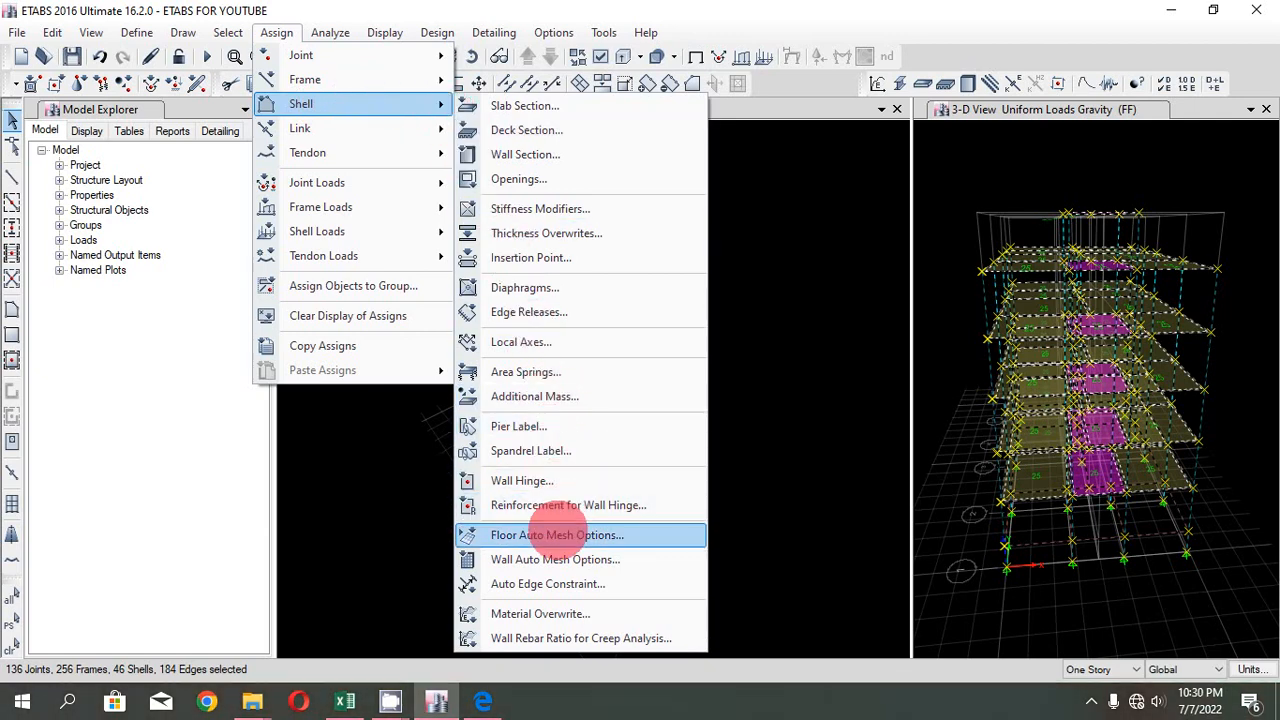
left_click(557, 535)
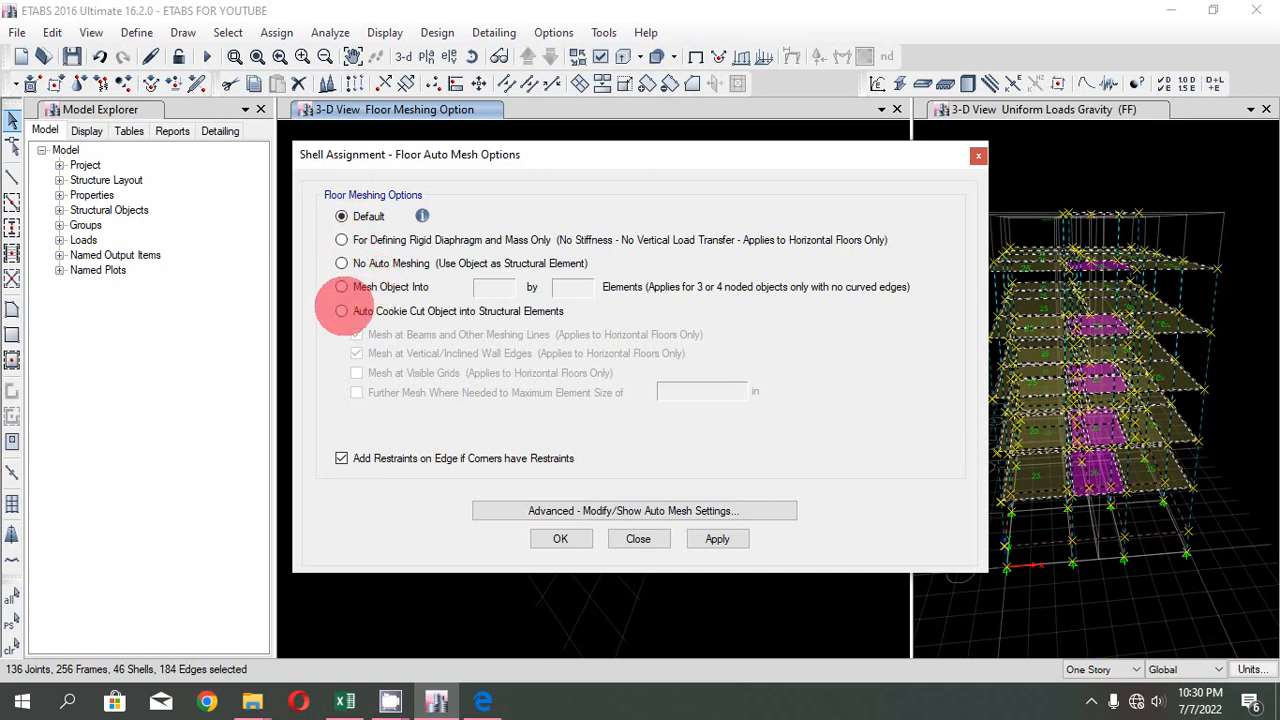
left_click(341, 311)
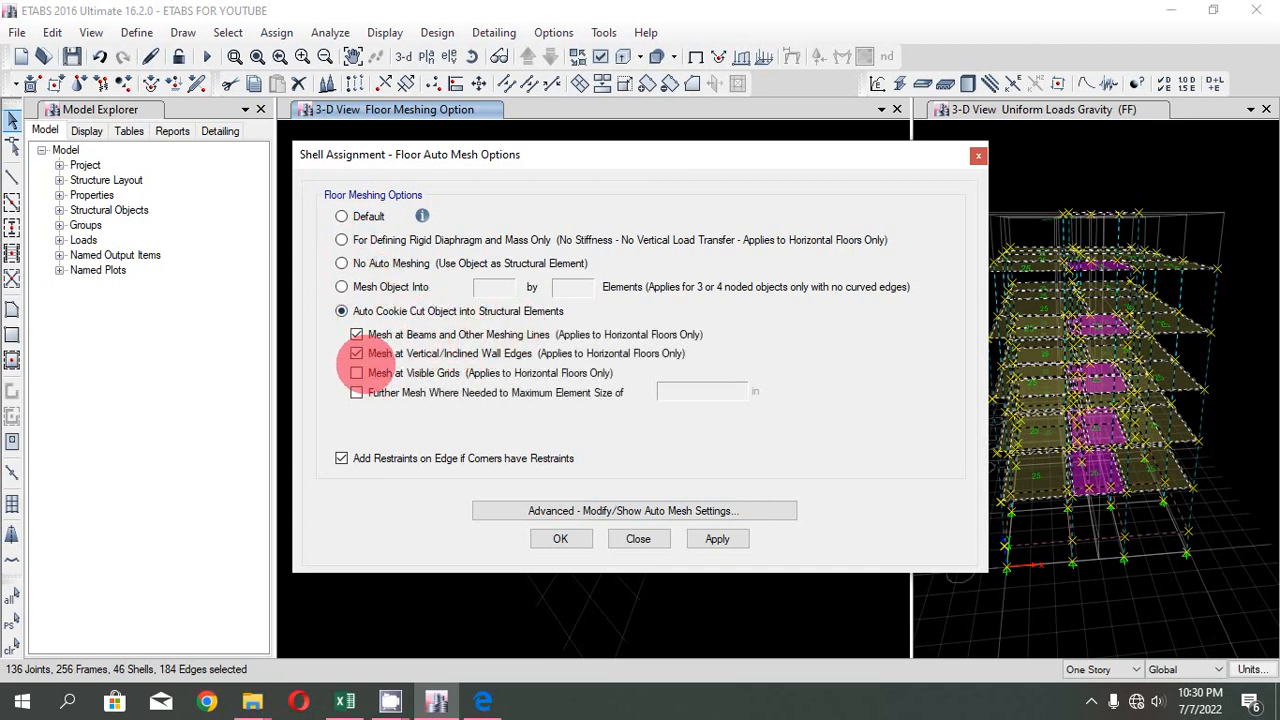
left_click(356, 392)
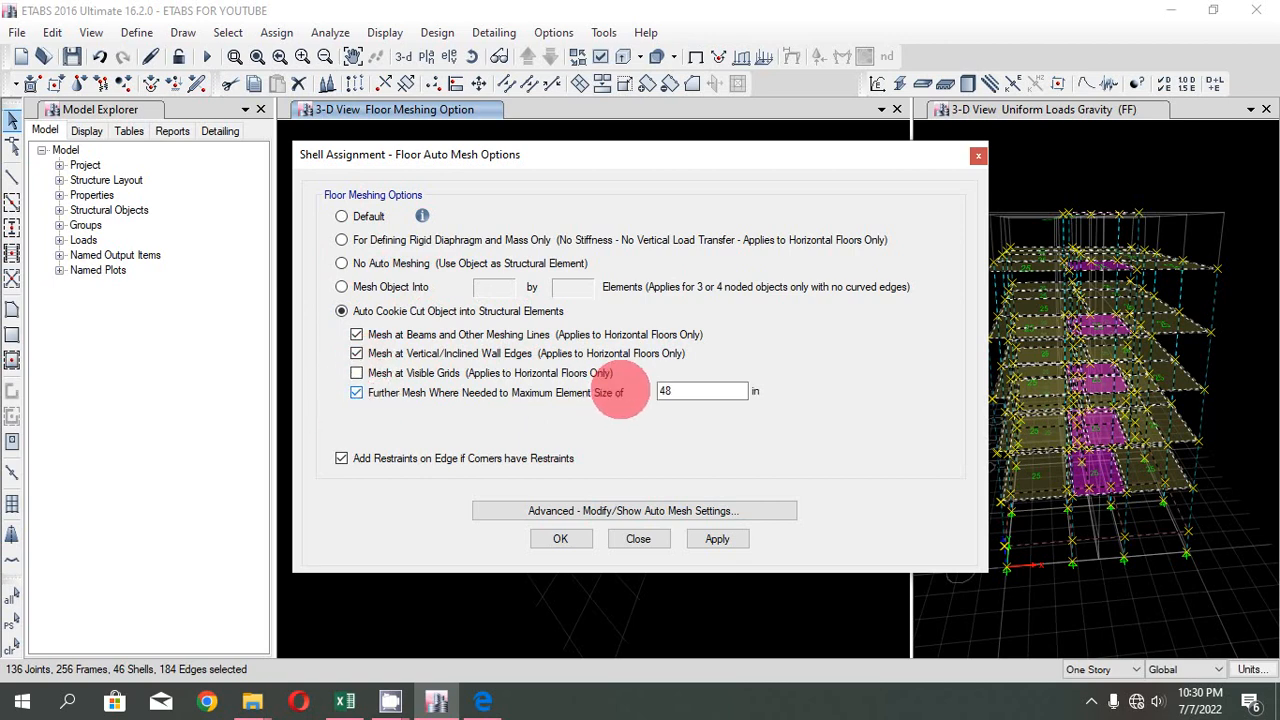
double_click(670, 391)
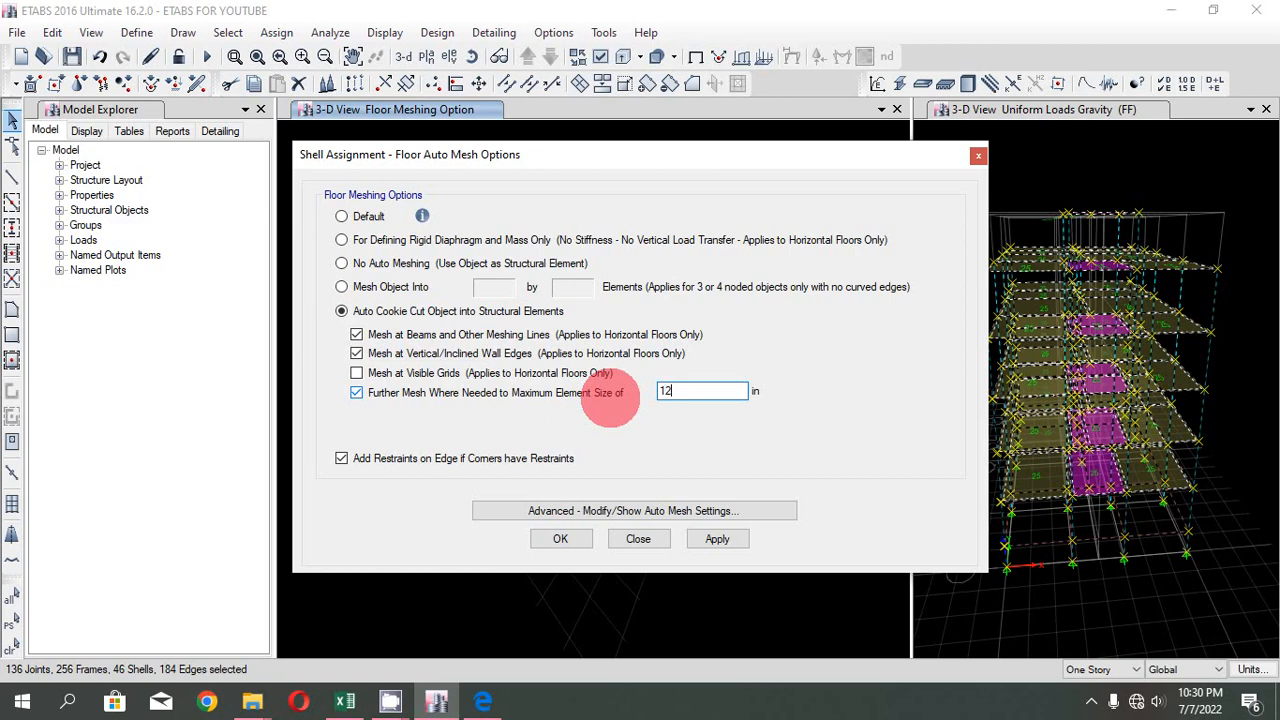
type("12")
left_click(671, 510)
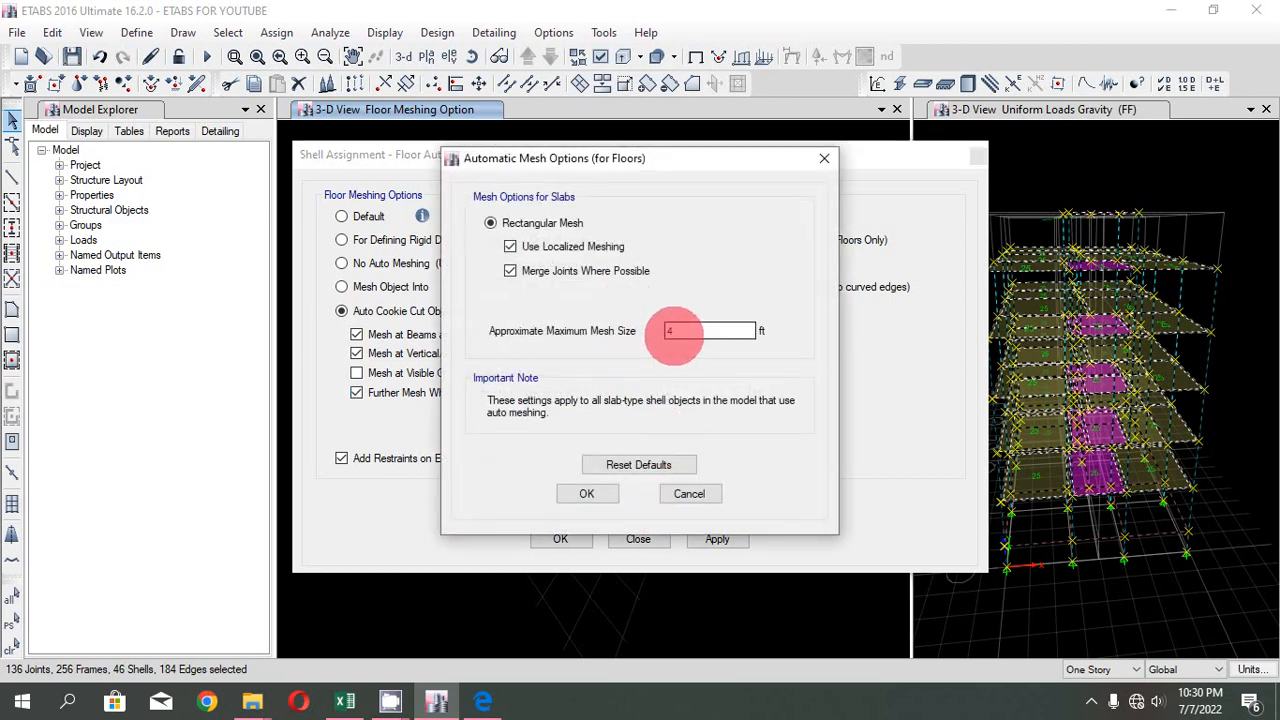
double_click(673, 332)
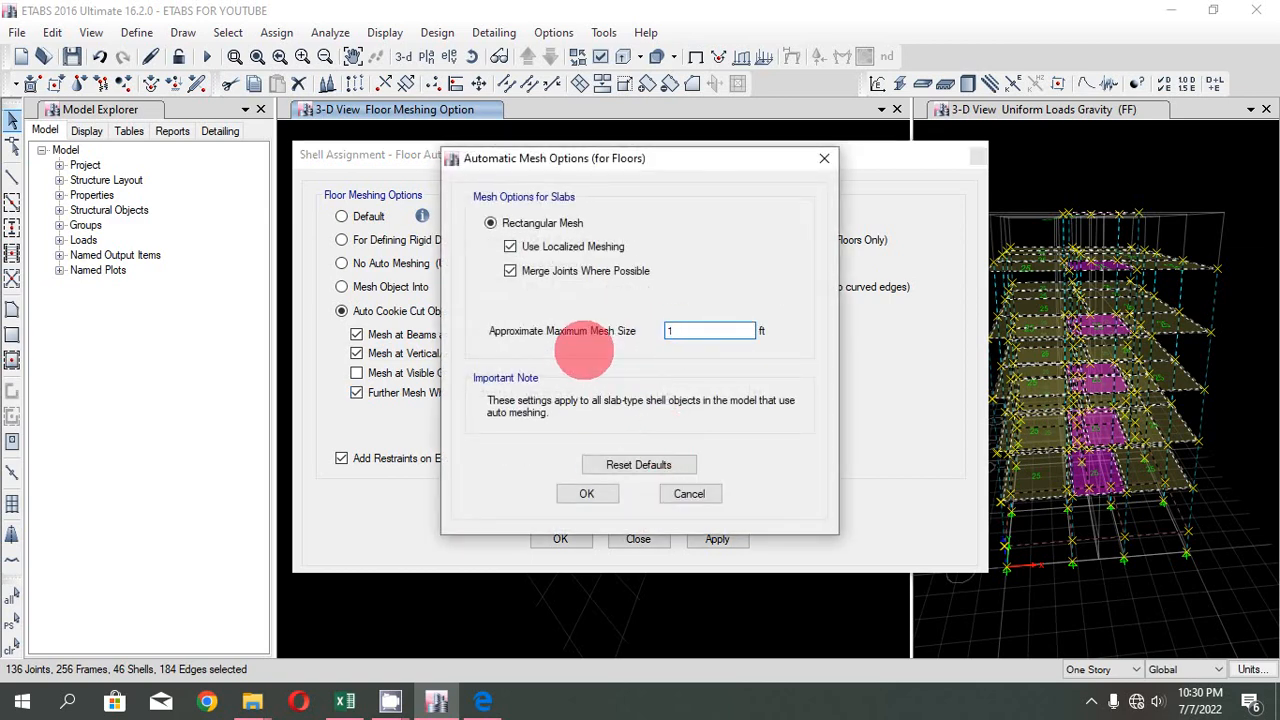
type("1")
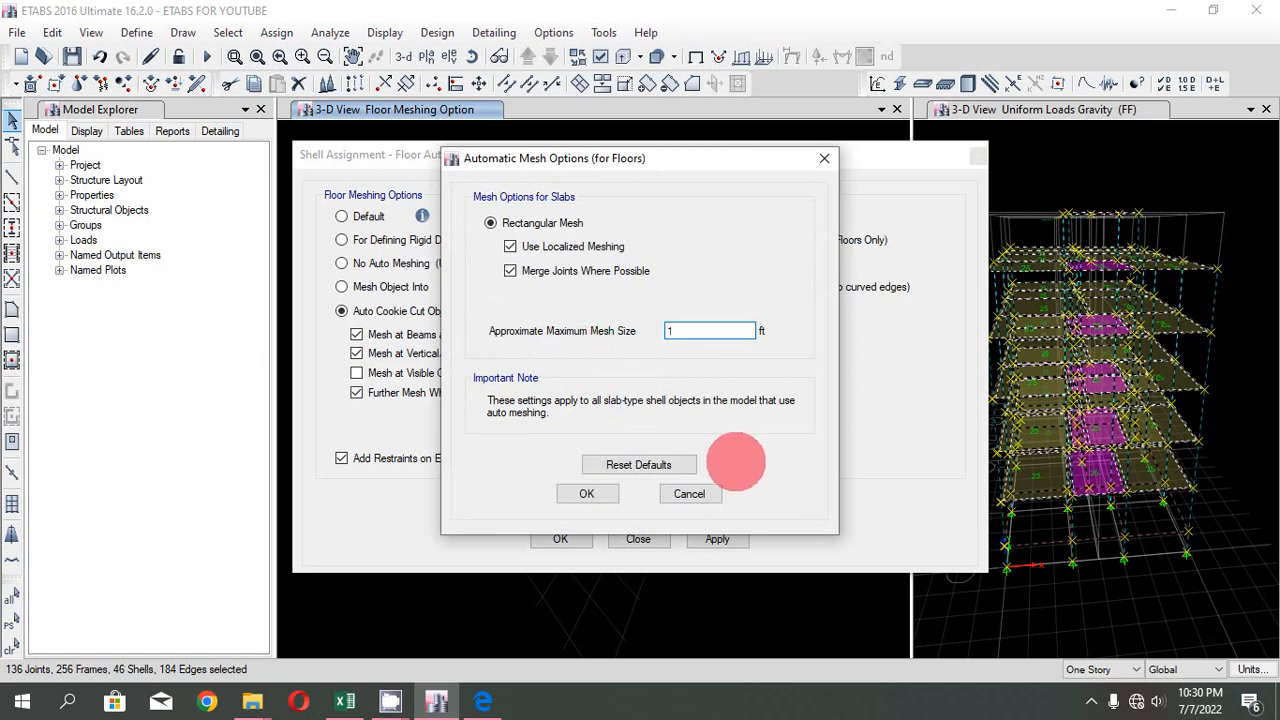
left_click(689, 493)
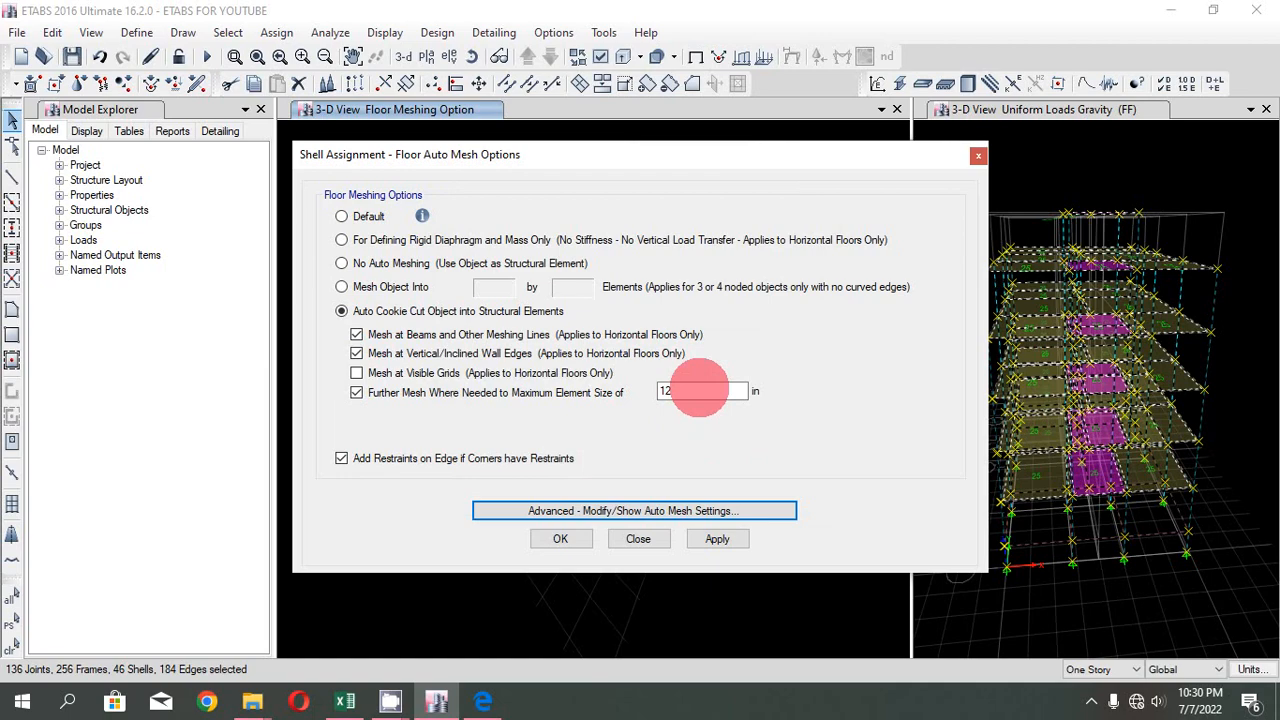
- Apply the floor auto mesh options to the selected shells and examine the auto mesh flags on the slabs
left_click(717, 538)
left_click(560, 538)
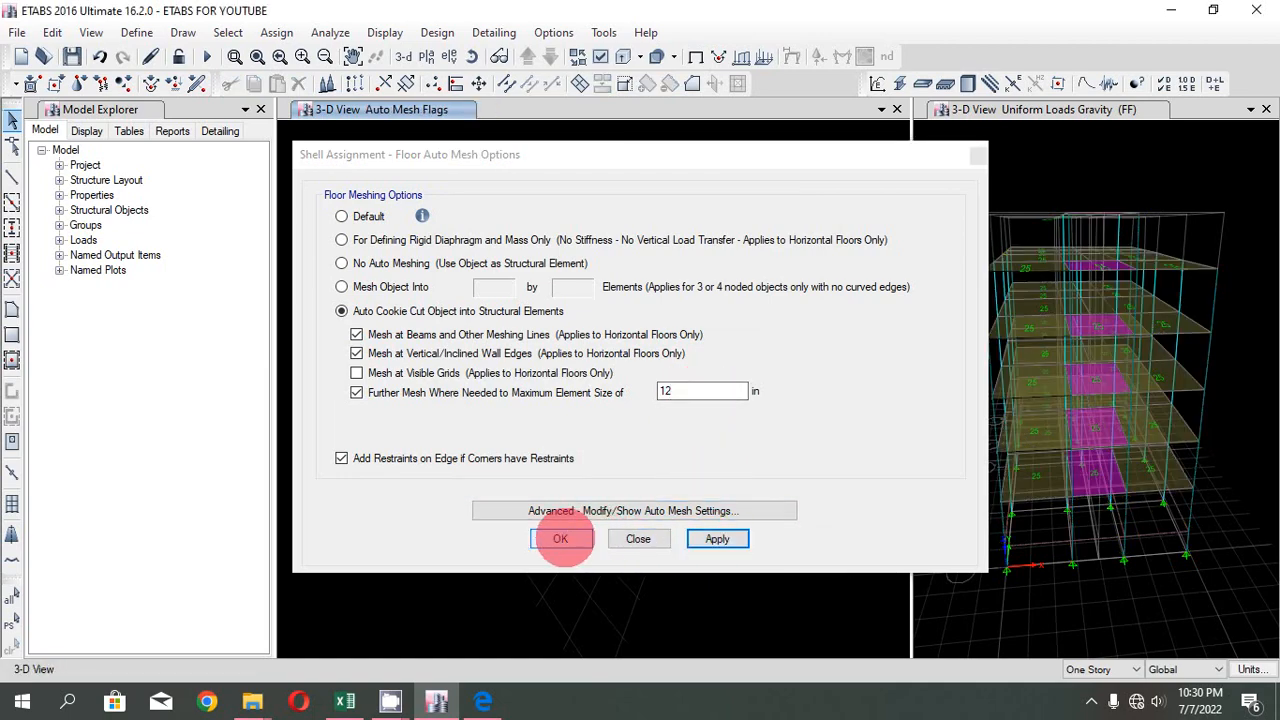
scroll(480, 371, "up", 5)
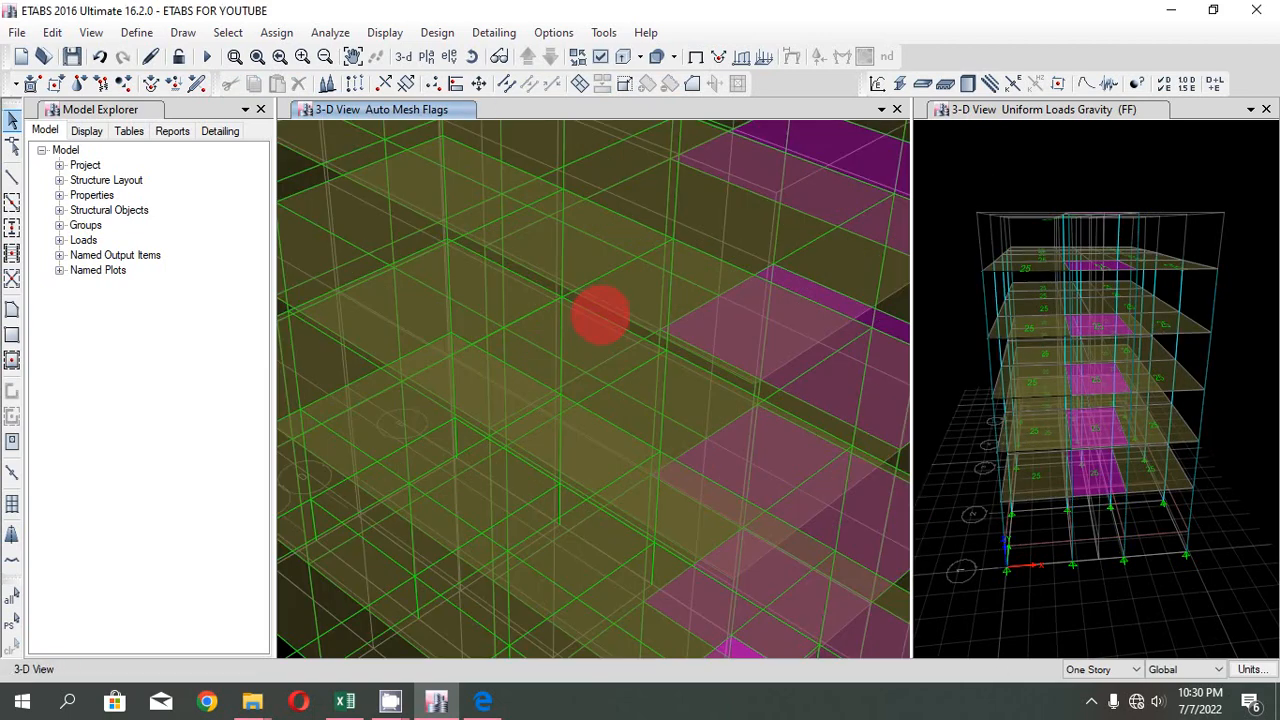
scroll(529, 366, "down", 5)
scroll(600, 409, "up", 6)
scroll(597, 463, "down", 6)
scroll(569, 417, "up", 3)
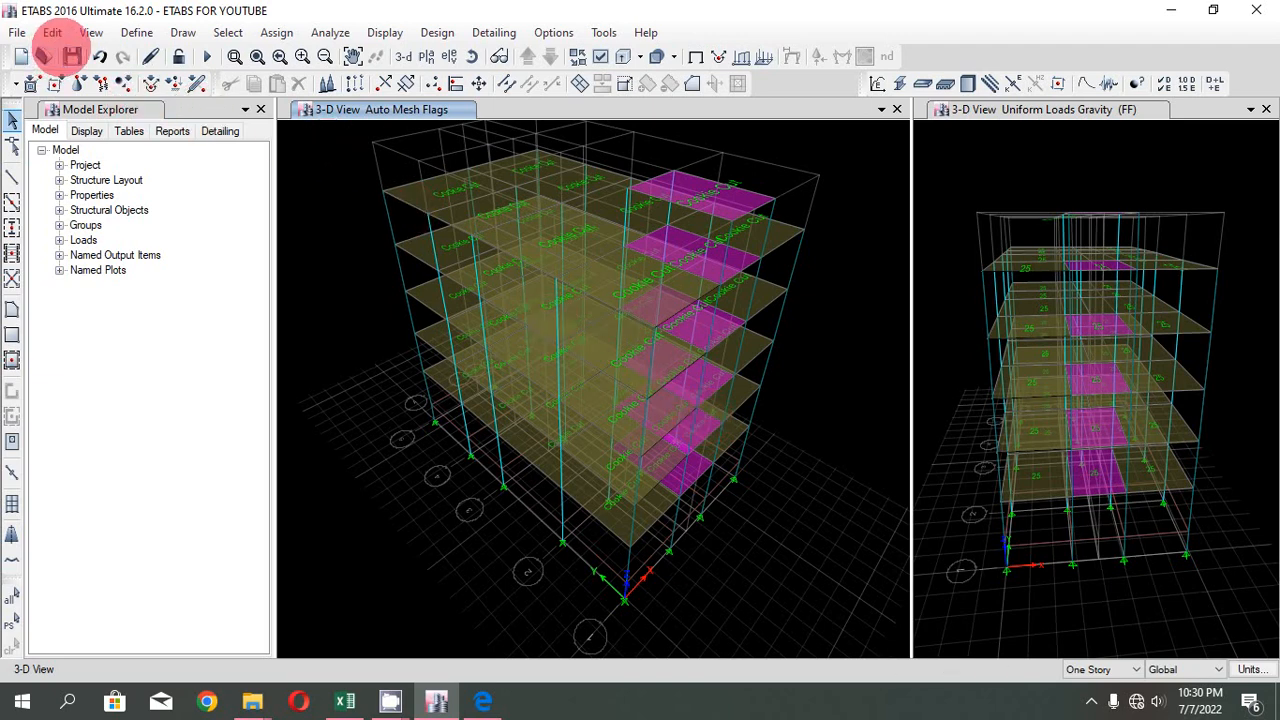
mouse_move(391, 700)
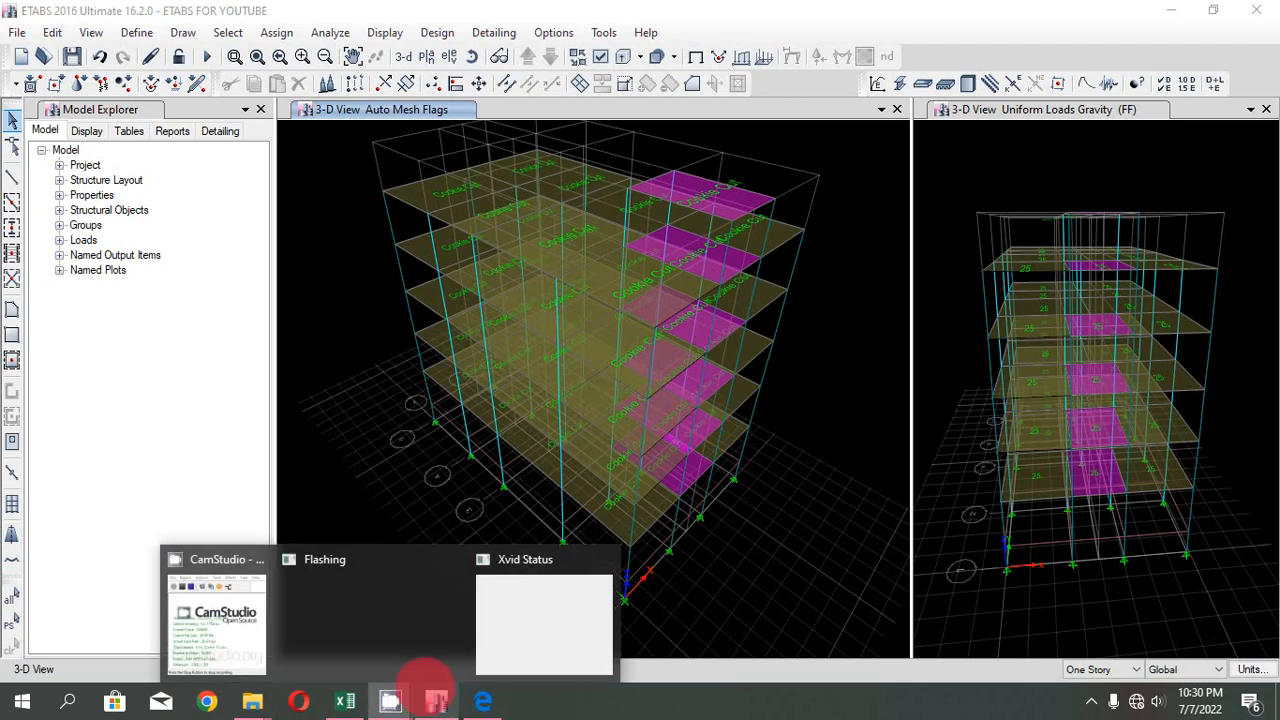
left_click(195, 555)
left_click(455, 540)
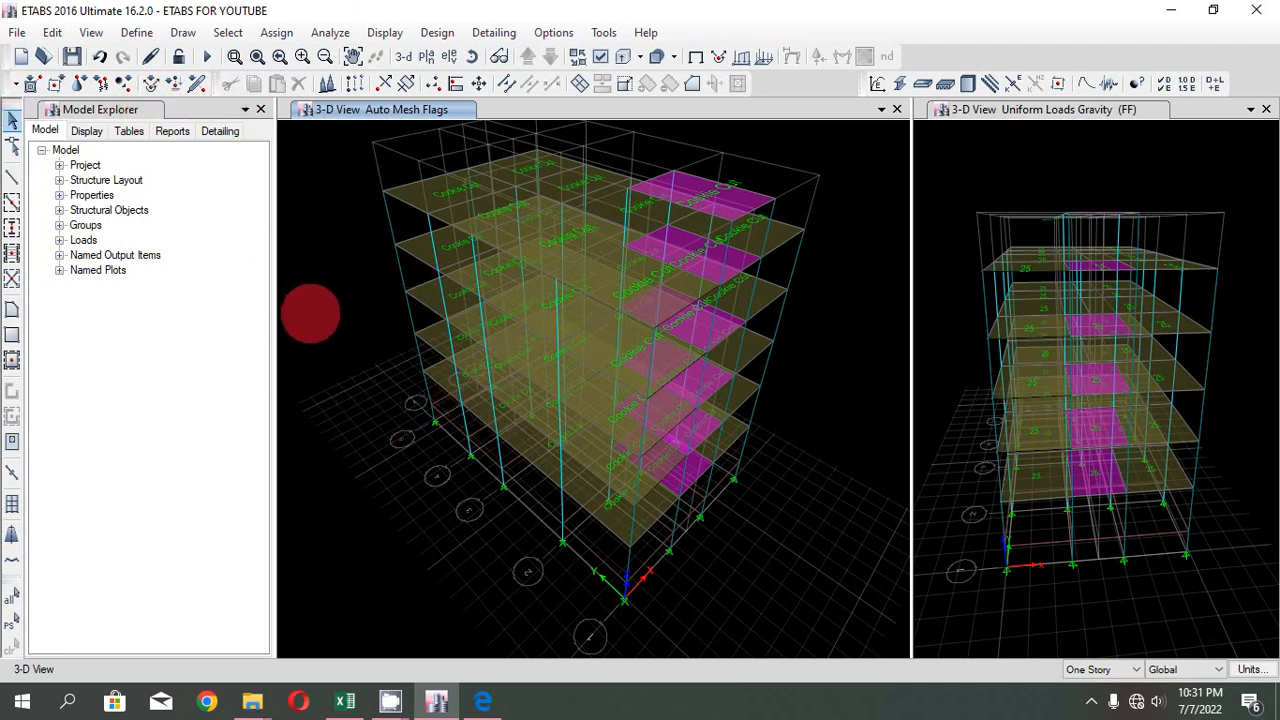
- Save the building model
left_click(72, 56)
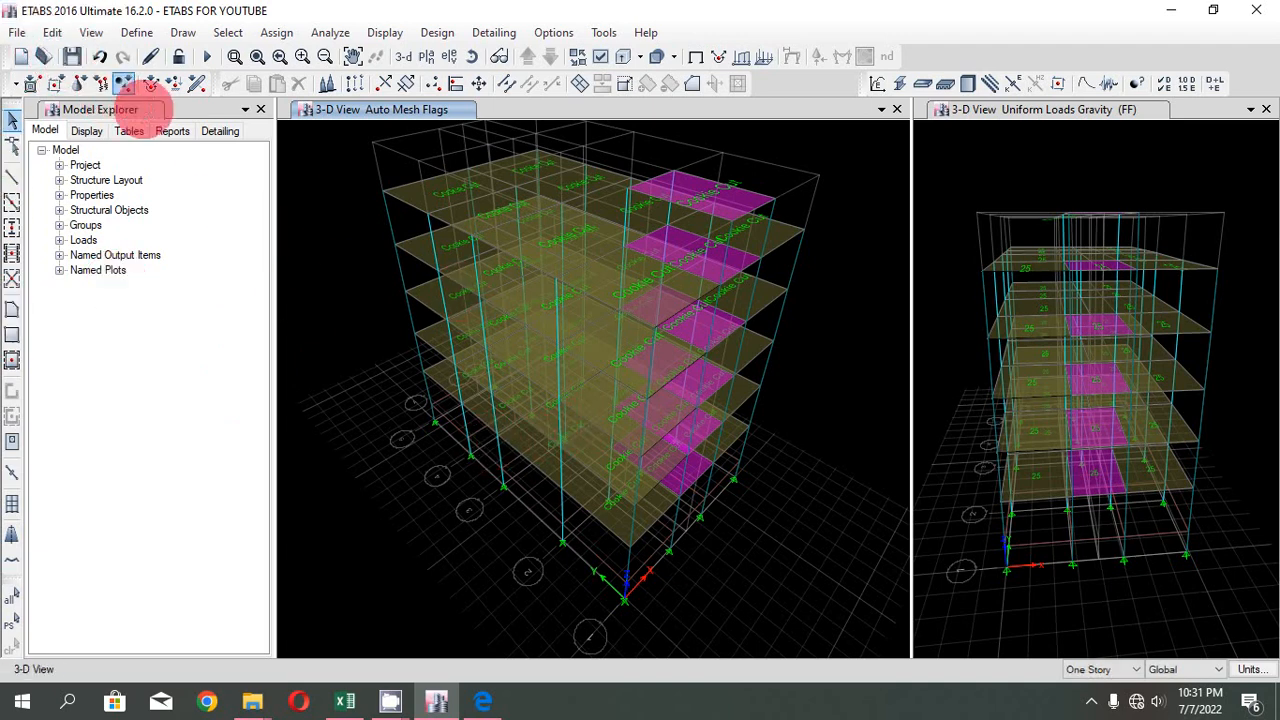